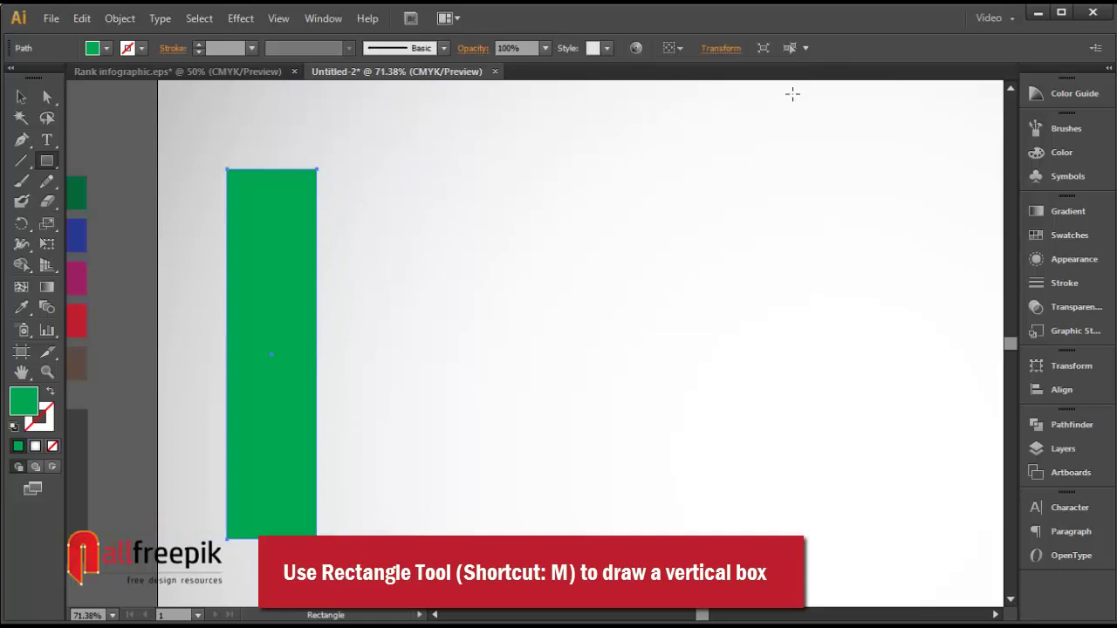
# Set the green rectangle's height to 500 pt.
pyautogui.click(721, 48)
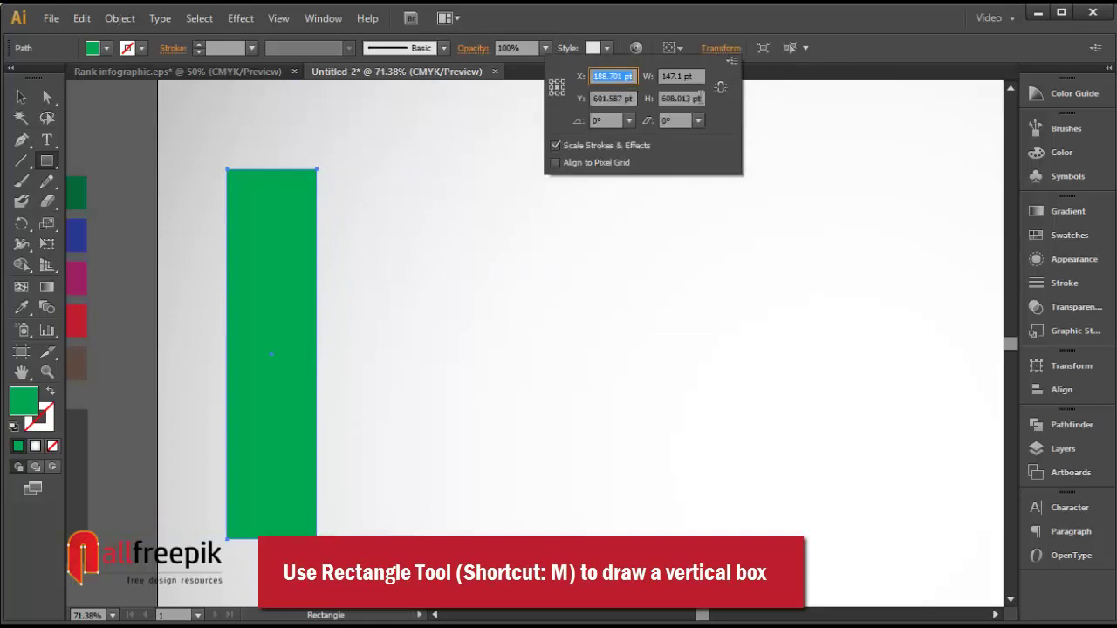
pyautogui.moveTo(701, 97); pyautogui.dragTo(559, 103)
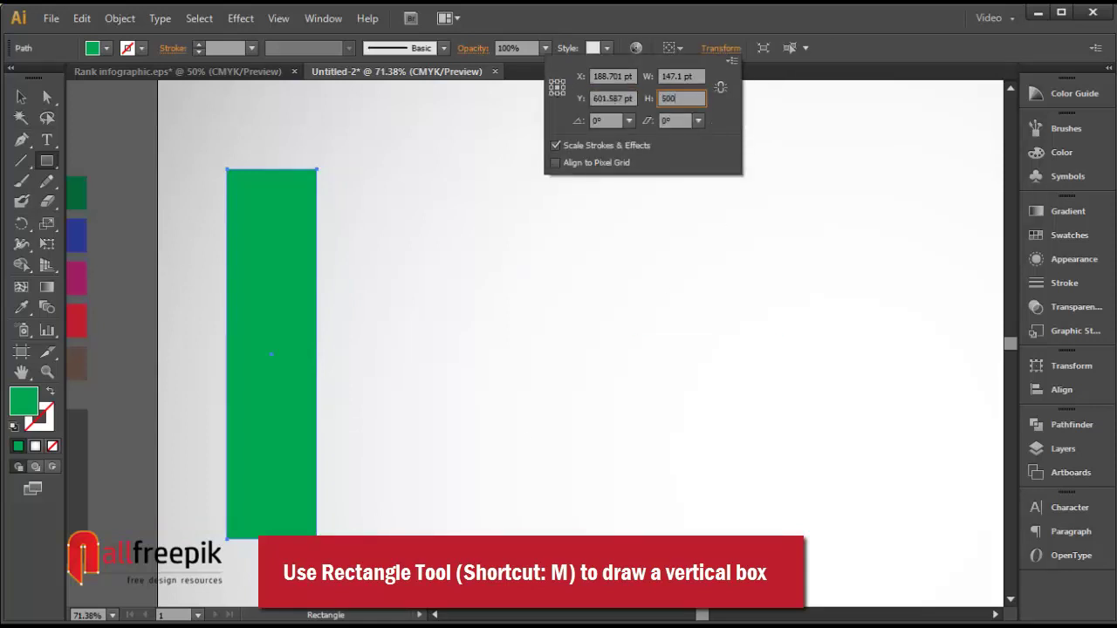
pyautogui.press('Return')
# Narrow the green rectangle to about 127 pt wide and place a duplicate flush against its right edge.
pyautogui.click(21, 96)
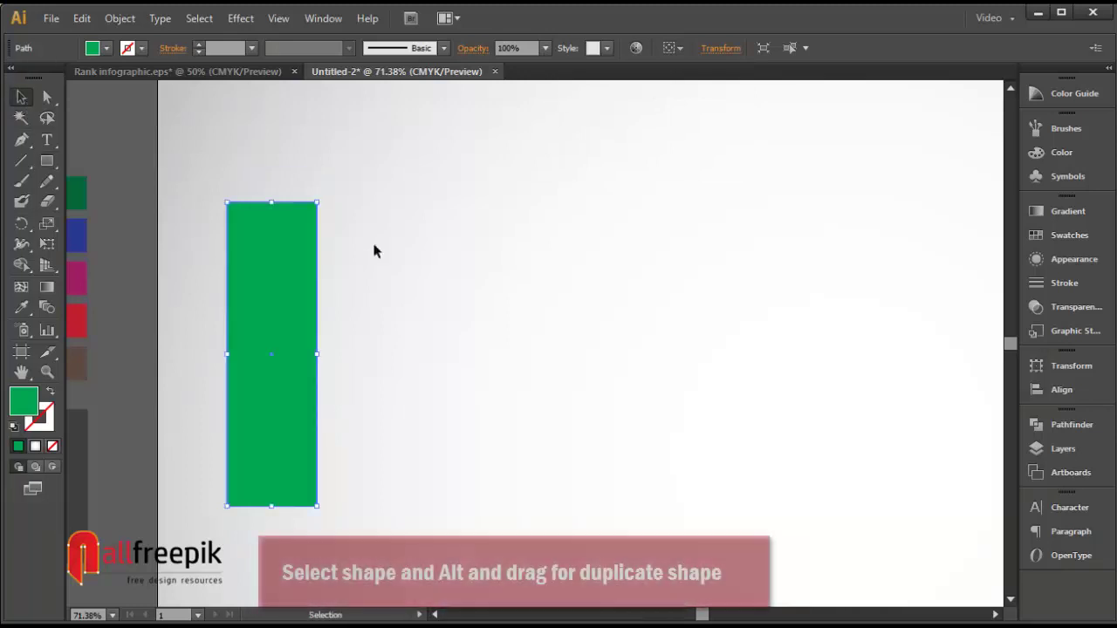
pyautogui.click(371, 239)
pyautogui.click(246, 373)
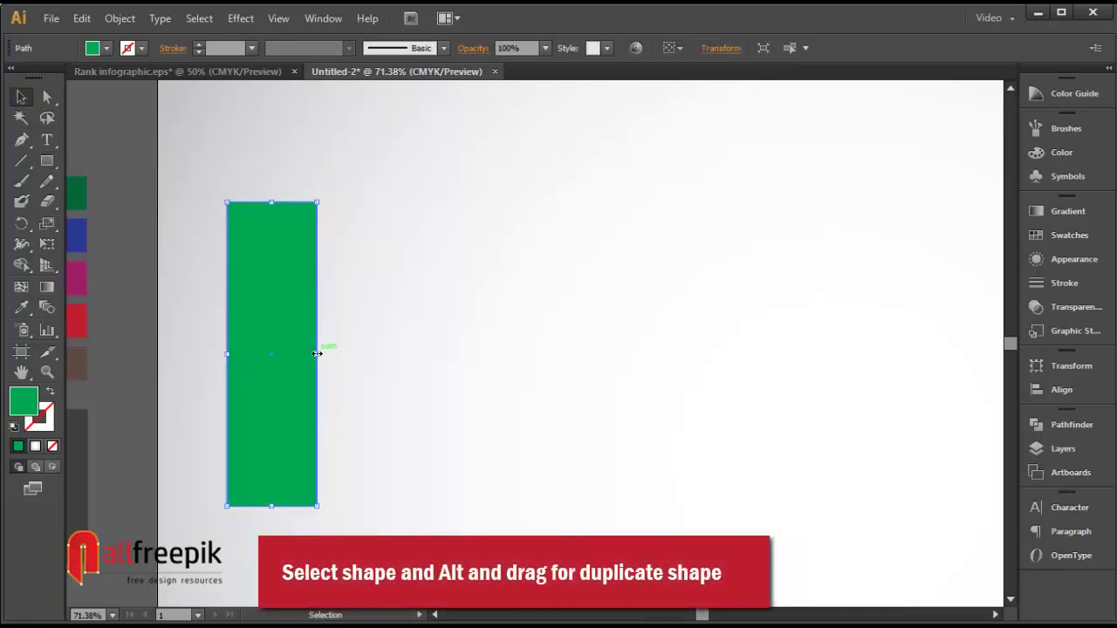
pyautogui.moveTo(316, 354); pyautogui.dragTo(351, 353)
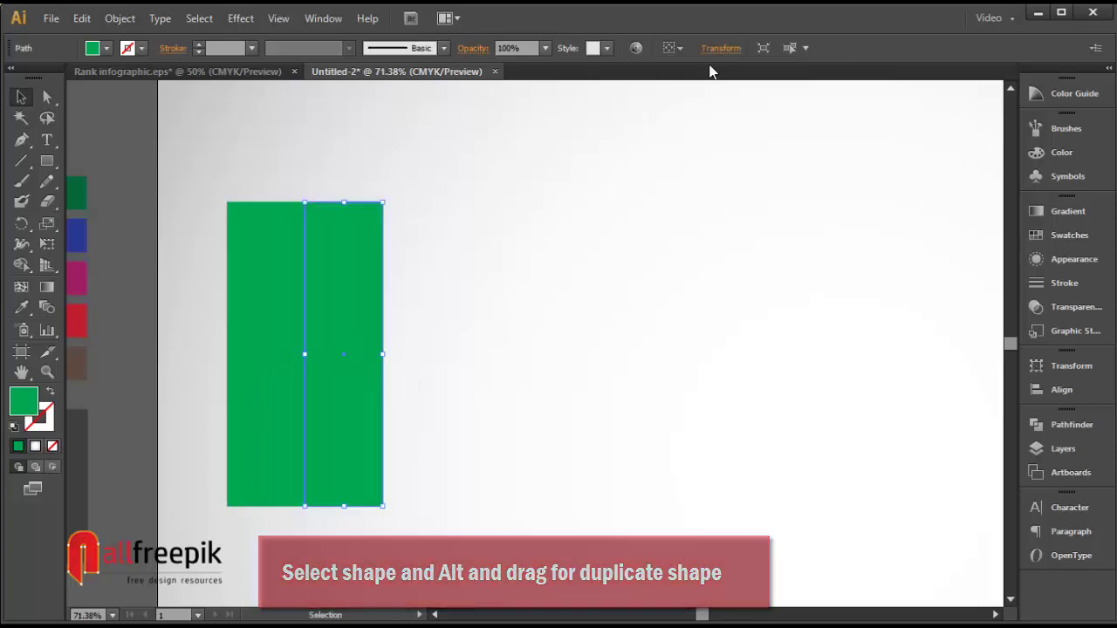
# Repeat the duplication three more times to form a row of five adjoining green rectangles.
pyautogui.hotkey('ctrl', 'd')
pyautogui.hotkey('ctrl', 'd')
pyautogui.hotkey('ctrl', 'd')
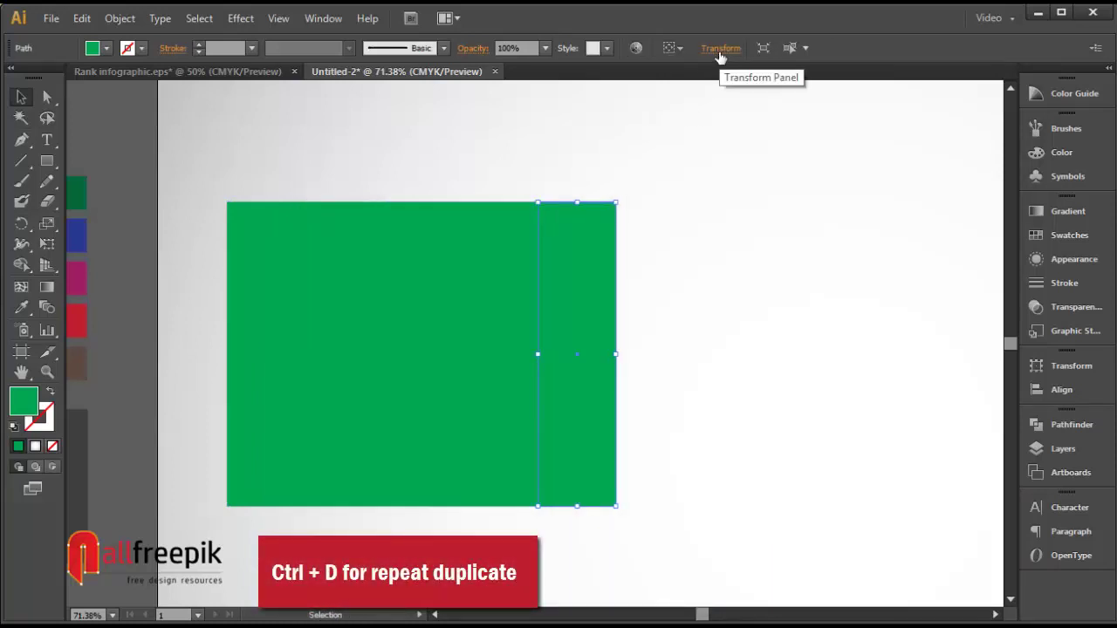
pyautogui.keyDown('shift'); pyautogui.click(527, 240); pyautogui.keyUp('shift')
pyautogui.keyDown('shift'); pyautogui.click(433, 250); pyautogui.keyUp('shift')
pyautogui.keyDown('shift'); pyautogui.click(334, 255); pyautogui.keyUp('shift')
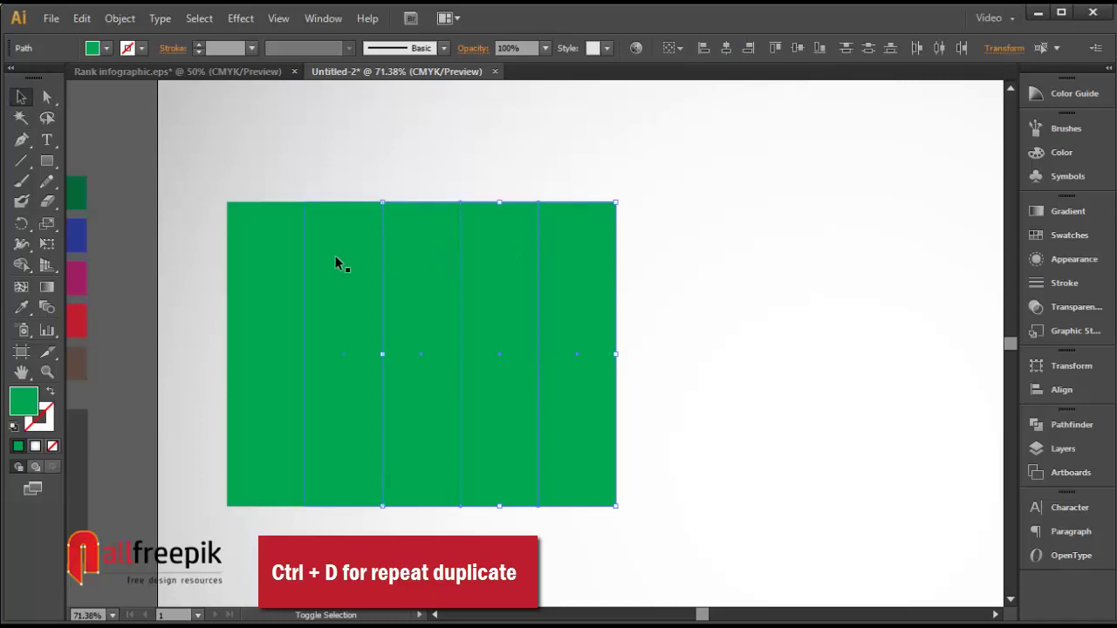
pyautogui.keyDown('shift'); pyautogui.click(262, 254); pyautogui.keyUp('shift')
# Set the height of the second rectangle from the left to 400 pt.
pyautogui.click(346, 227)
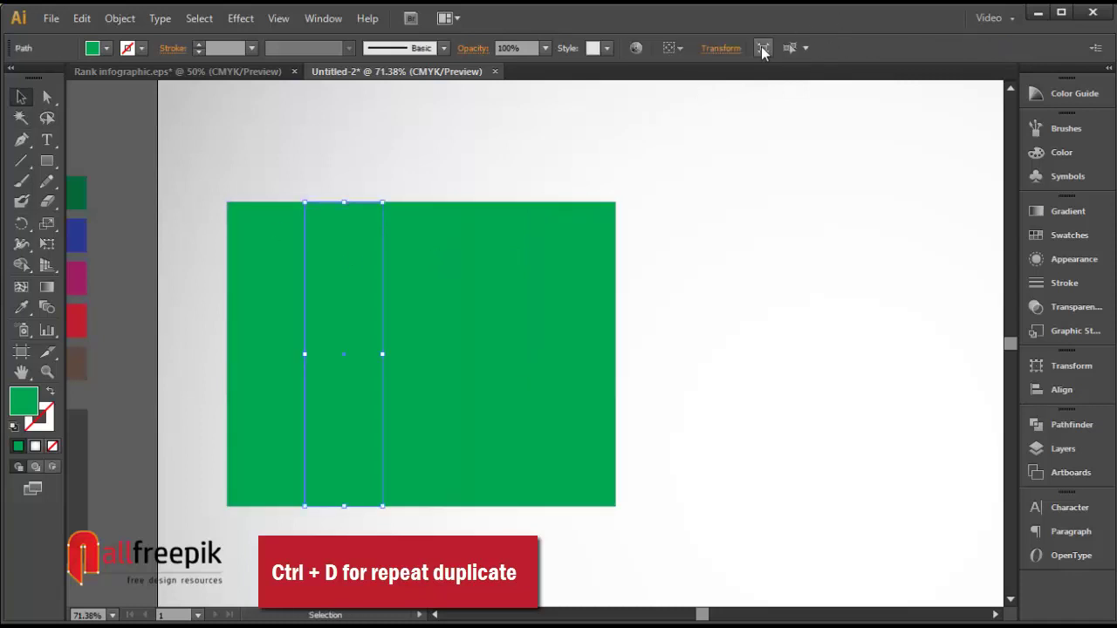
pyautogui.click(720, 48)
pyautogui.press('Tab')
pyautogui.press('Tab')
pyautogui.press('Tab')
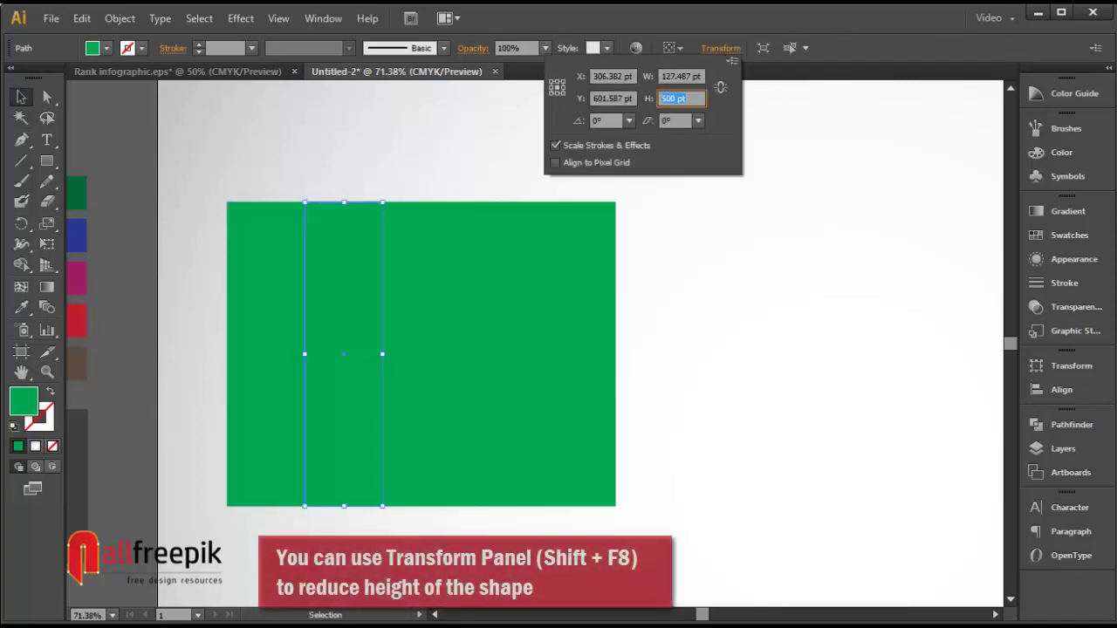
pyautogui.write('400')
pyautogui.press('Return')
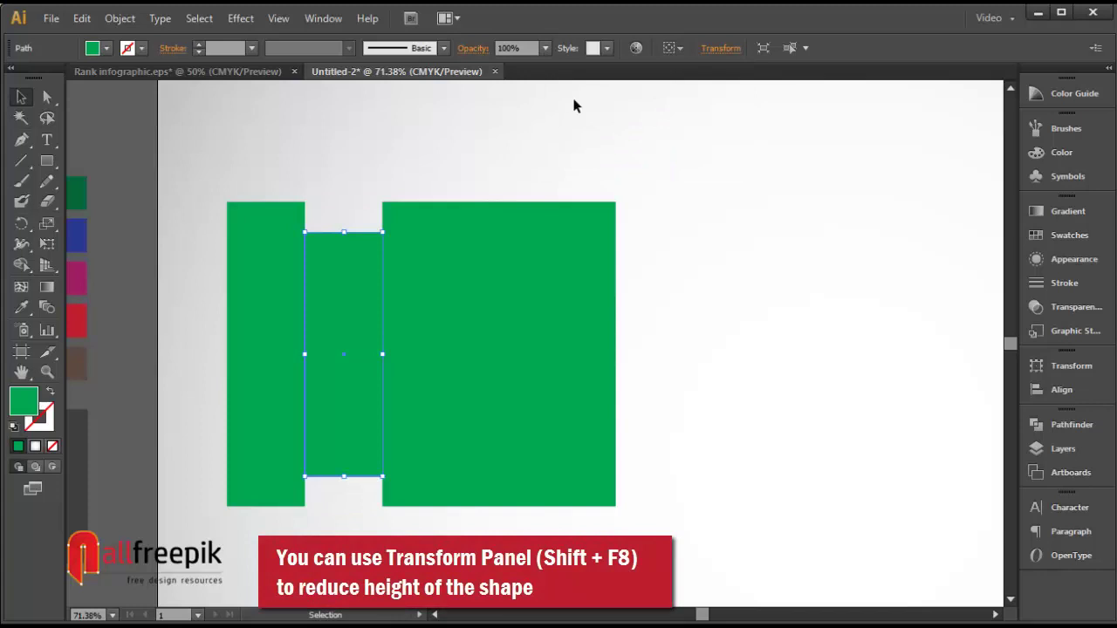
# Set the height of the third rectangle to 300 pt.
pyautogui.click(452, 307)
pyautogui.click(739, 50)
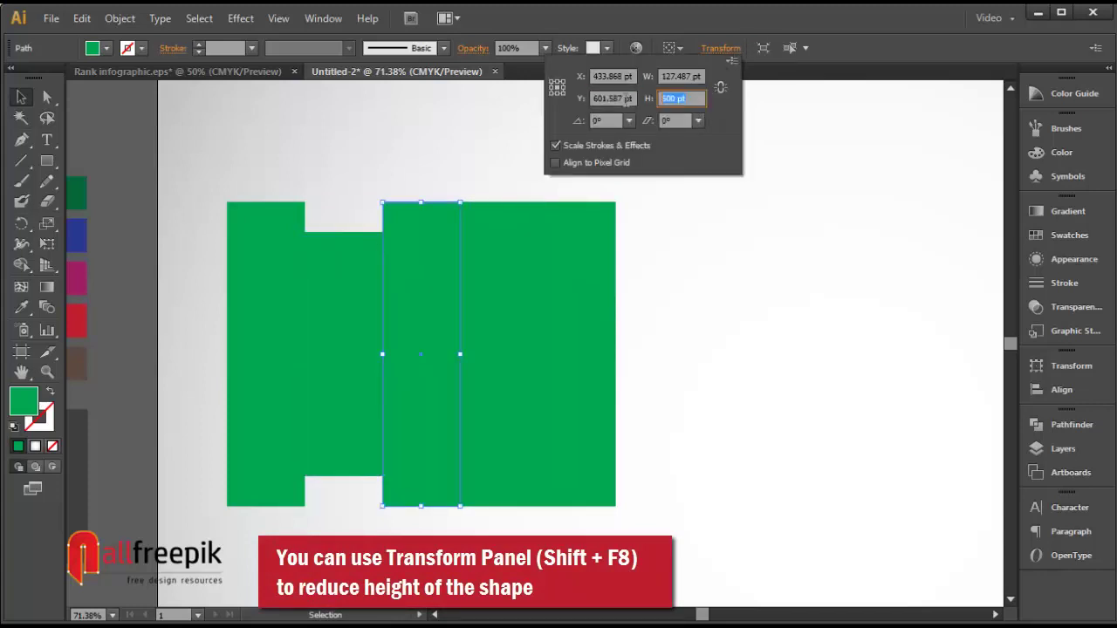
pyautogui.press('Tab')
pyautogui.press('Tab')
pyautogui.press('Tab')
pyautogui.write('300')
pyautogui.press('Return')
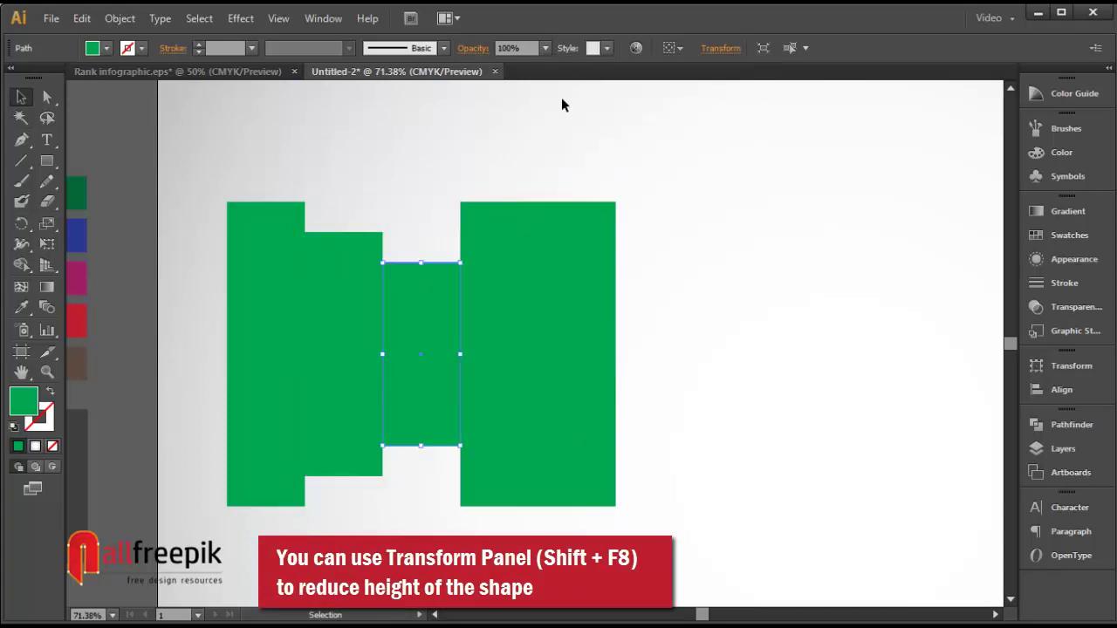
# Set the height of the fourth rectangle to 200 pt.
pyautogui.click(503, 224)
pyautogui.click(714, 50)
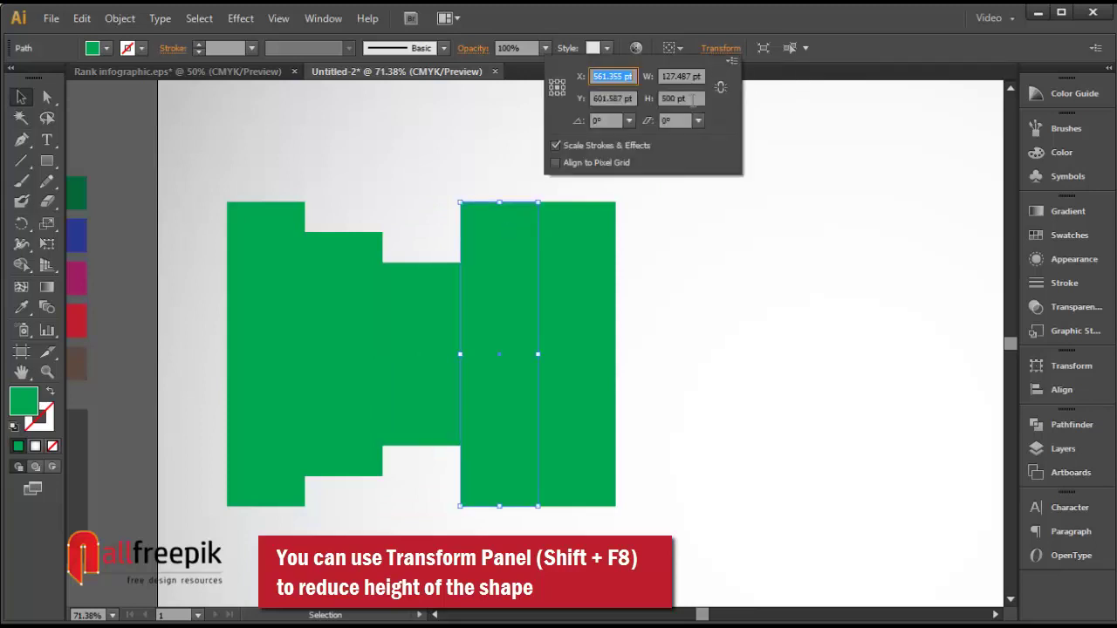
pyautogui.press('Tab')
pyautogui.press('Tab')
pyautogui.press('Tab')
pyautogui.write('200')
pyautogui.press('Return')
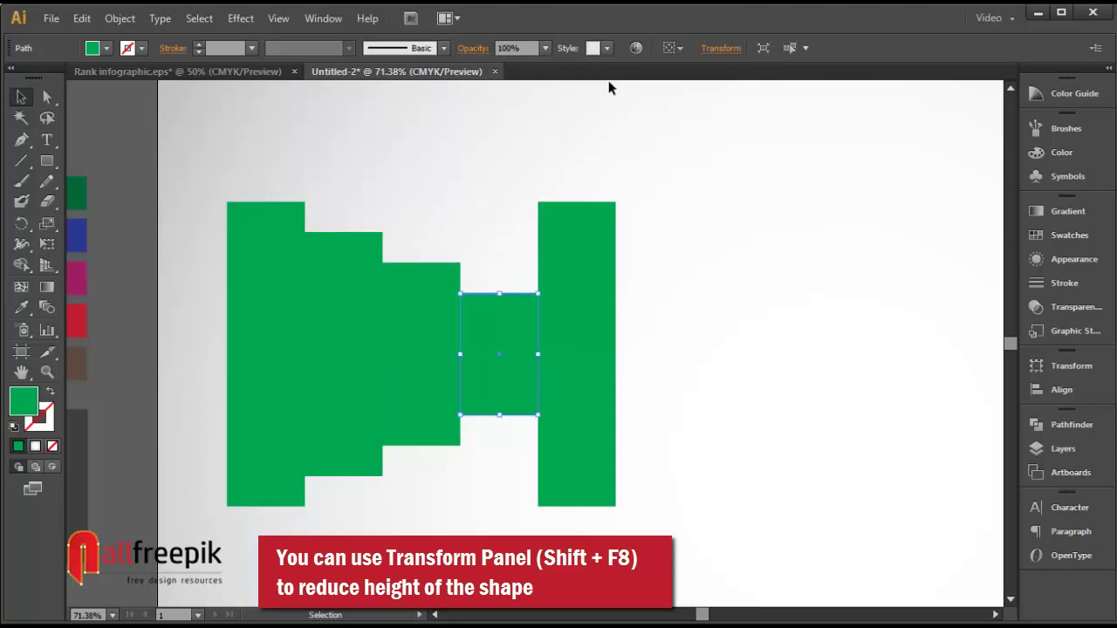
# Set the height of the fifth, rightmost rectangle to 100 pt.
pyautogui.click(611, 248)
pyautogui.click(717, 51)
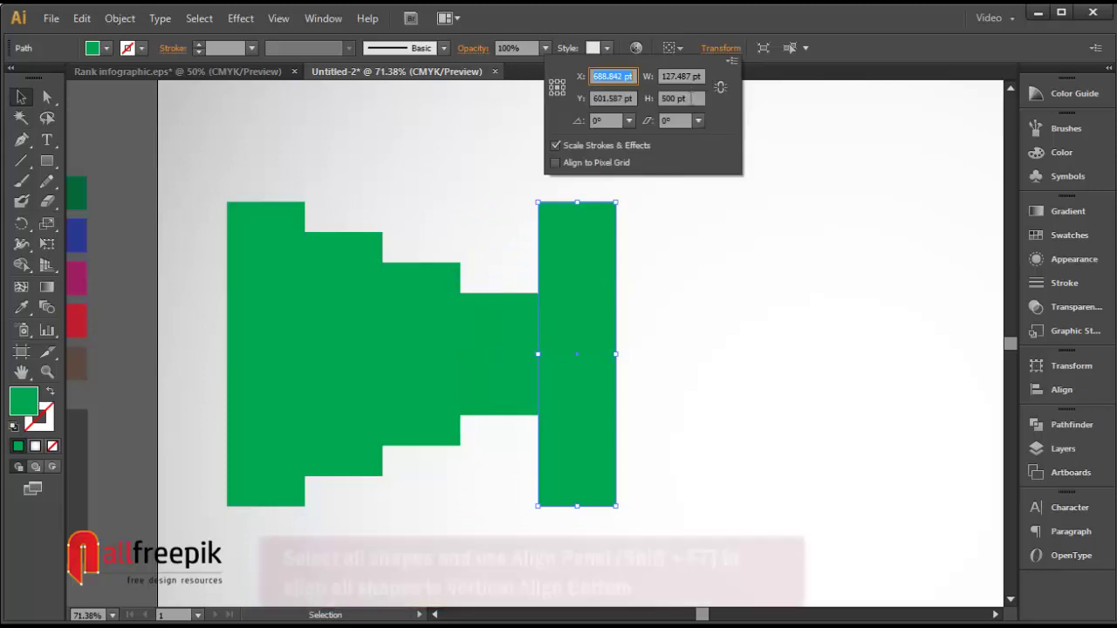
pyautogui.press('Tab')
pyautogui.press('Tab')
pyautogui.press('Tab')
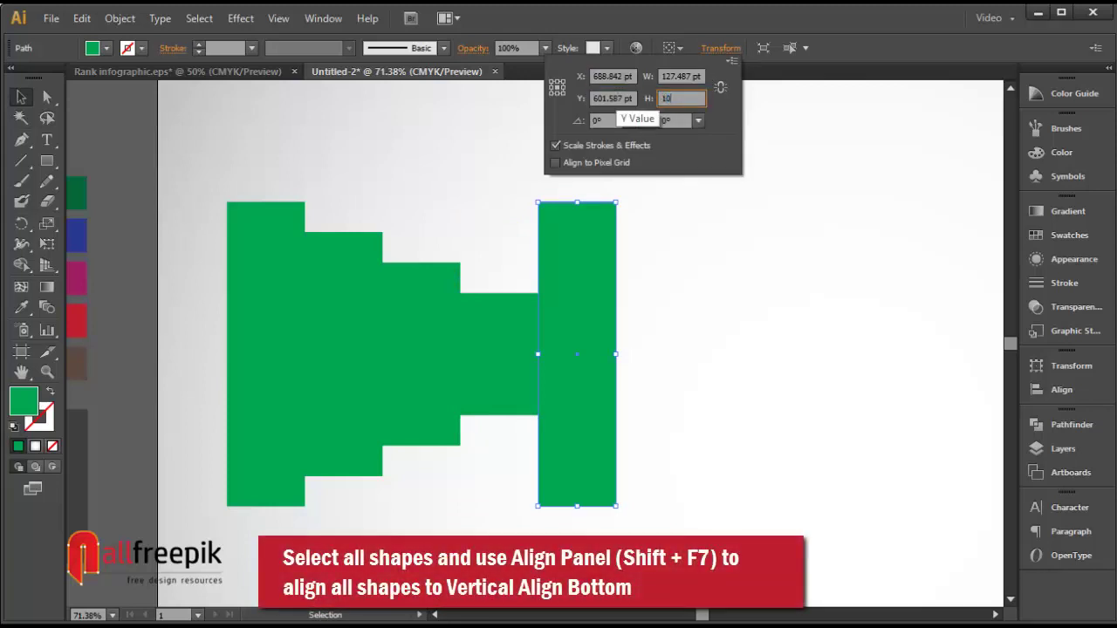
pyautogui.write('100')
pyautogui.press('Return')
# Align all five rectangles along their bottom edges so they form a descending staircase.
pyautogui.moveTo(745, 227); pyautogui.dragTo(246, 548)
pyautogui.click(821, 54)
pyautogui.click(775, 314)
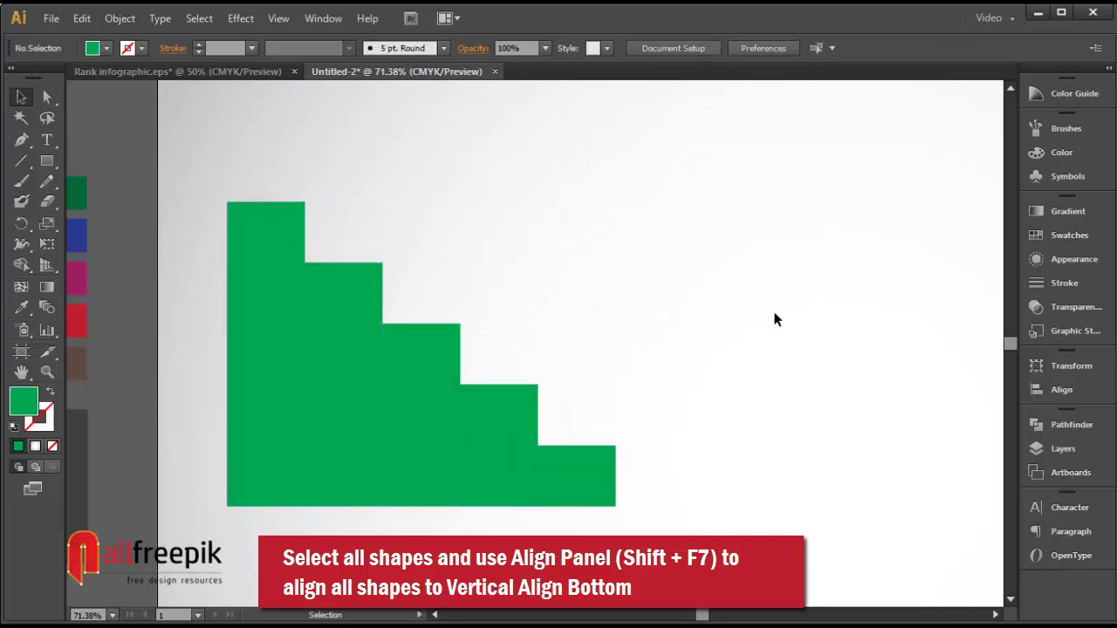
# Recolor the second bar with the blue sampled from the first column of the color squares beside the artboard.
pyautogui.click(367, 305)
pyautogui.click(77, 292)
pyautogui.click(22, 307)
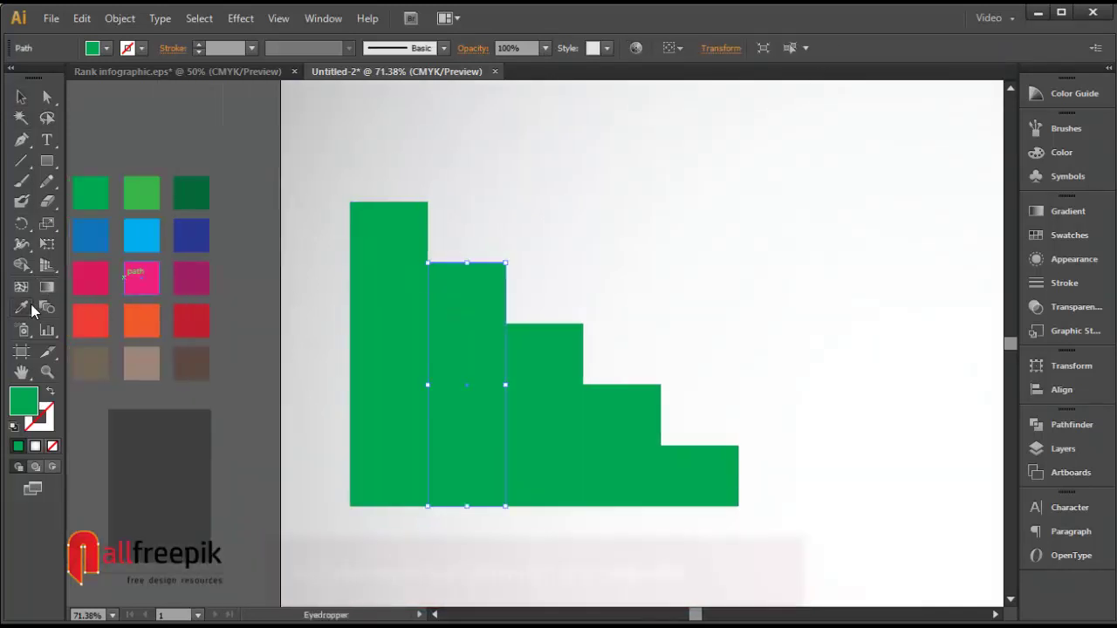
pyautogui.click(90, 232)
pyautogui.click(20, 94)
# Recolor the third bar with the crimson pink sampled from the first column of color squares.
pyautogui.click(517, 384)
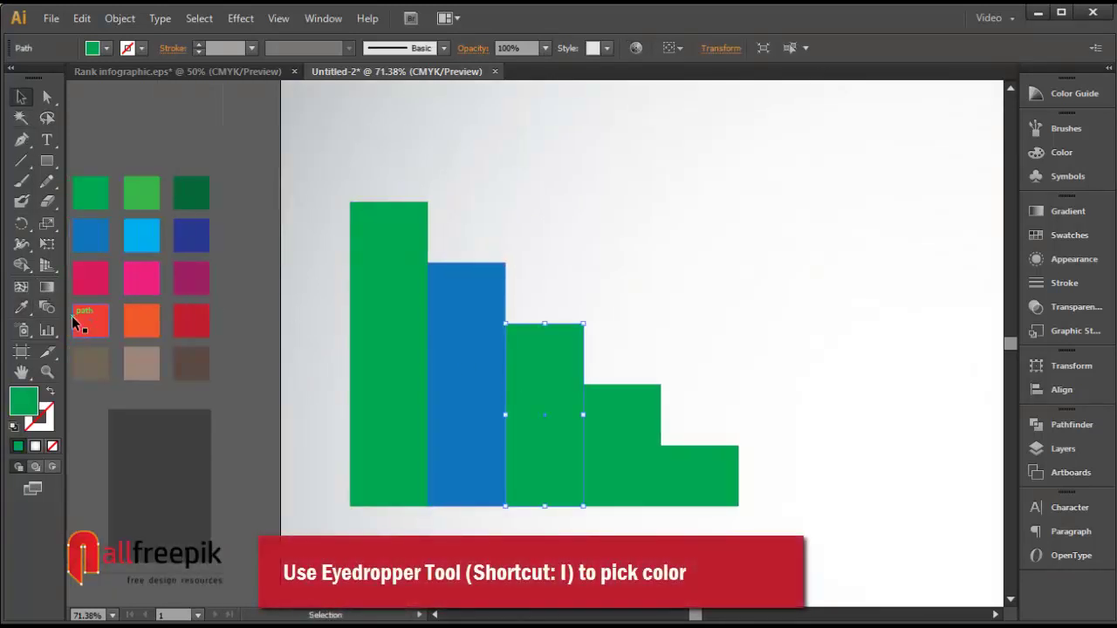
pyautogui.click(24, 309)
pyautogui.click(96, 279)
pyautogui.click(19, 95)
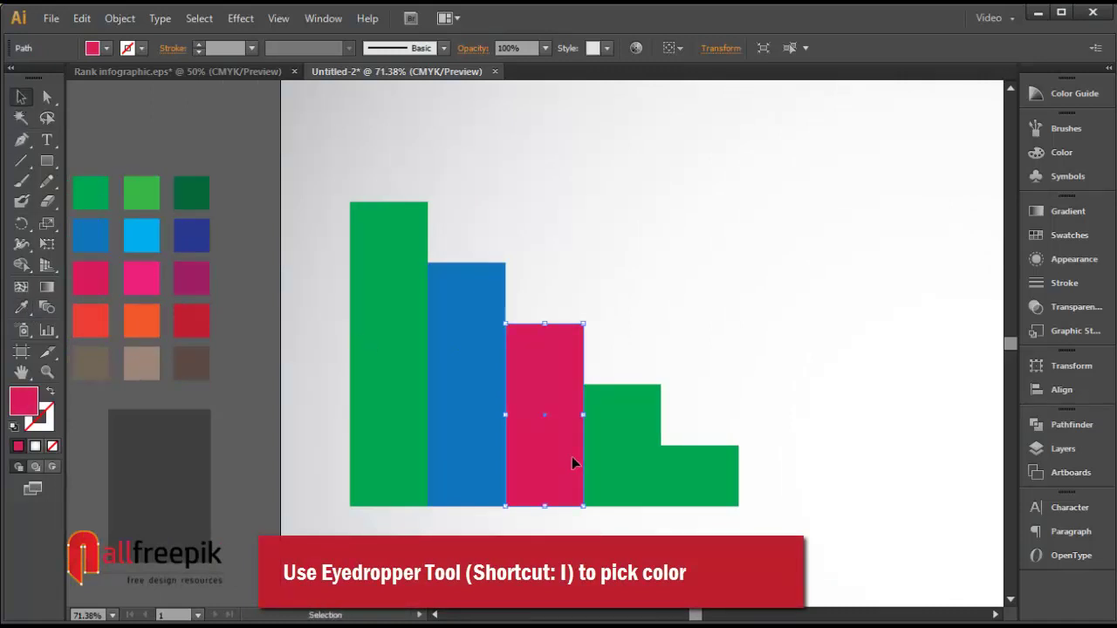
# Recolor the fourth bar with the orange-red sampled from the first column of color squares.
pyautogui.click(602, 454)
pyautogui.click(22, 307)
pyautogui.click(88, 318)
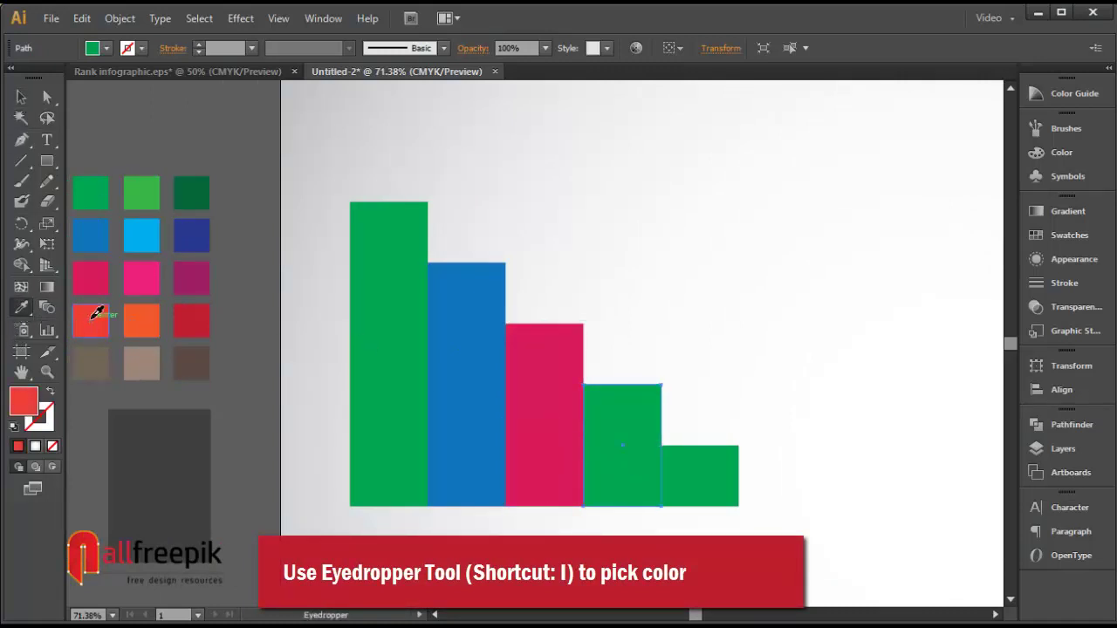
pyautogui.click(19, 94)
# Recolor the fifth, shortest bar with the grey-brown sampled from the first column of color squares.
pyautogui.click(22, 307)
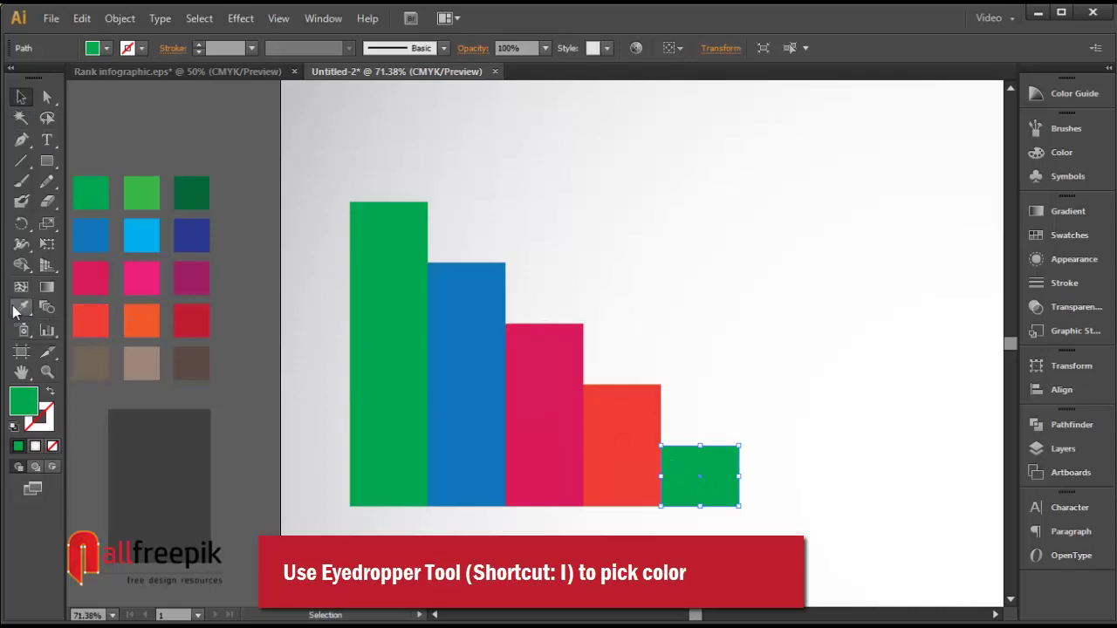
pyautogui.press('v')
pyautogui.click(679, 254)
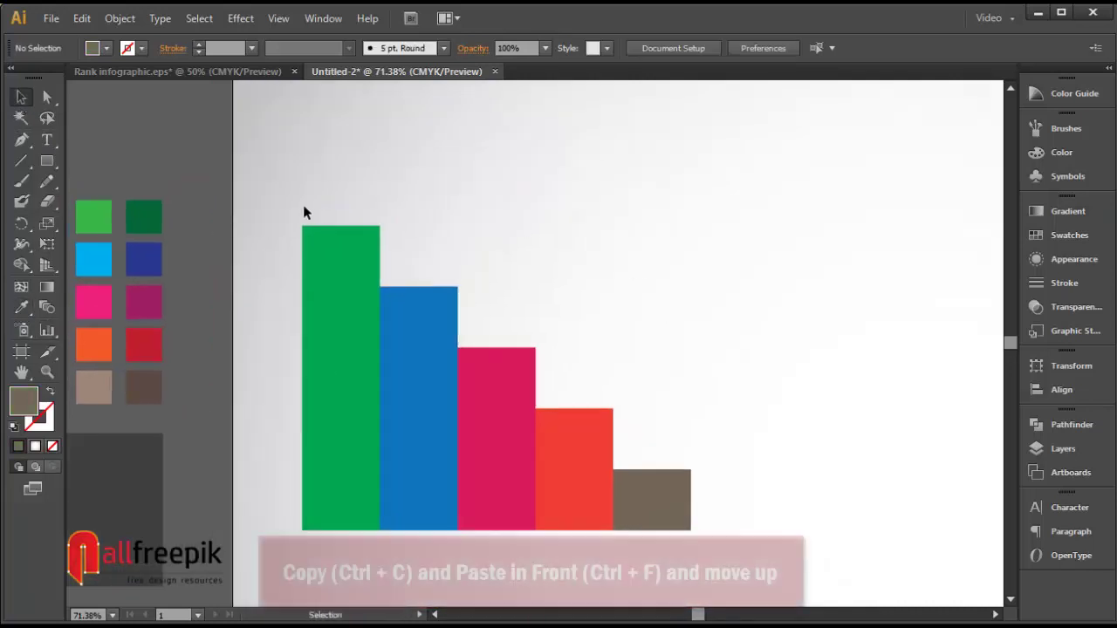
# Copy all five colored bars, paste them in front, and move the copies straight up a short distance.
pyautogui.moveTo(302, 204); pyautogui.dragTo(746, 567)
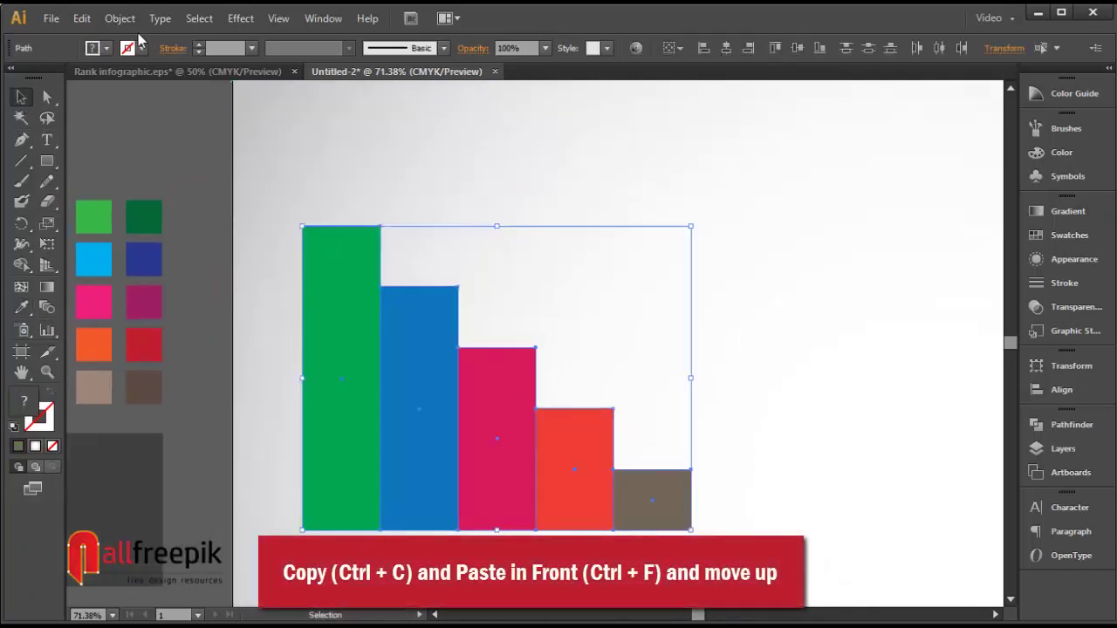
pyautogui.click(81, 17)
pyautogui.click(96, 99)
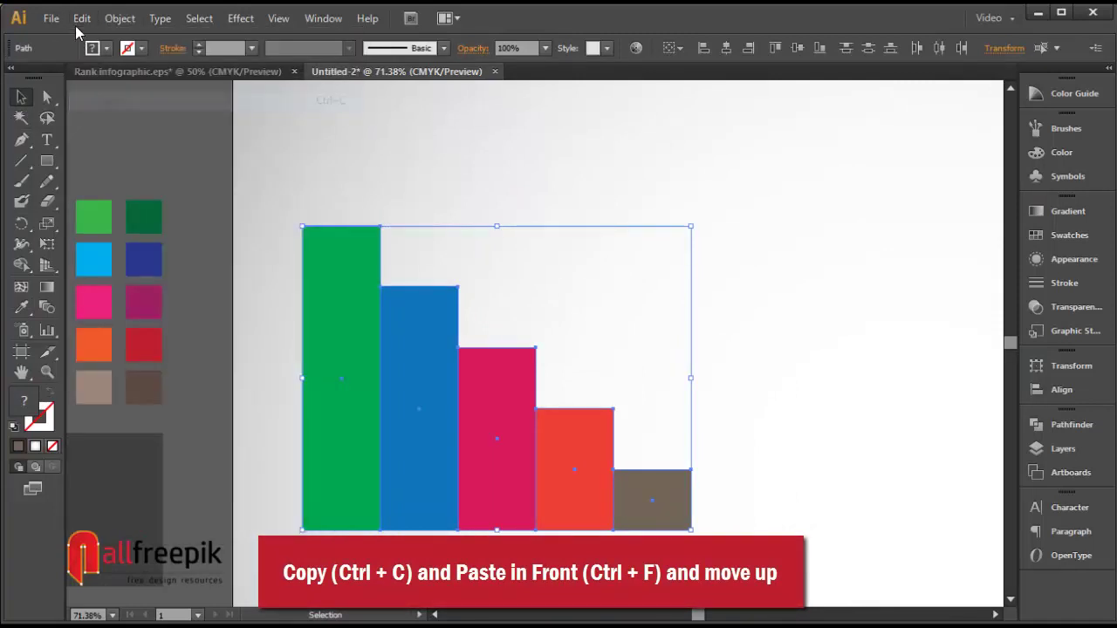
pyautogui.click(81, 17)
pyautogui.click(96, 134)
pyautogui.moveTo(415, 352); pyautogui.dragTo(414, 309)
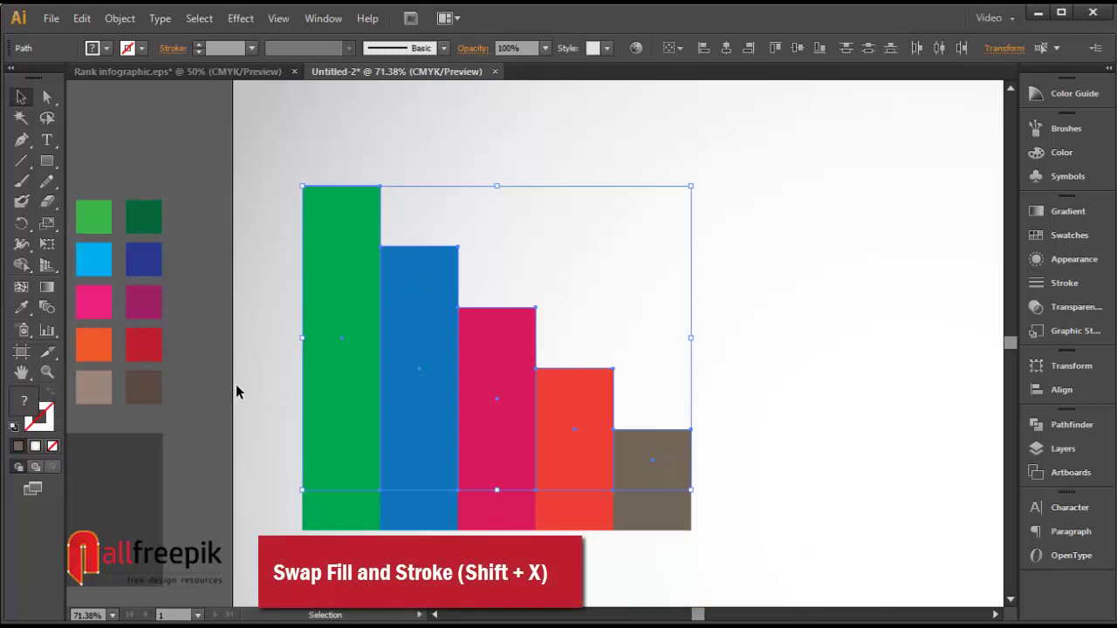
# Swap fill and stroke on each of the five raised bar copies, turning them into unfilled outlines in their own colors.
pyautogui.click(503, 233)
pyautogui.click(370, 216)
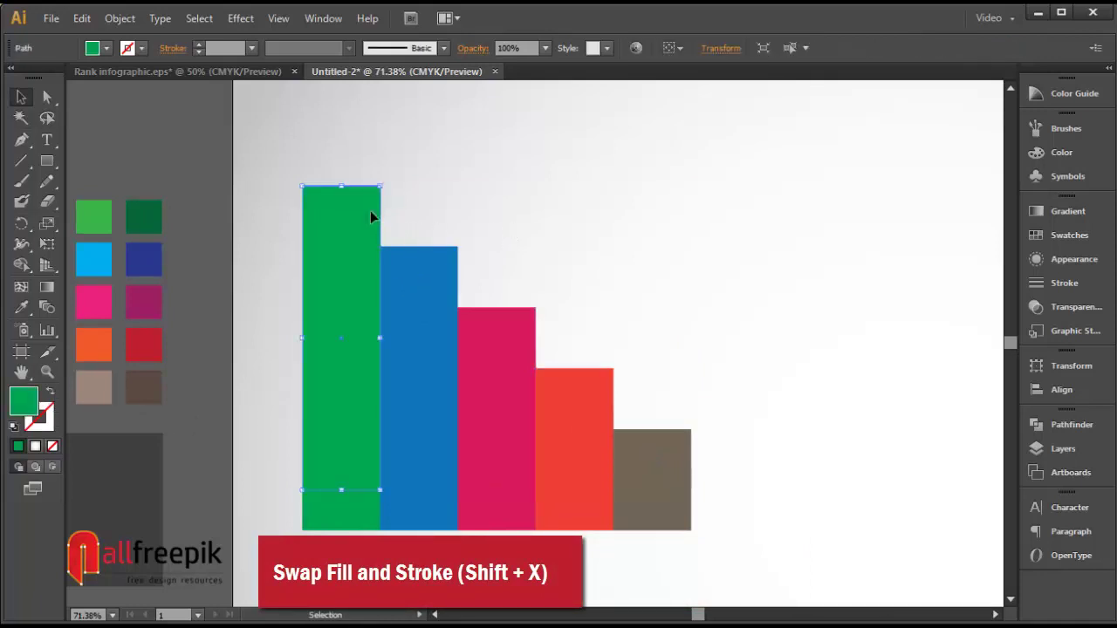
pyautogui.click(52, 391)
pyautogui.click(417, 275)
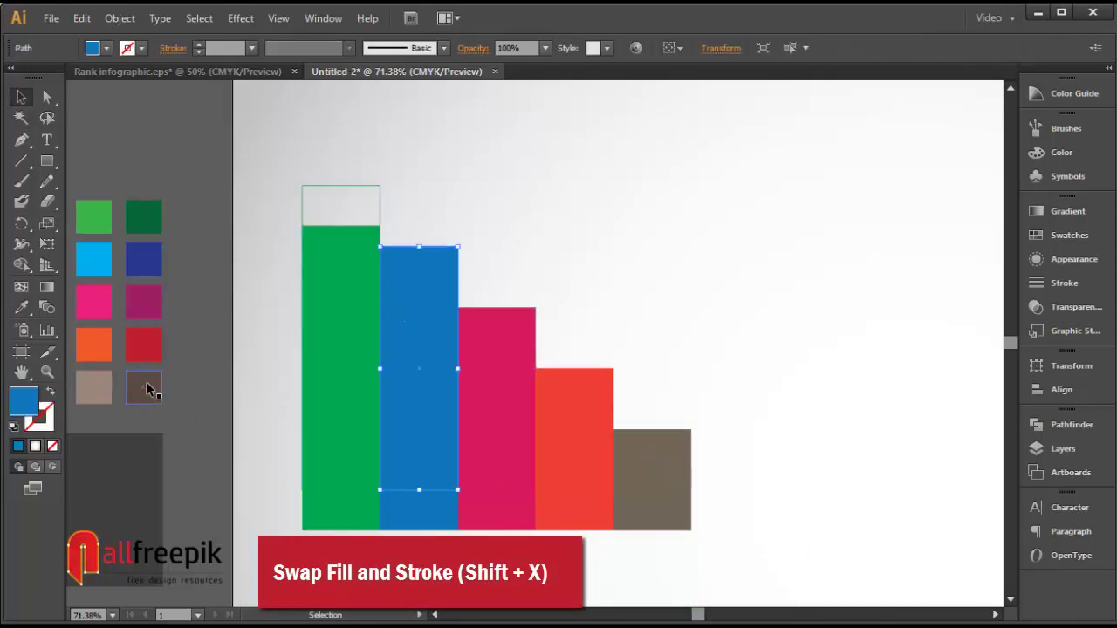
pyautogui.click(53, 394)
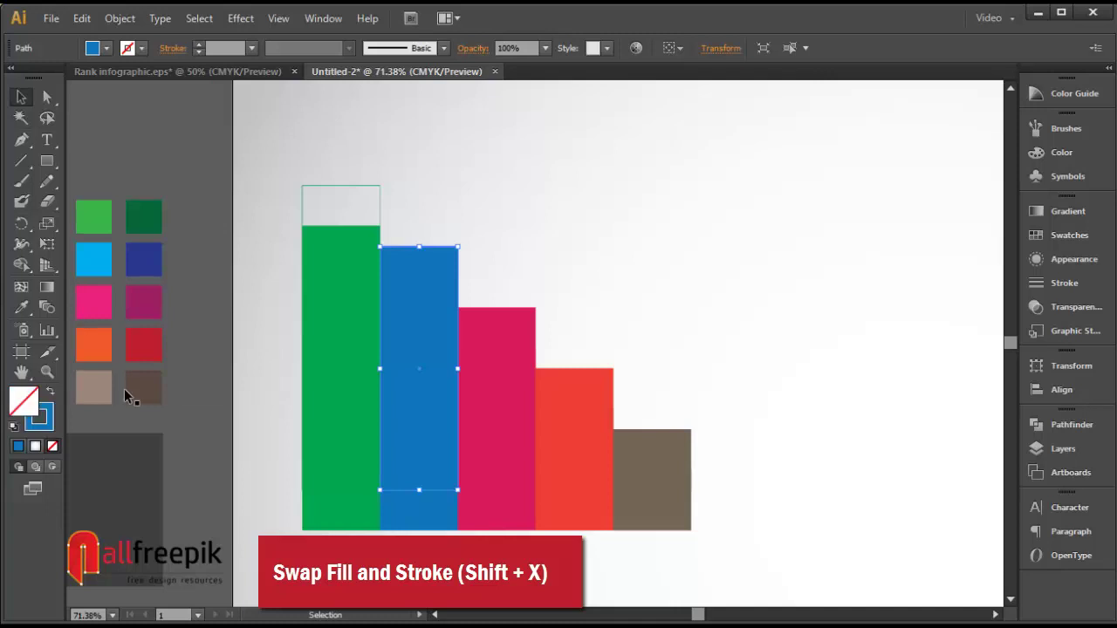
pyautogui.click(504, 335)
pyautogui.click(52, 395)
pyautogui.click(603, 379)
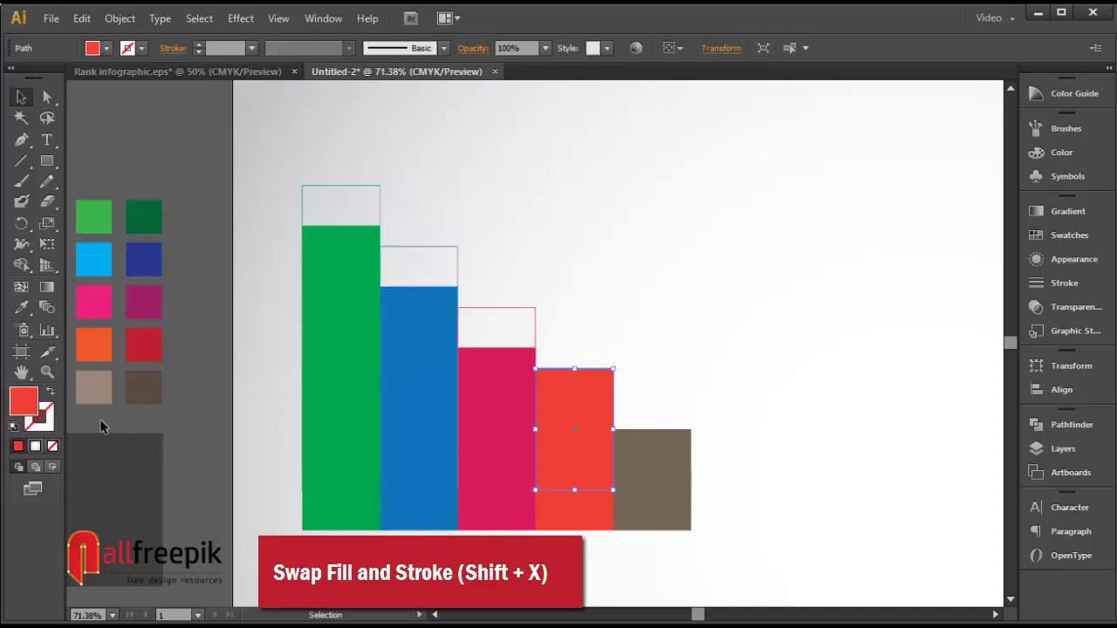
pyautogui.click(50, 395)
pyautogui.click(668, 461)
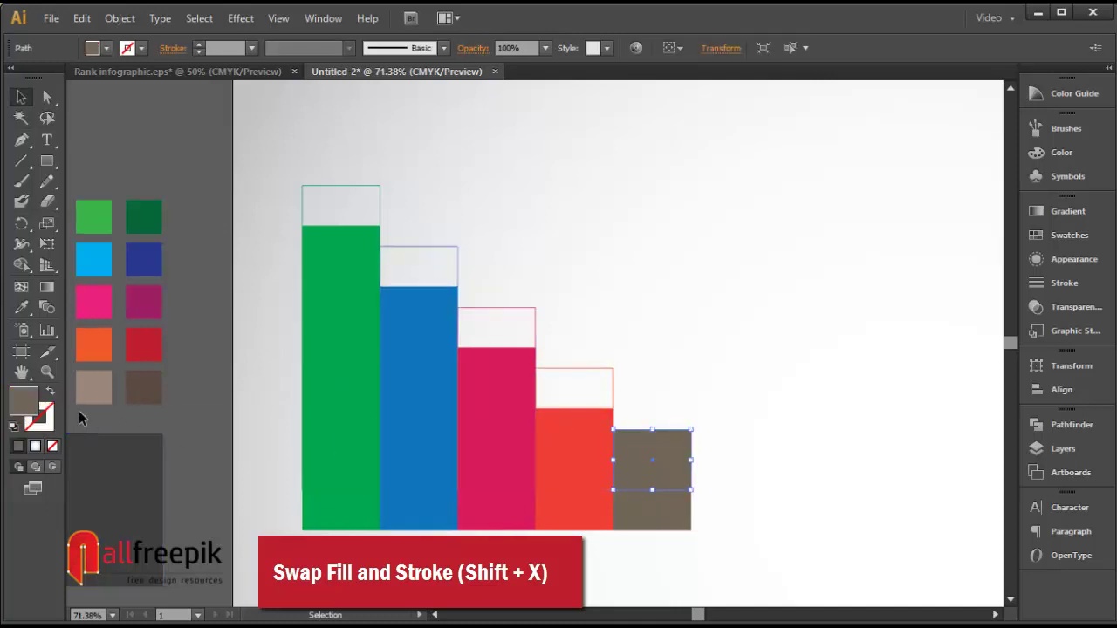
pyautogui.click(52, 396)
# Select all five outlined rectangles and shift them together slightly right and down from the solid bars.
pyautogui.keyDown('shift'); pyautogui.click(601, 369); pyautogui.keyUp('shift')
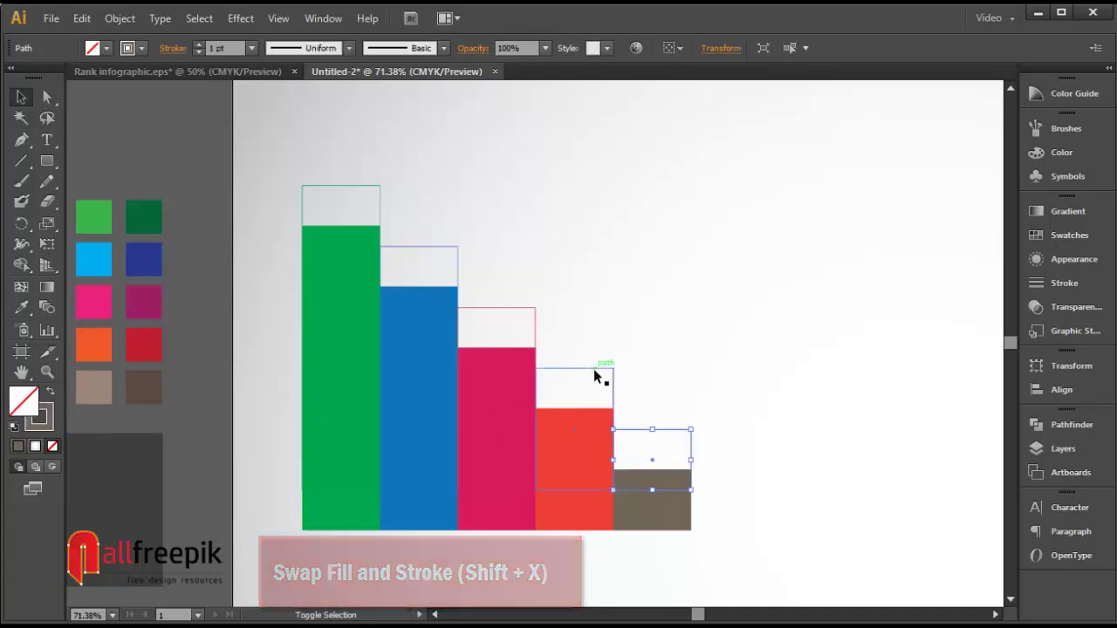
pyautogui.keyDown('shift'); pyautogui.click(522, 307); pyautogui.keyUp('shift')
pyautogui.keyDown('shift'); pyautogui.click(443, 248); pyautogui.keyUp('shift')
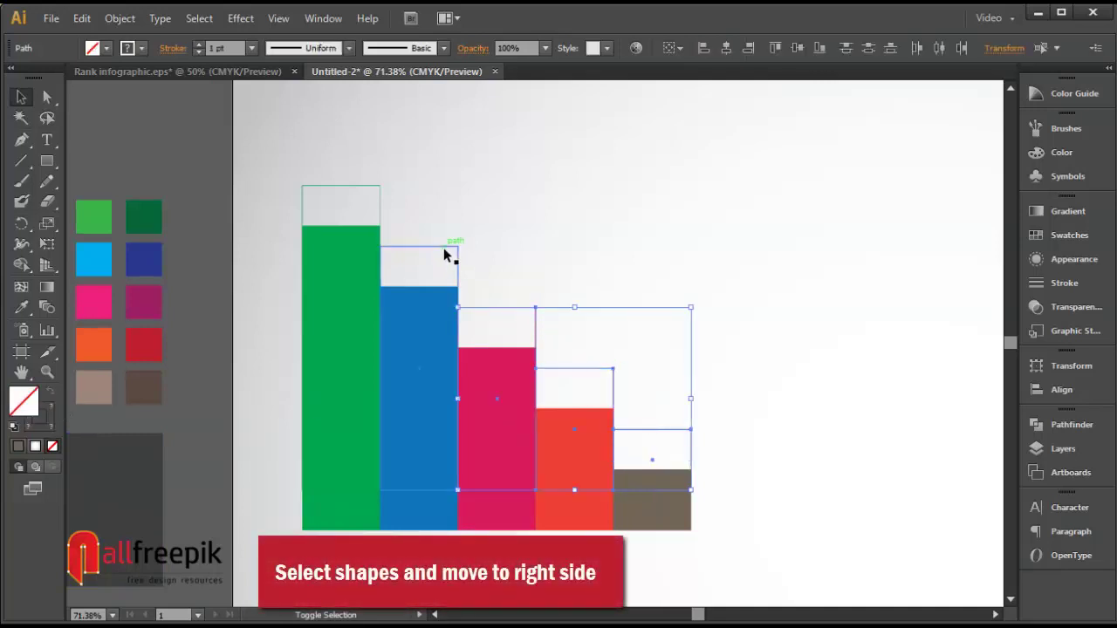
pyautogui.keyDown('shift'); pyautogui.click(363, 187); pyautogui.keyUp('shift')
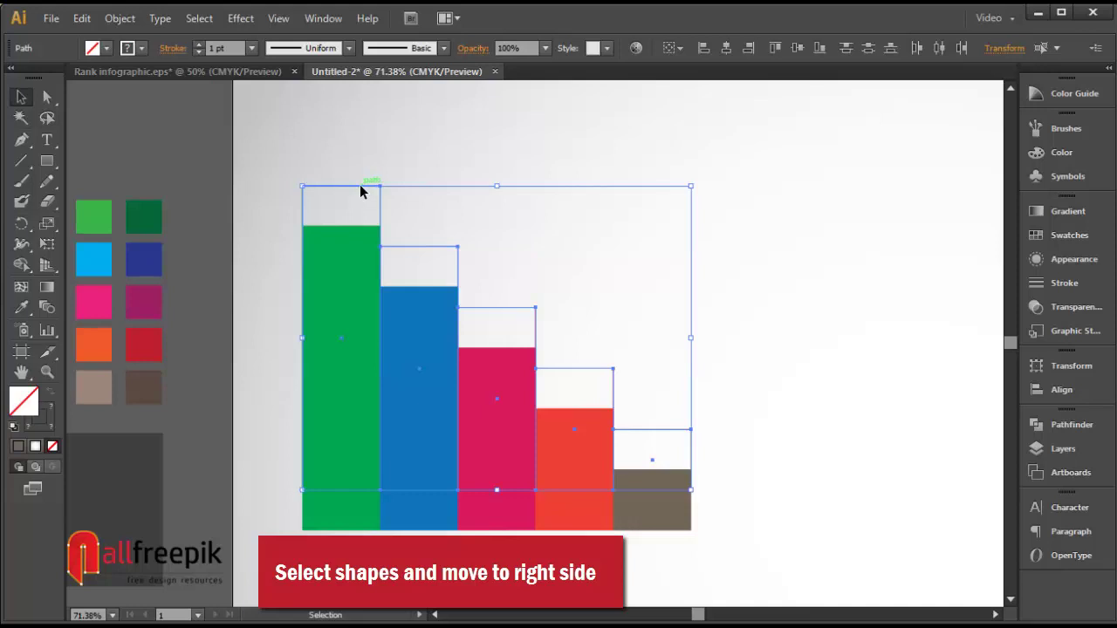
pyautogui.moveTo(362, 188); pyautogui.dragTo(387, 205)
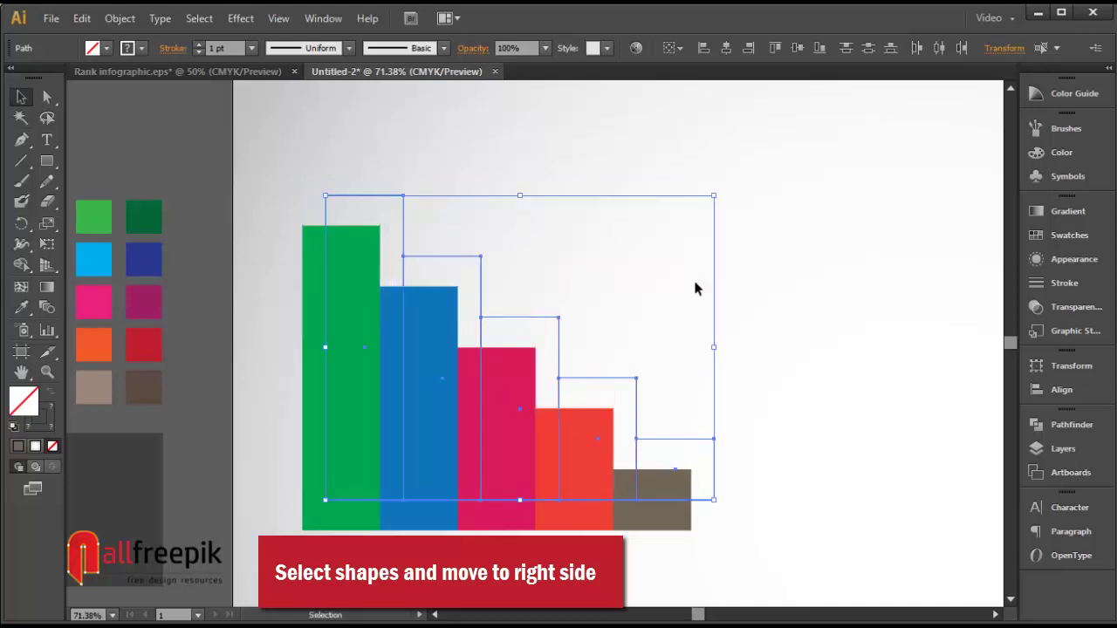
# Select all five solid bars together with their five offset outlines and lock the selection.
pyautogui.click(768, 288)
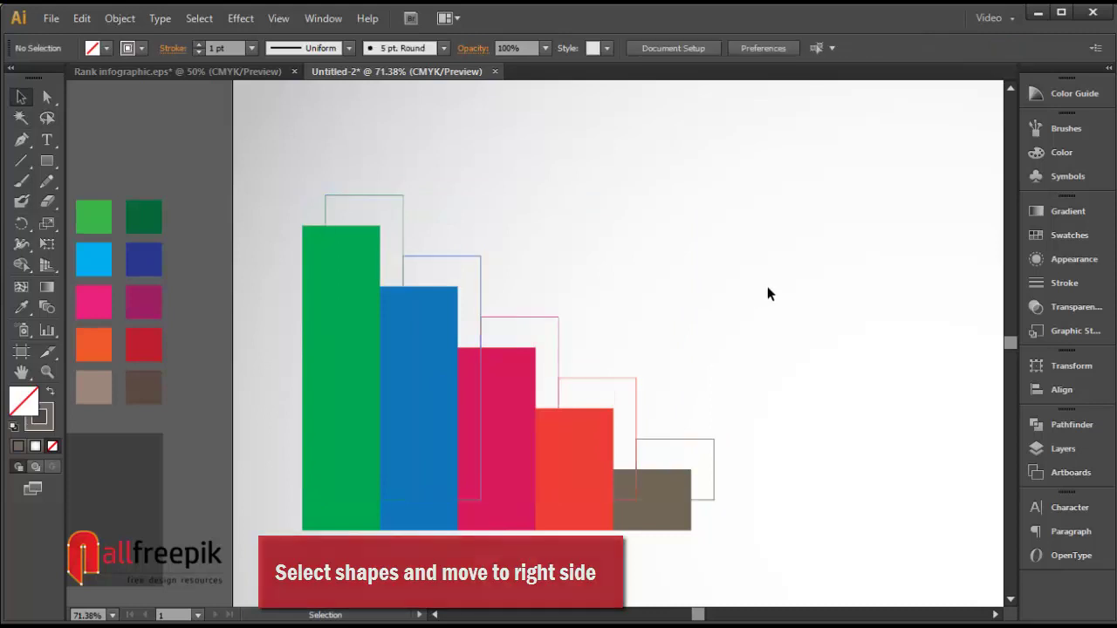
pyautogui.click(679, 513)
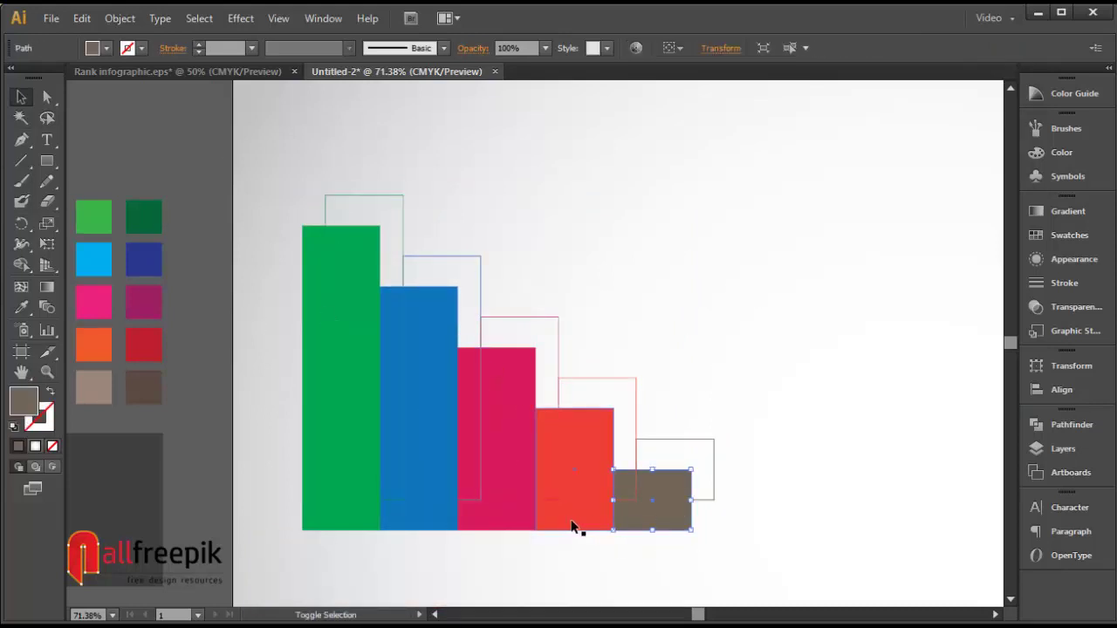
pyautogui.keyDown('shift'); pyautogui.click(576, 526); pyautogui.keyUp('shift')
pyautogui.keyDown('shift'); pyautogui.click(506, 527); pyautogui.keyUp('shift')
pyautogui.keyDown('shift'); pyautogui.click(436, 527); pyautogui.keyUp('shift')
pyautogui.keyDown('shift'); pyautogui.click(352, 518); pyautogui.keyUp('shift')
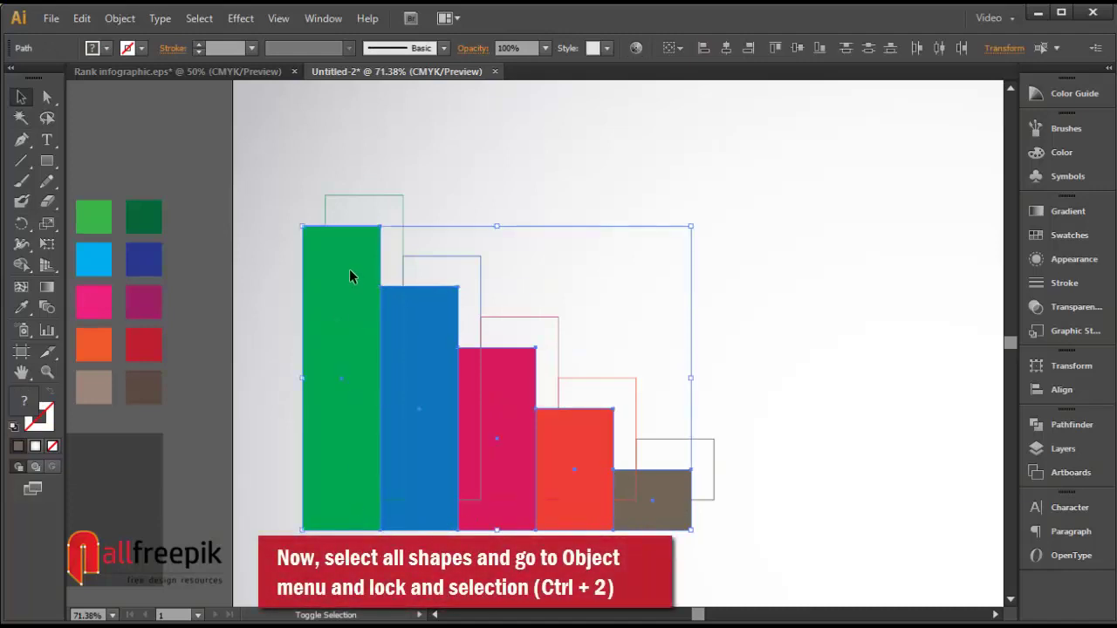
pyautogui.moveTo(271, 170); pyautogui.dragTo(748, 554)
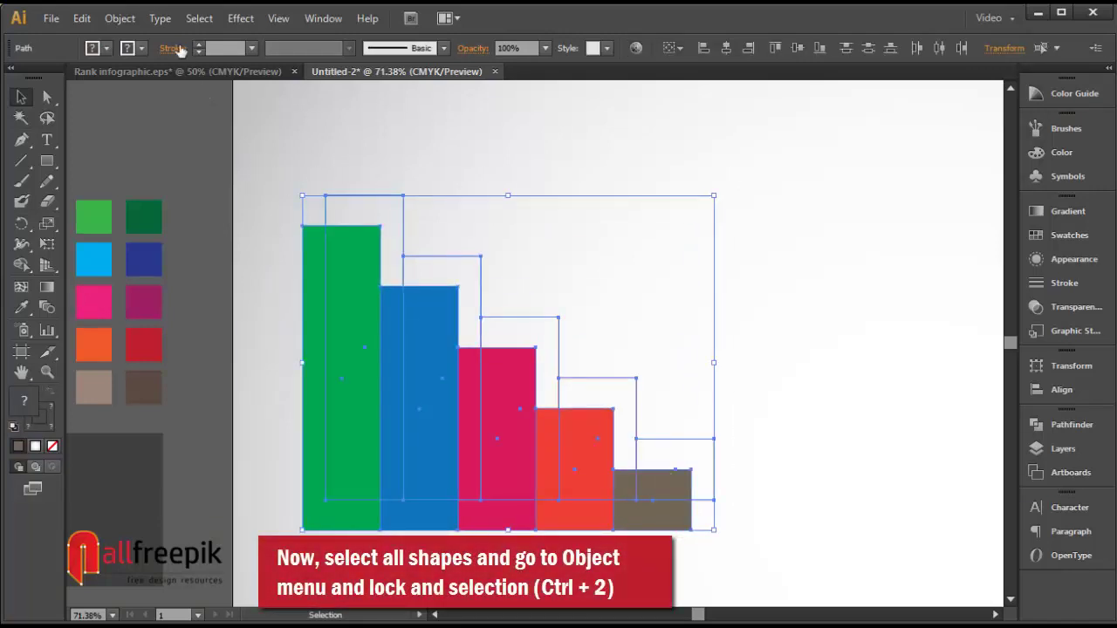
pyautogui.click(120, 19)
pyautogui.moveTo(140, 118)
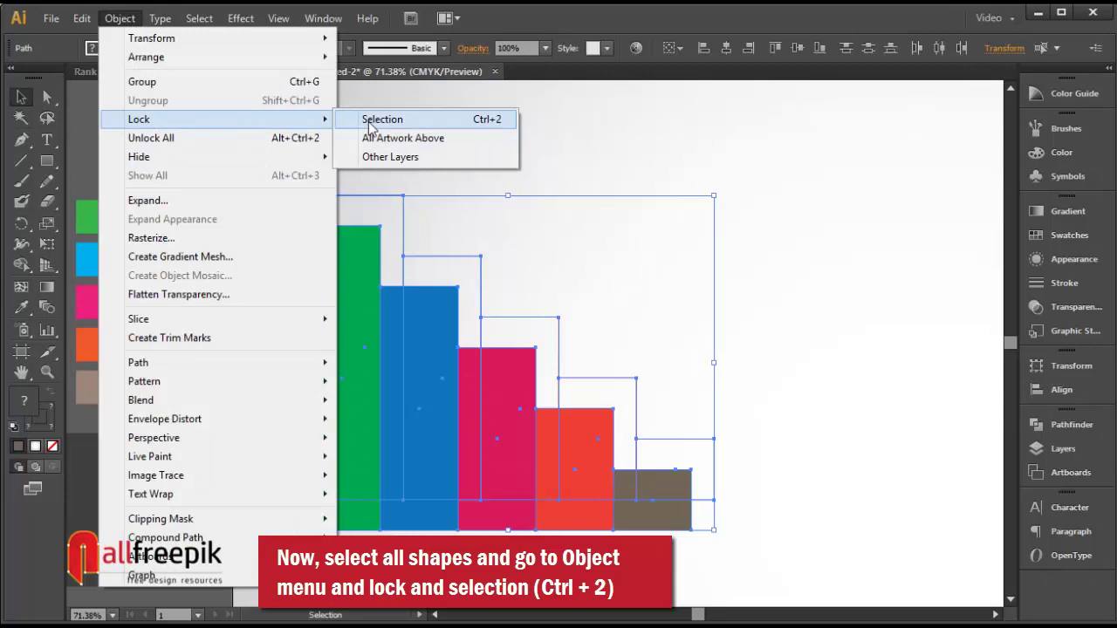
pyautogui.click(375, 122)
# Draw a closed Pen tool parallelogram for the green bar's top face, joining its upper corners to the green outline's upper corners.
pyautogui.moveTo(253, 147); pyautogui.dragTo(561, 384)
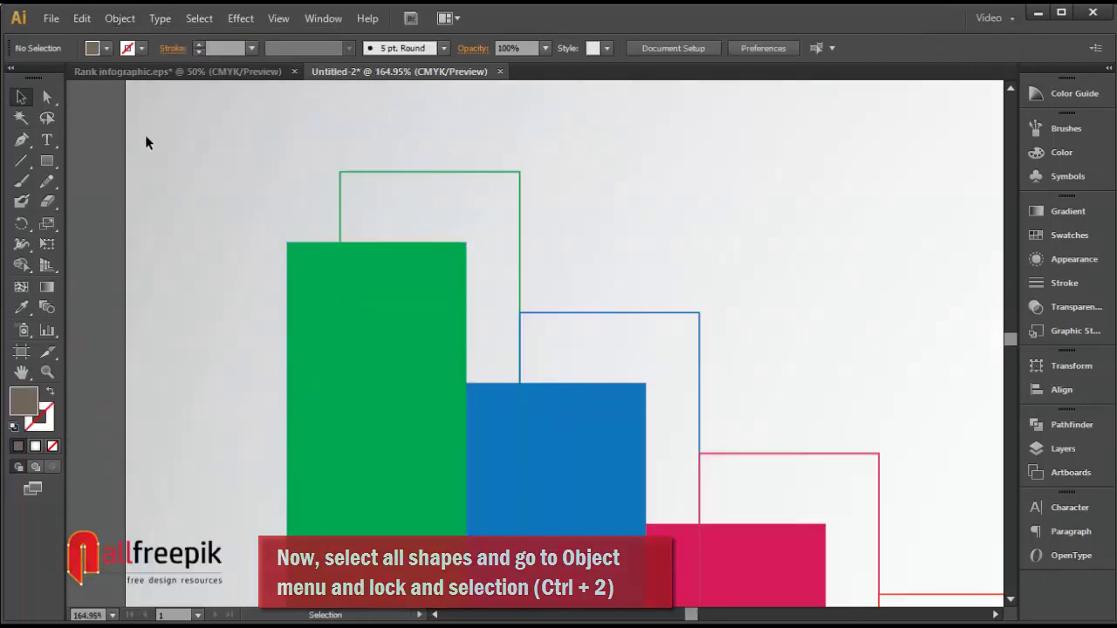
pyautogui.click(21, 139)
pyautogui.moveTo(242, 137); pyautogui.dragTo(705, 431)
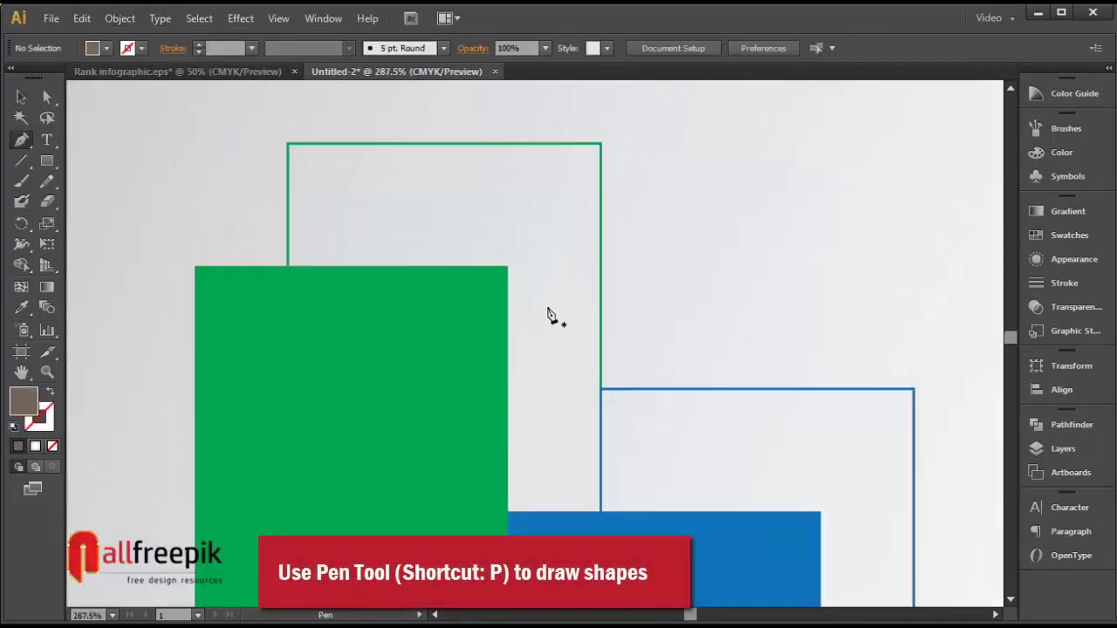
pyautogui.click(507, 266)
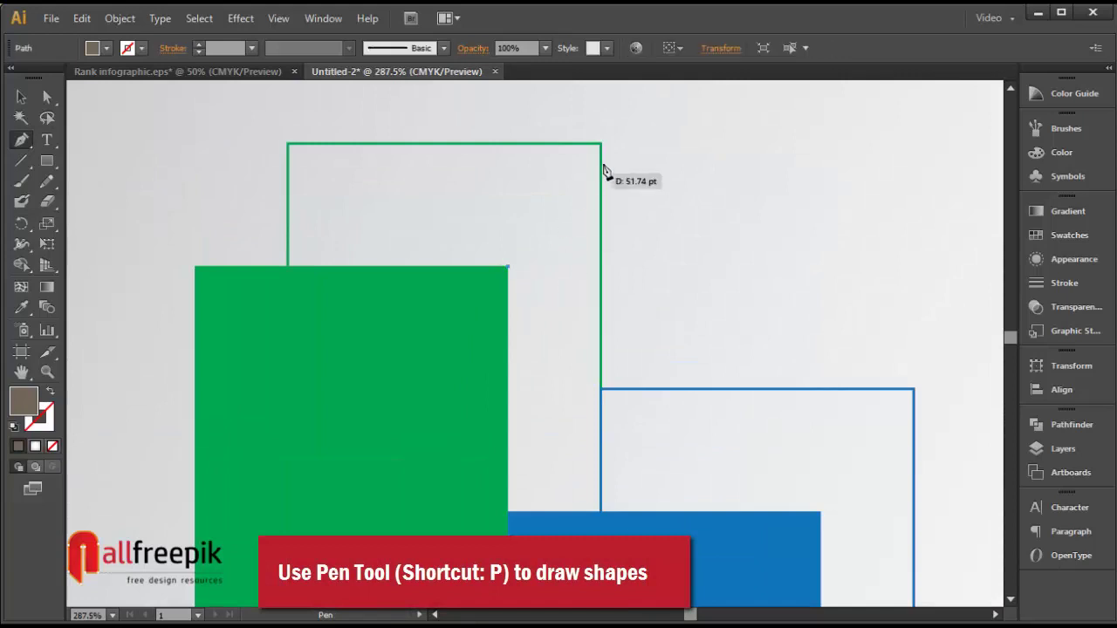
pyautogui.click(600, 144)
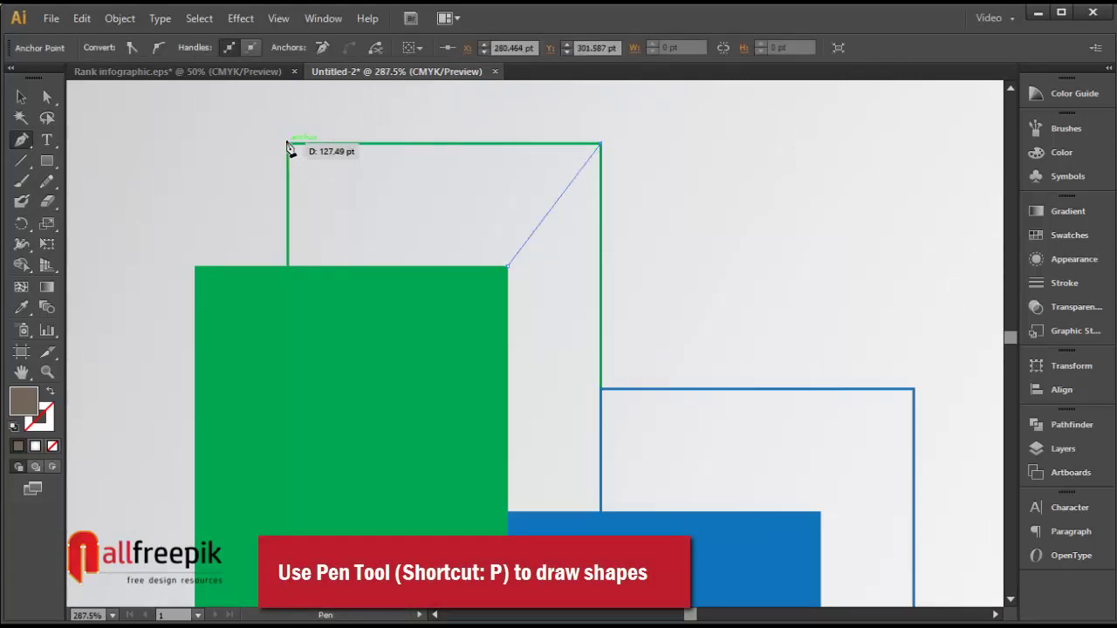
pyautogui.click(288, 145)
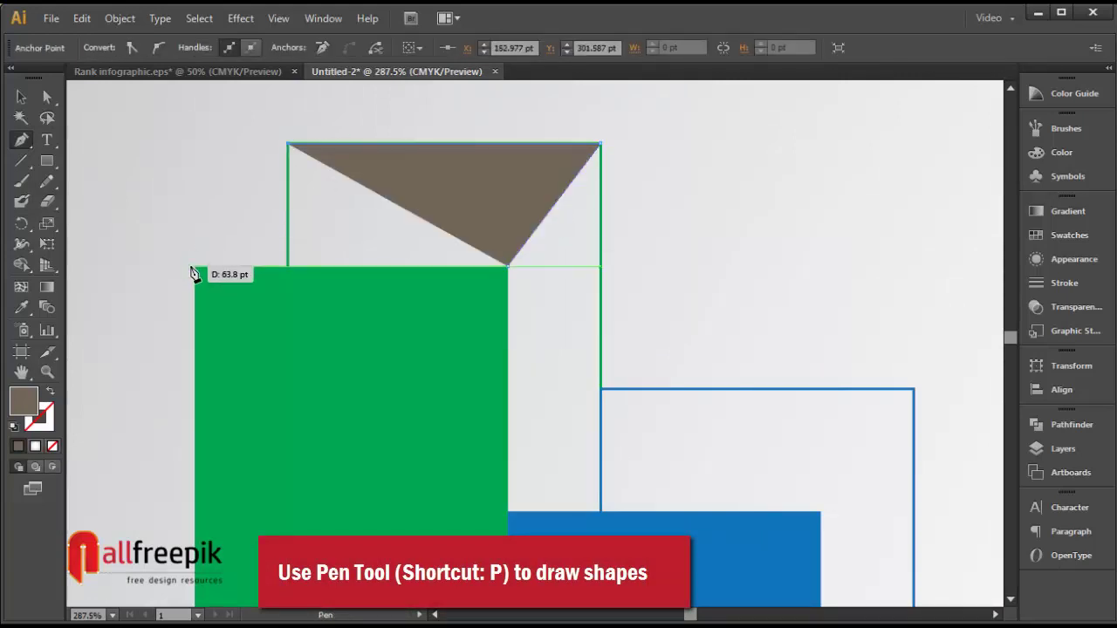
pyautogui.click(195, 267)
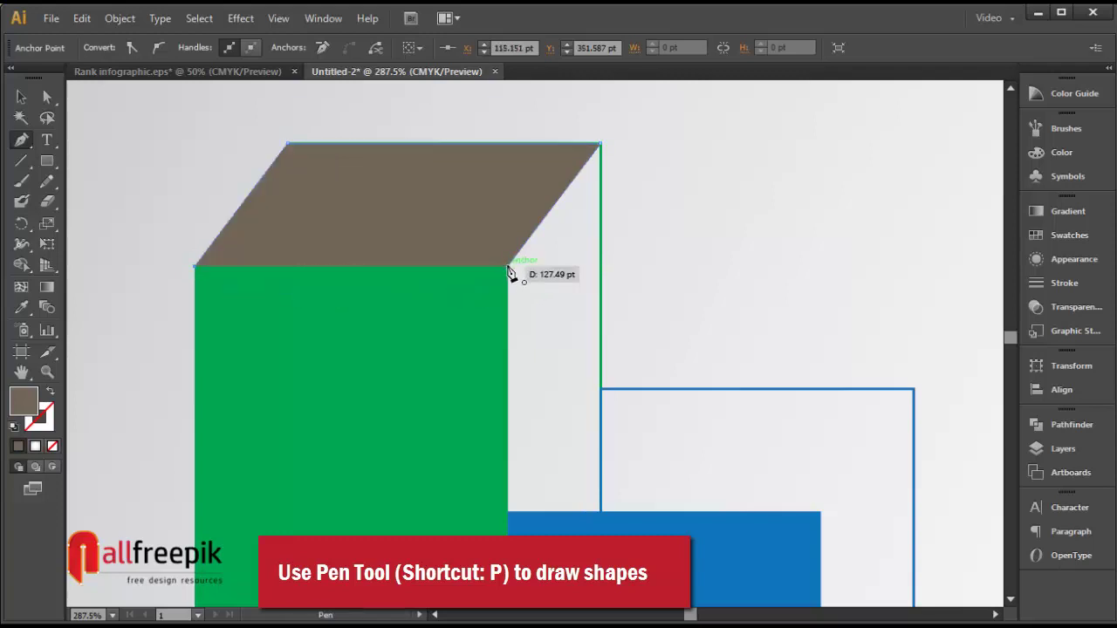
pyautogui.click(511, 272)
# Swap the fill and stroke of the green bar's top face to leave an unfilled grey-brown outline, and deselect it.
pyautogui.click(52, 393)
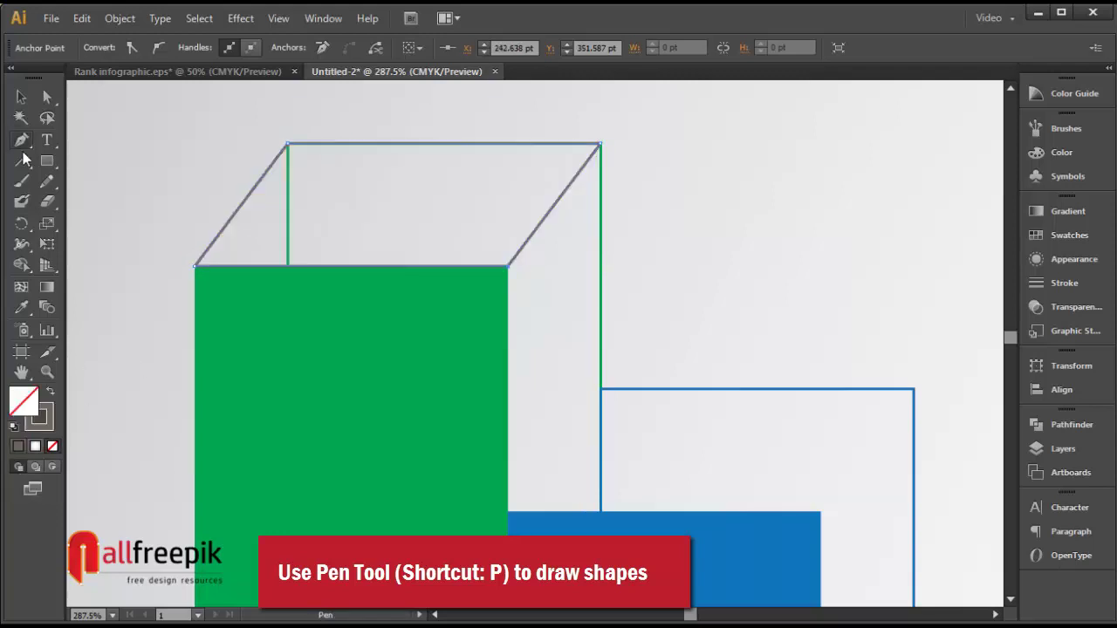
pyautogui.click(22, 98)
pyautogui.click(179, 180)
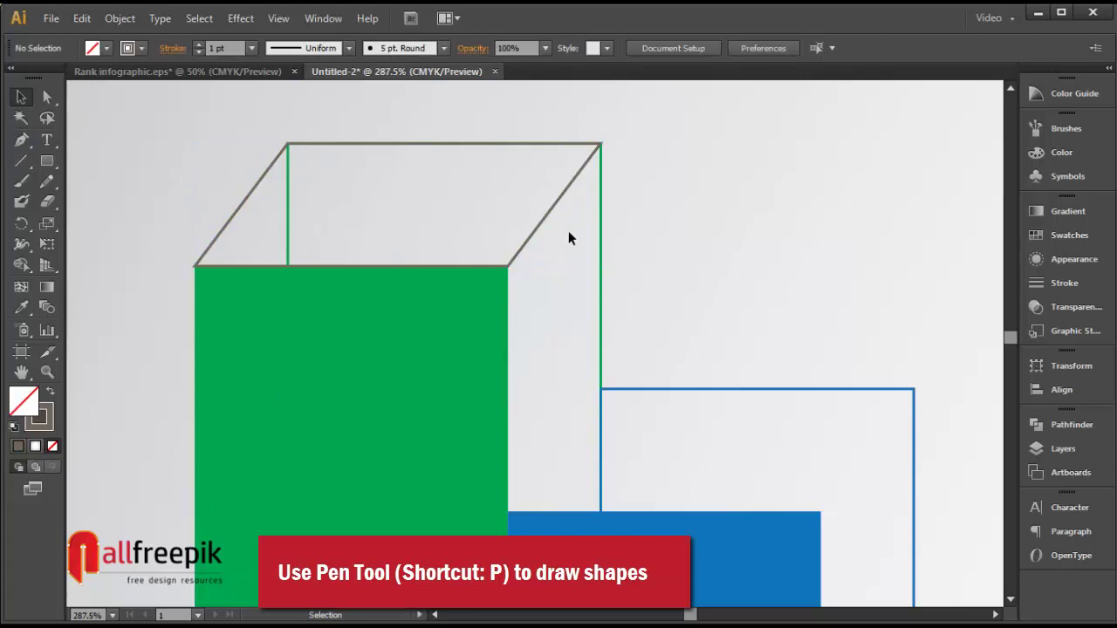
# Draw the green bar's closed side face with the Pen tool, from its right edge to the outline's right edge, ending at the blue bar's top.
pyautogui.press('p')
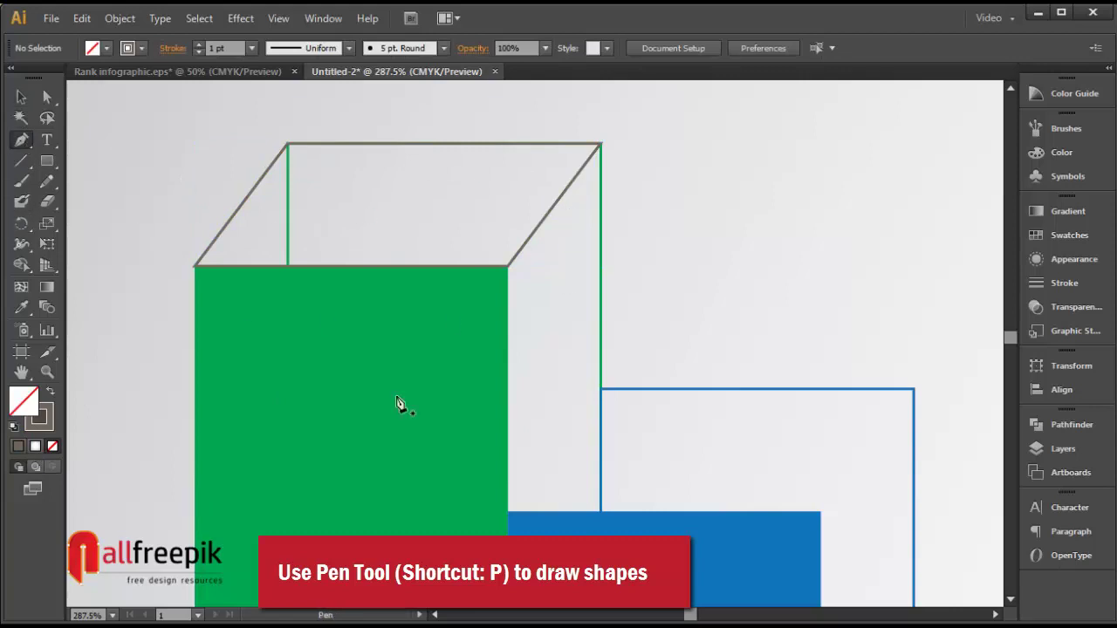
pyautogui.click(507, 513)
pyautogui.click(600, 389)
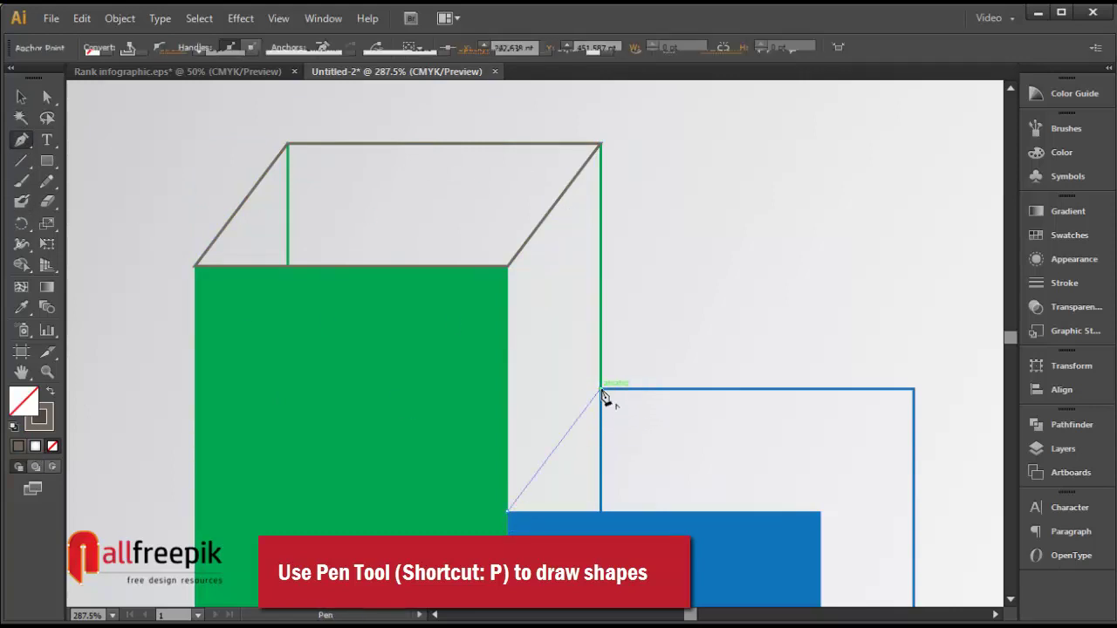
pyautogui.click(600, 144)
pyautogui.click(506, 266)
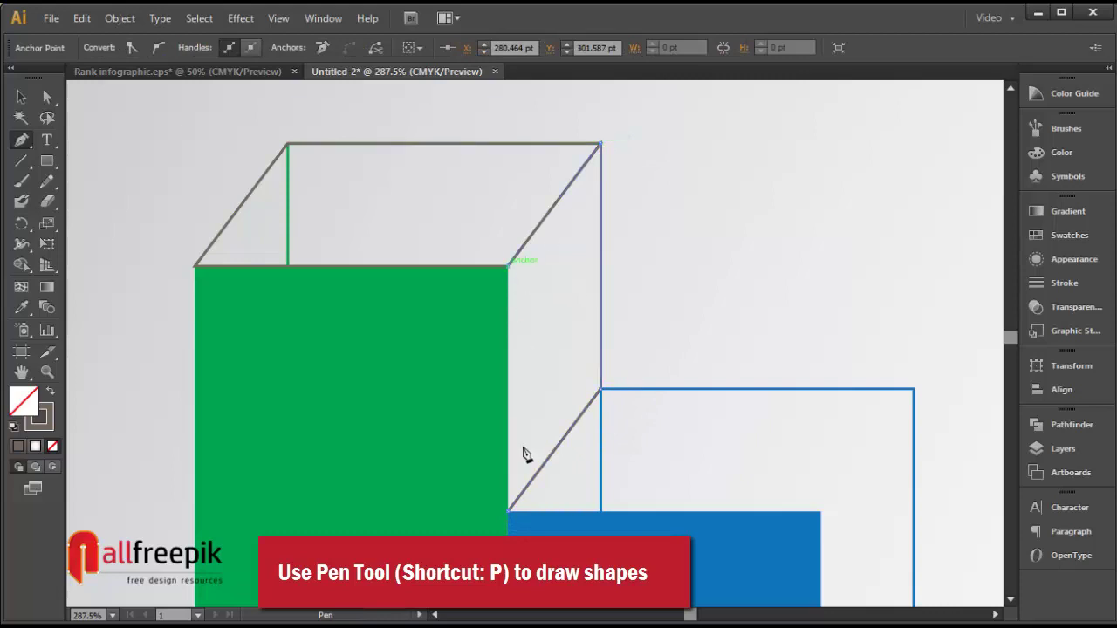
pyautogui.click(507, 513)
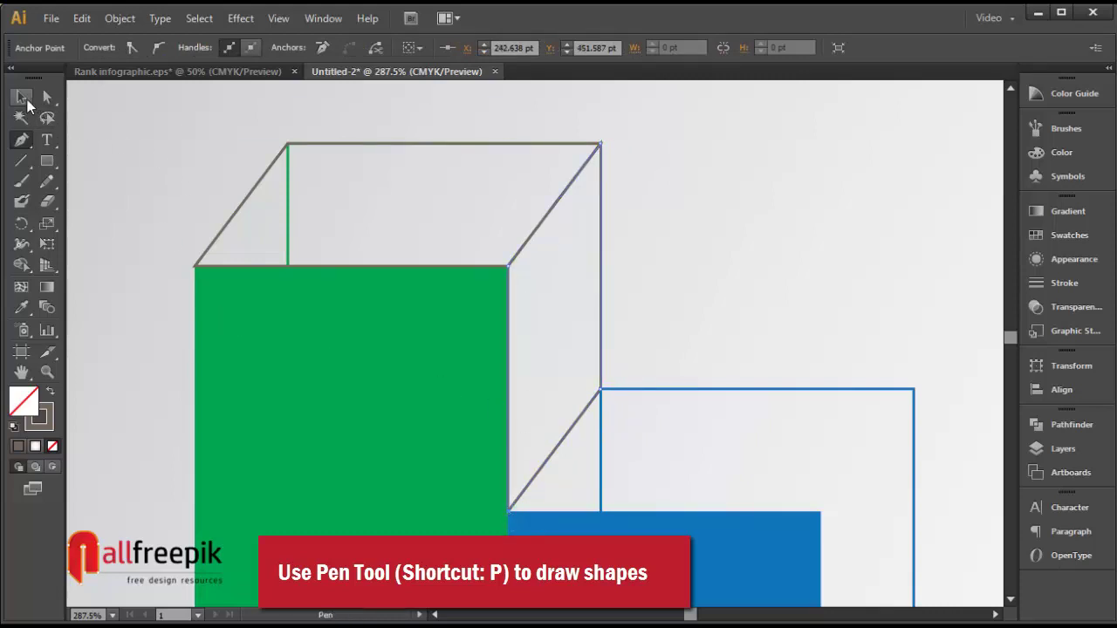
pyautogui.click(23, 98)
pyautogui.click(751, 300)
# Draw a closed Pen tool parallelogram for the blue bar's top face, joining its upper corners to the blue outline's upper corners.
pyautogui.moveTo(751, 299); pyautogui.dragTo(613, 237)
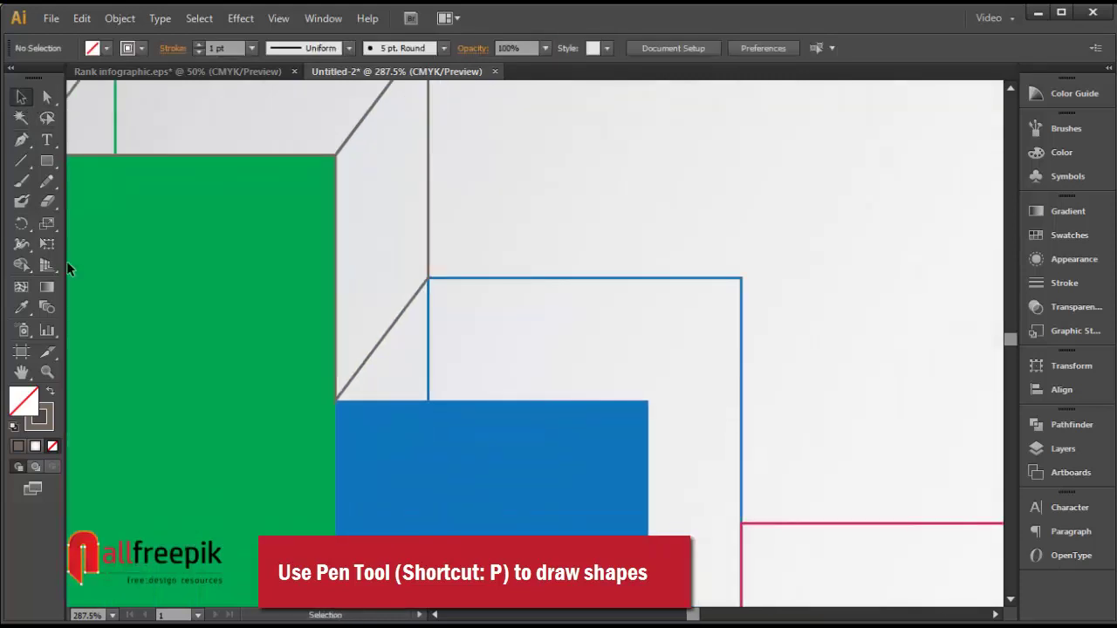
pyautogui.click(22, 141)
pyautogui.click(334, 400)
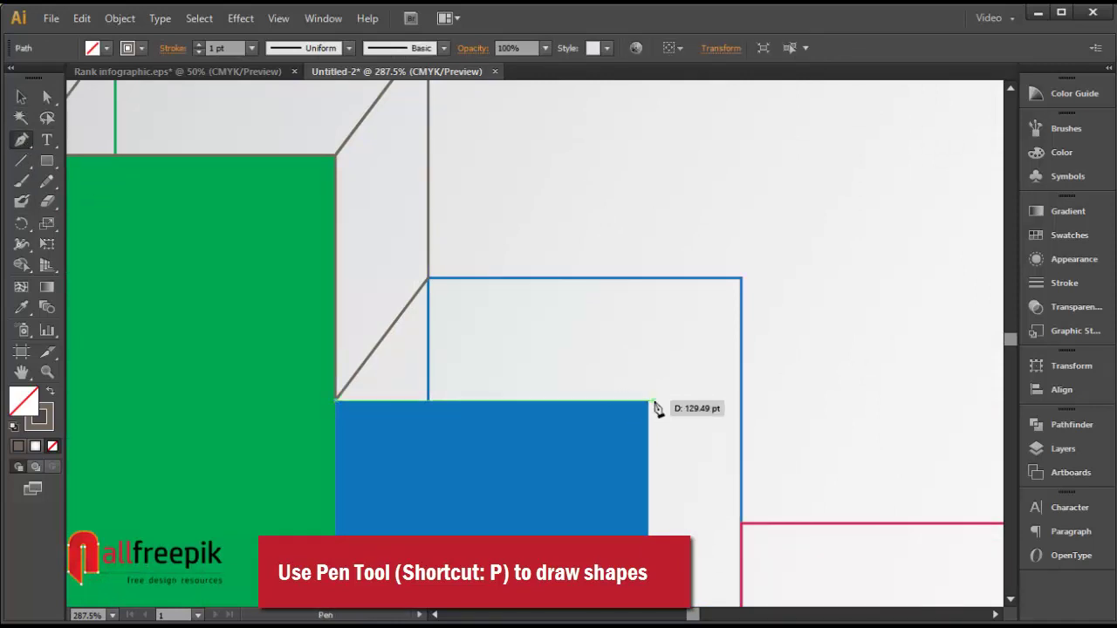
pyautogui.click(649, 401)
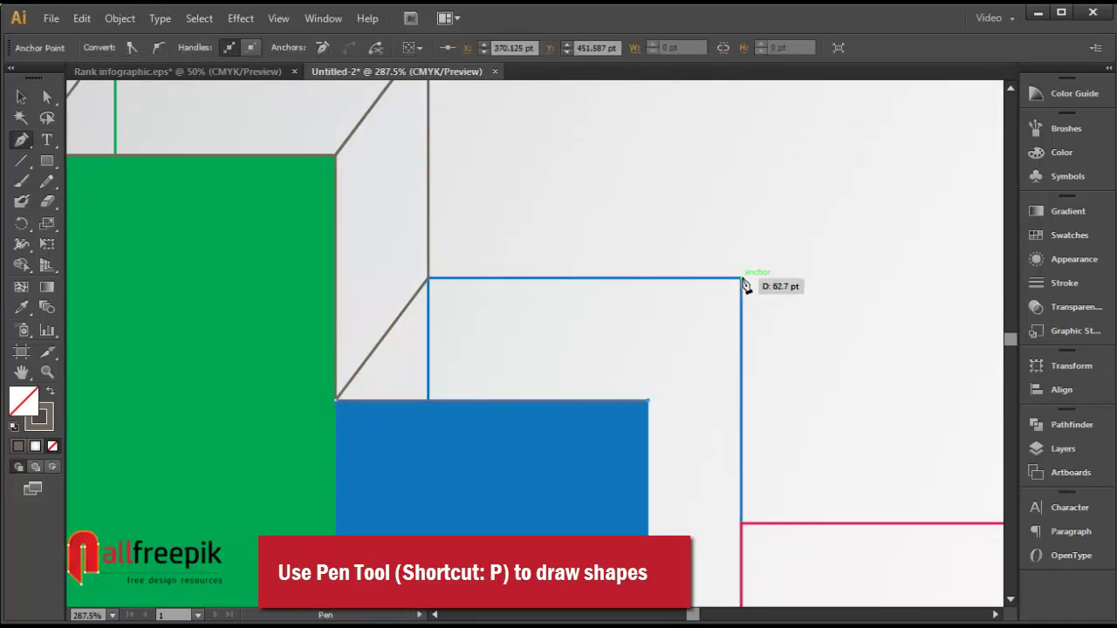
pyautogui.click(741, 278)
pyautogui.click(428, 279)
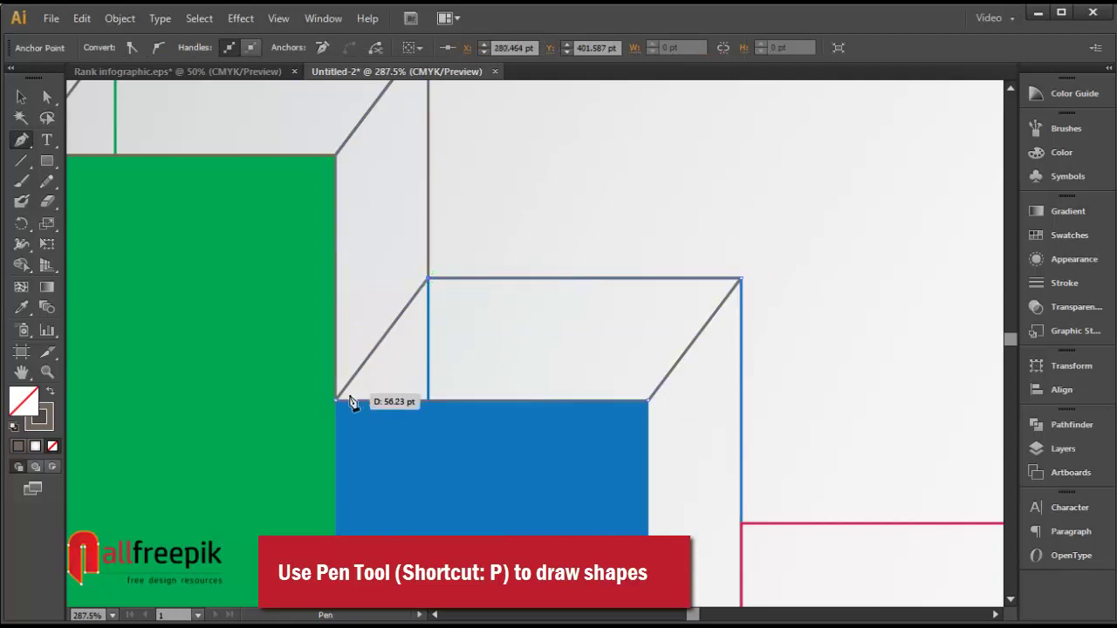
pyautogui.click(334, 401)
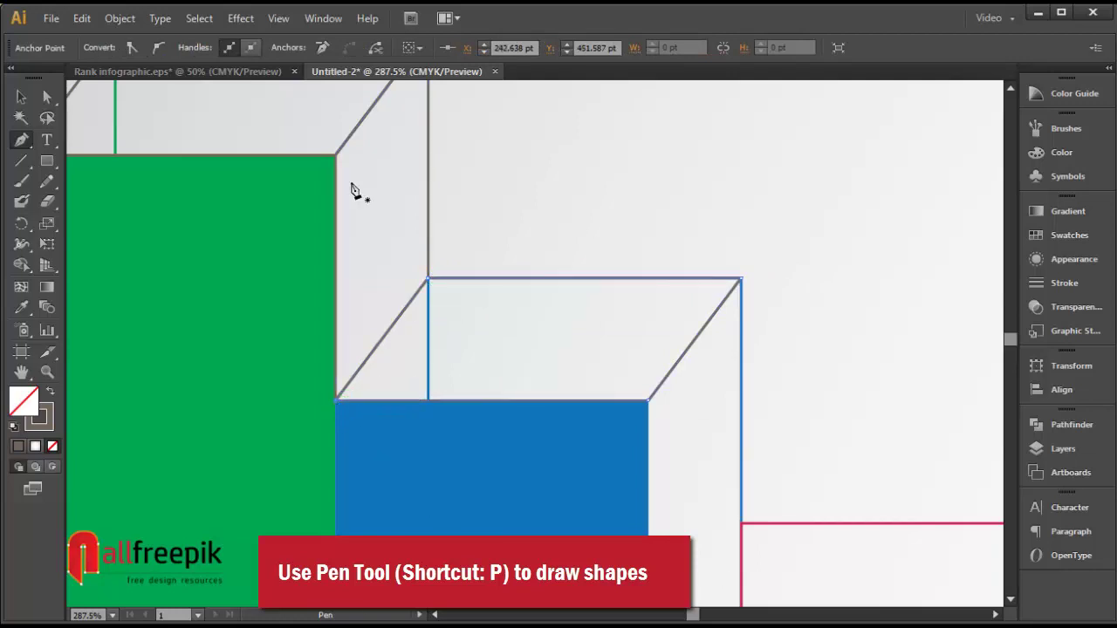
pyautogui.click(20, 96)
pyautogui.click(609, 162)
# Draw the blue bar's closed side face with the Pen tool, from its right edge to the outline's right edge, ending at the magenta bar's top.
pyautogui.press('space')
pyautogui.moveTo(785, 345); pyautogui.dragTo(668, 110)
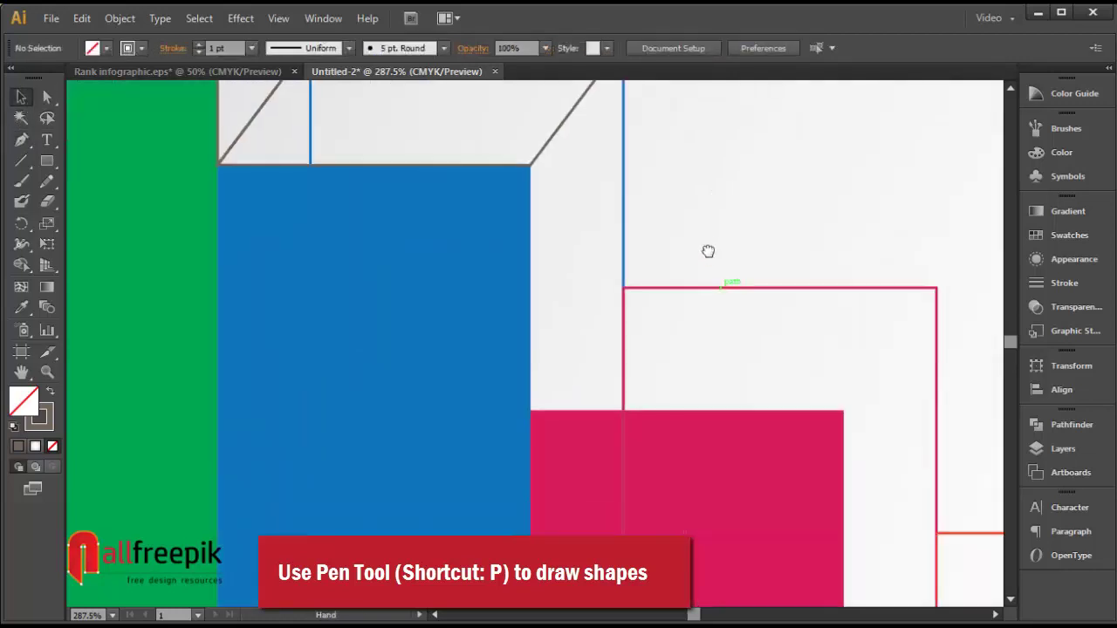
pyautogui.moveTo(709, 252); pyautogui.dragTo(709, 286)
pyautogui.click(22, 142)
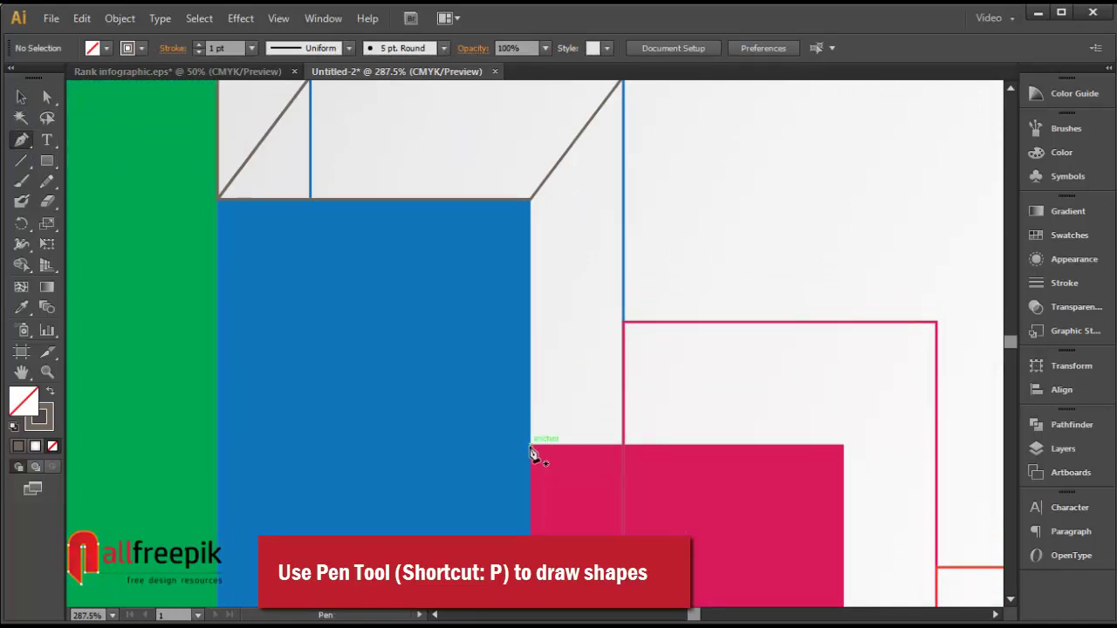
pyautogui.click(529, 450)
pyautogui.click(623, 322)
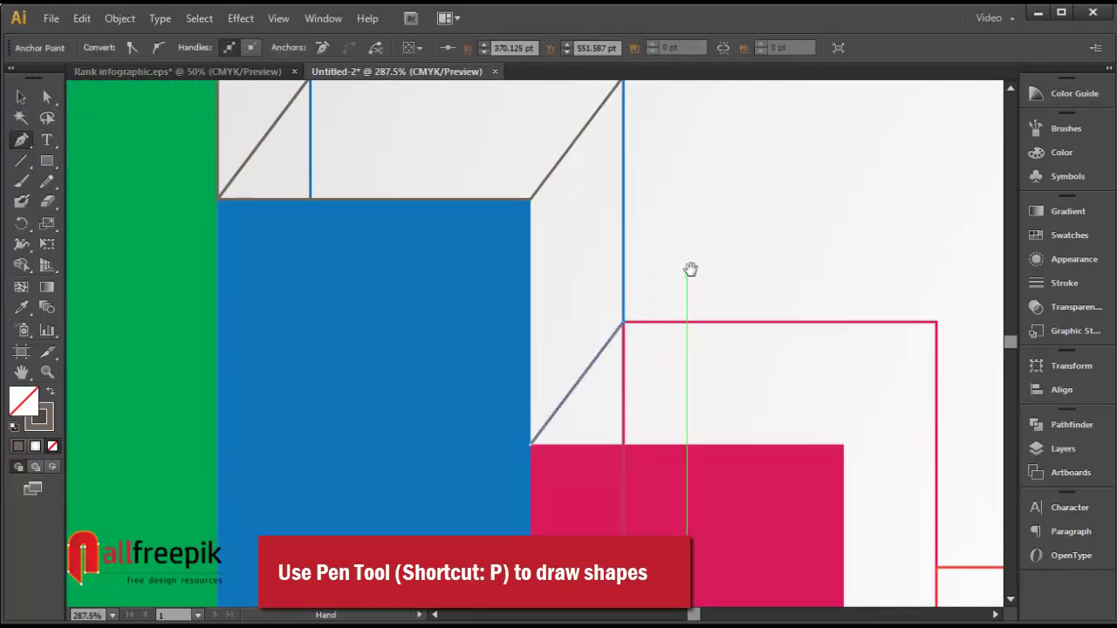
pyautogui.scroll(2, 690, 270)
pyautogui.click(623, 166)
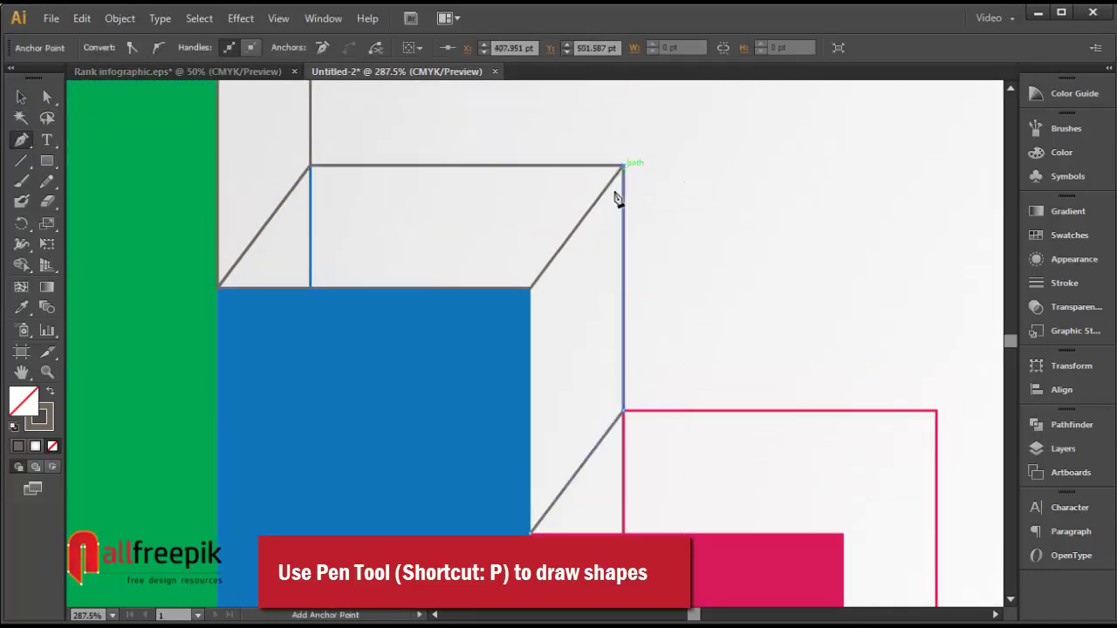
pyautogui.click(529, 288)
pyautogui.click(529, 533)
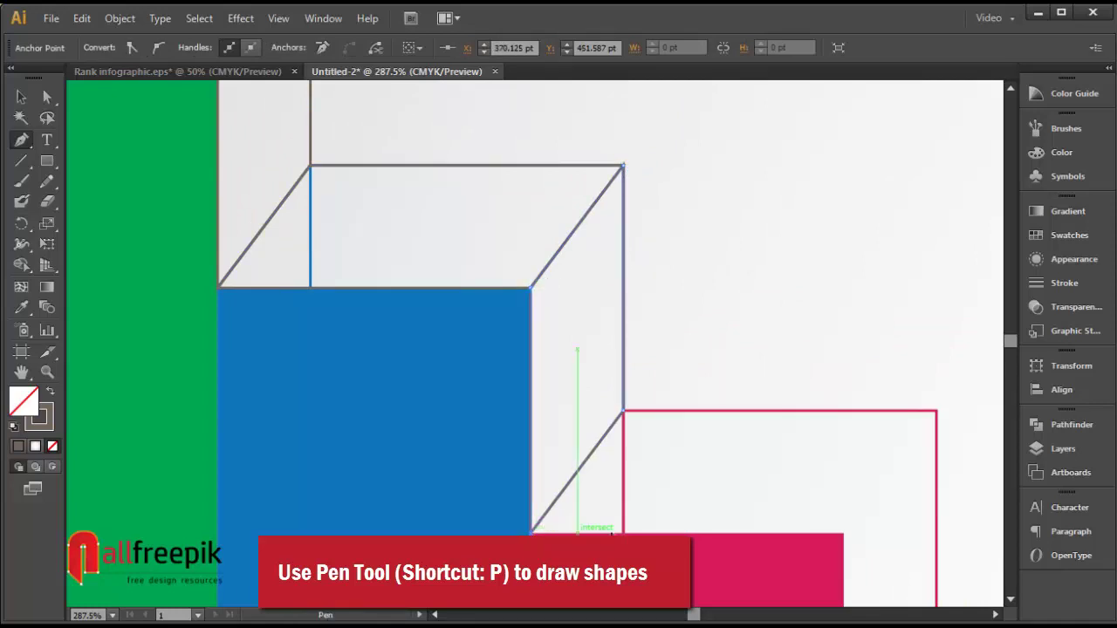
pyautogui.moveTo(740, 547); pyautogui.dragTo(527, 431)
pyautogui.click(21, 97)
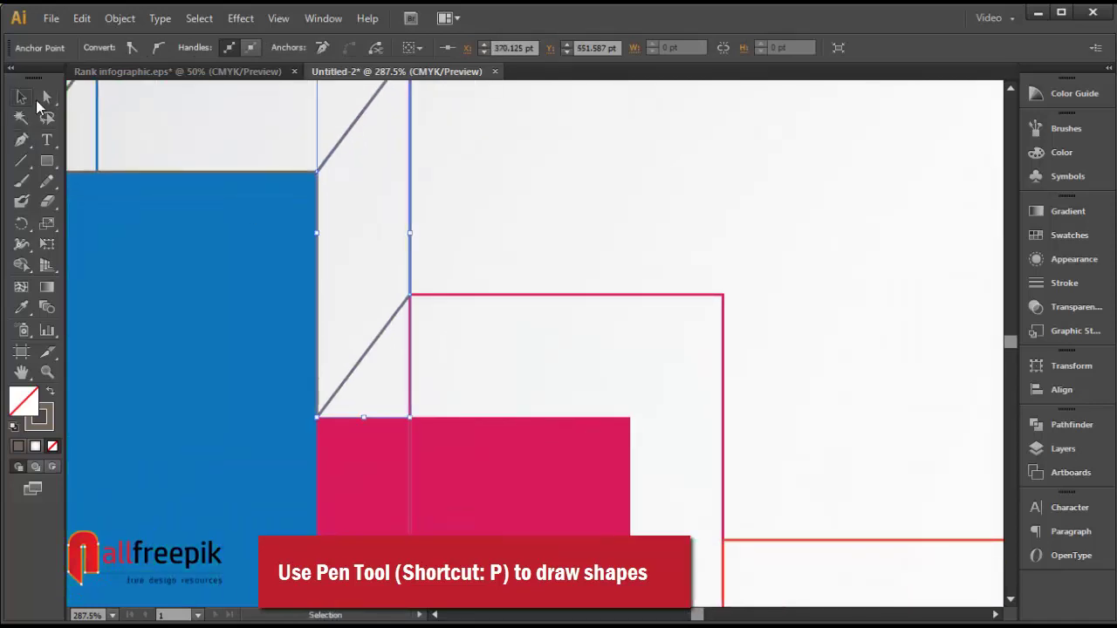
pyautogui.hotkey('ctrl', 'shift', 'a')
# Draw a closed Pen tool parallelogram for the magenta bar's top face, joining its upper corners to the magenta outline's upper corners.
pyautogui.click(23, 140)
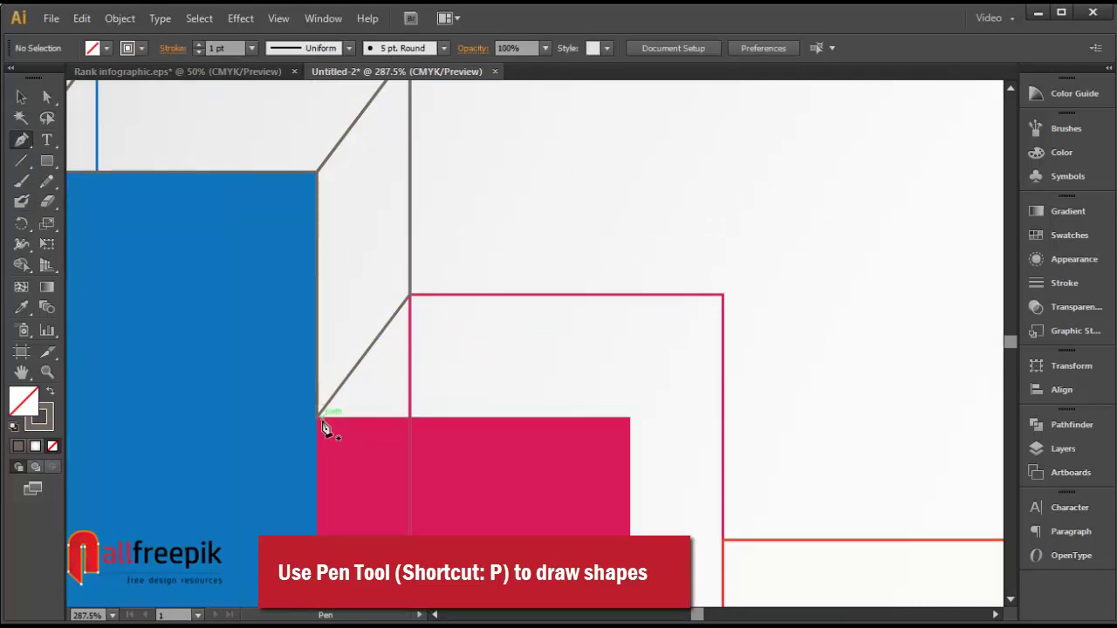
pyautogui.click(630, 418)
pyautogui.click(723, 297)
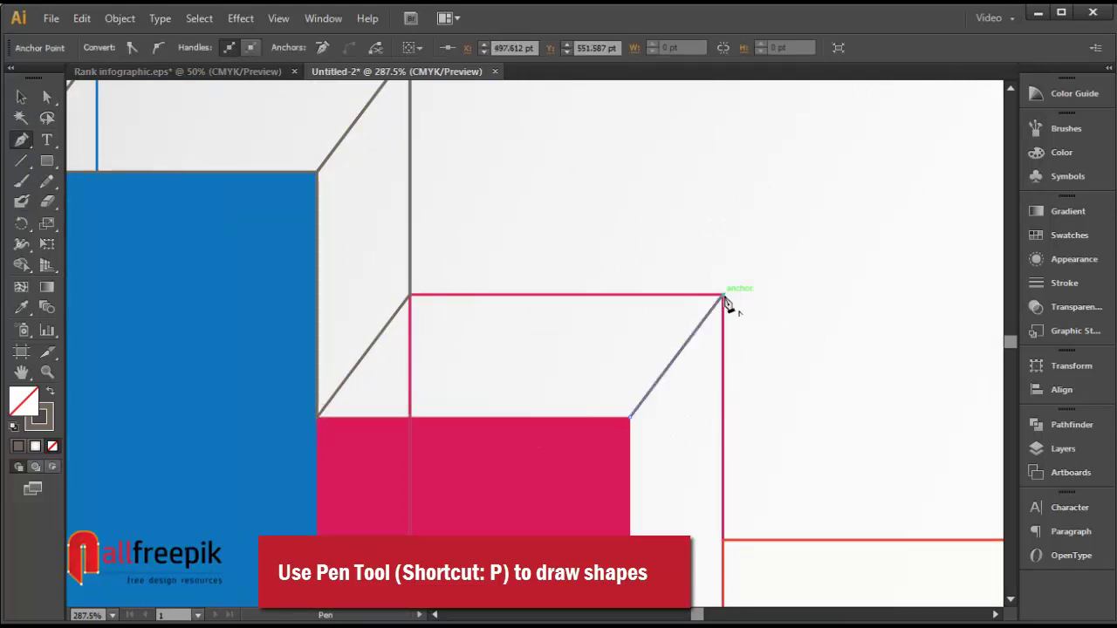
pyautogui.click(411, 297)
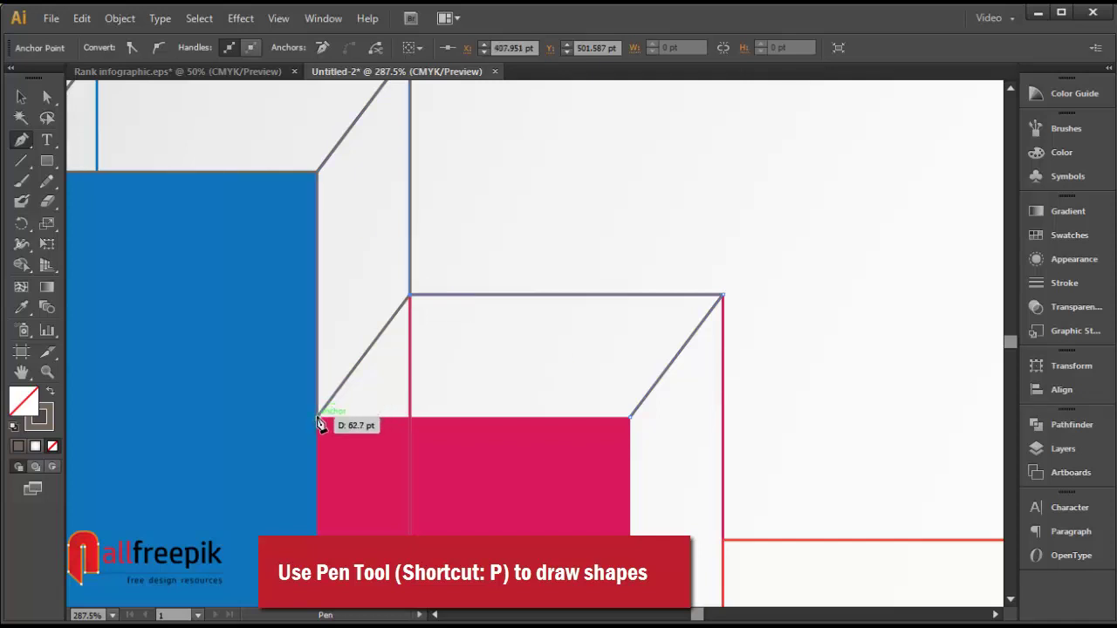
pyautogui.click(318, 419)
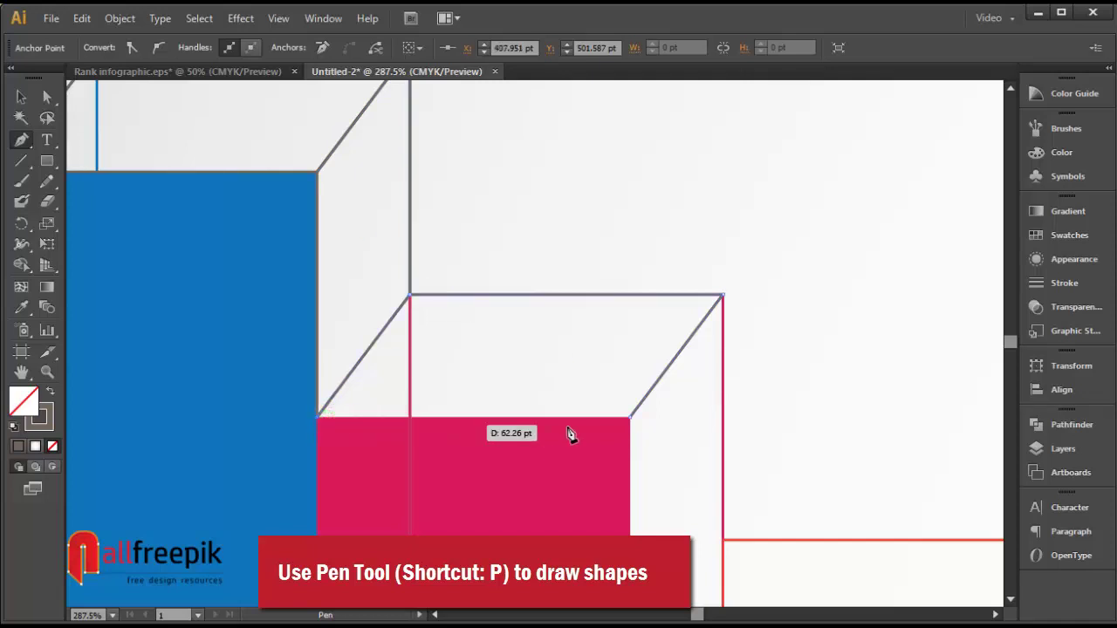
pyautogui.click(632, 419)
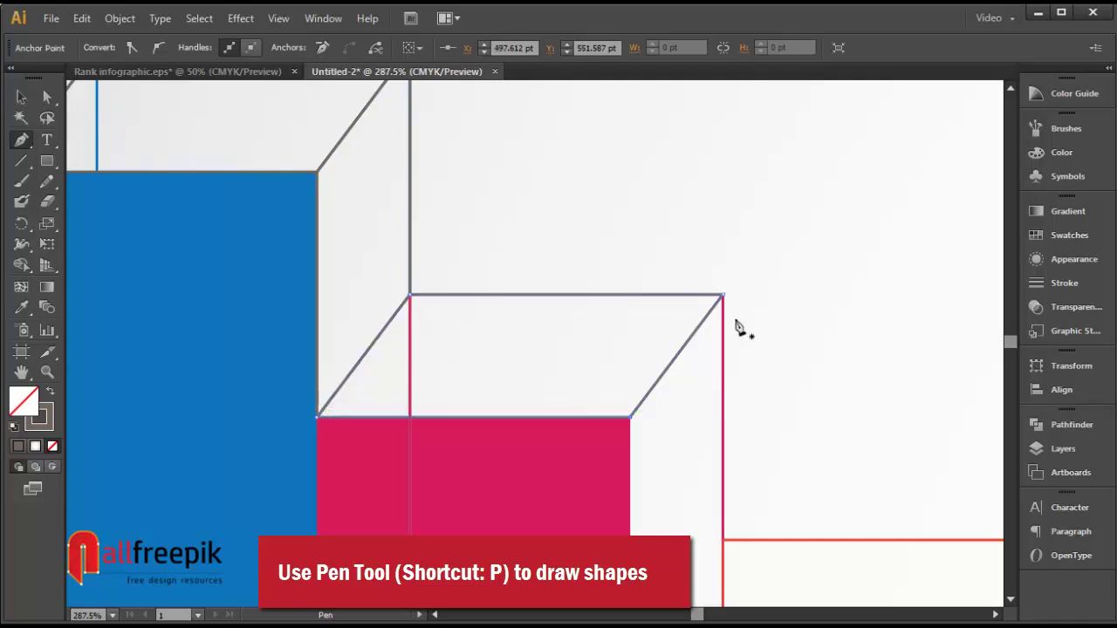
pyautogui.moveTo(802, 352); pyautogui.dragTo(658, 242)
pyautogui.click(21, 97)
pyautogui.click(685, 244)
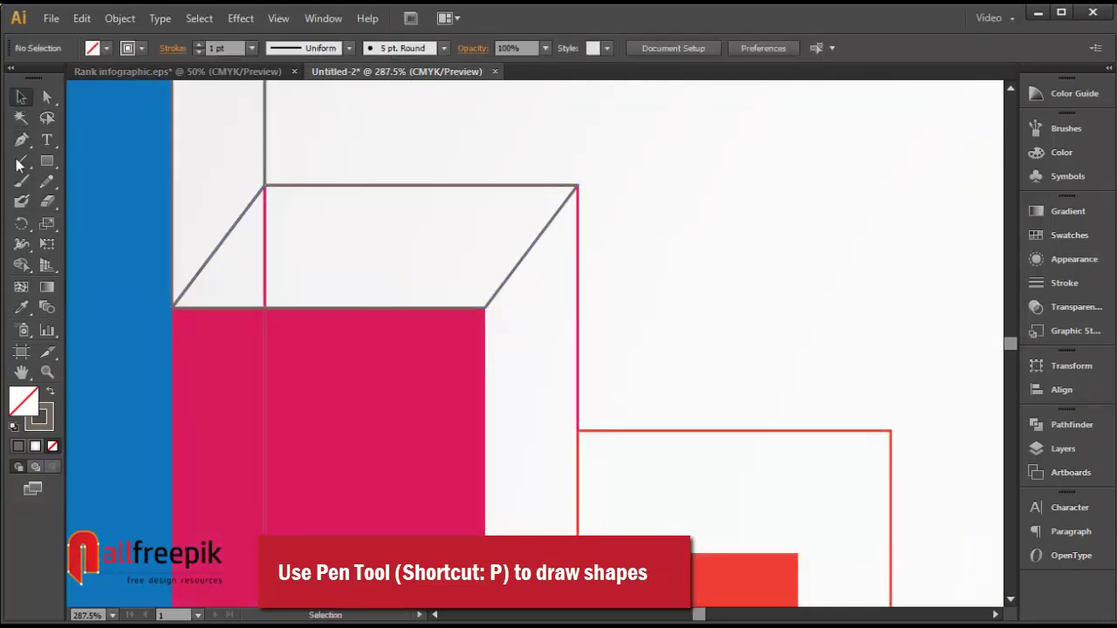
# Draw the magenta bar's closed side face with the Pen tool, from its right edge to the outline's right edge, ending at the red bar's top.
pyautogui.click(21, 139)
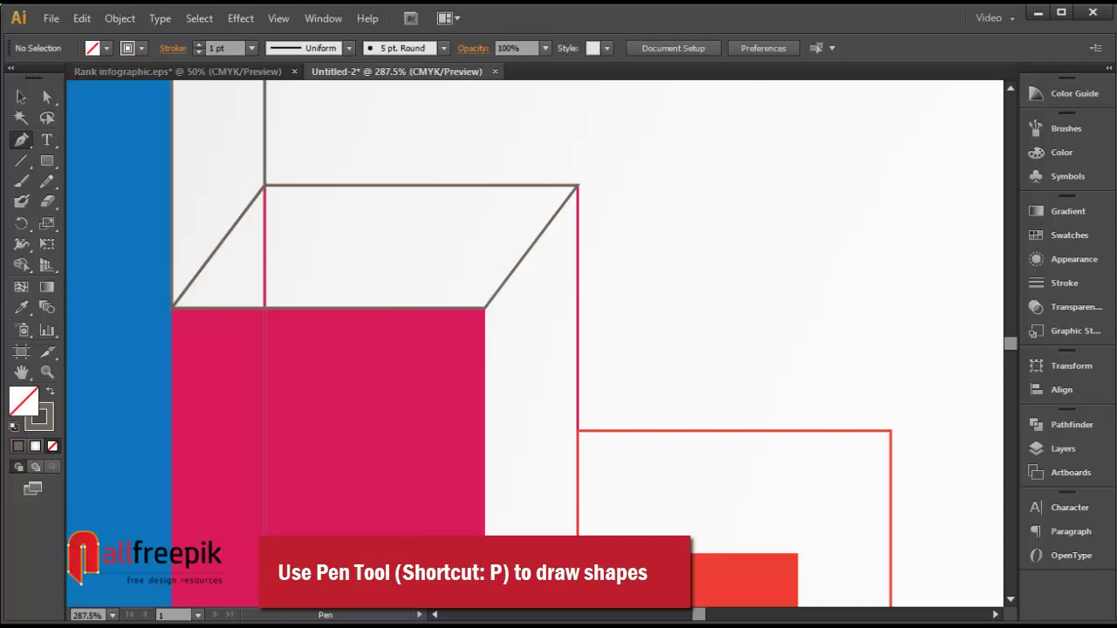
pyautogui.click(486, 553)
pyautogui.click(578, 431)
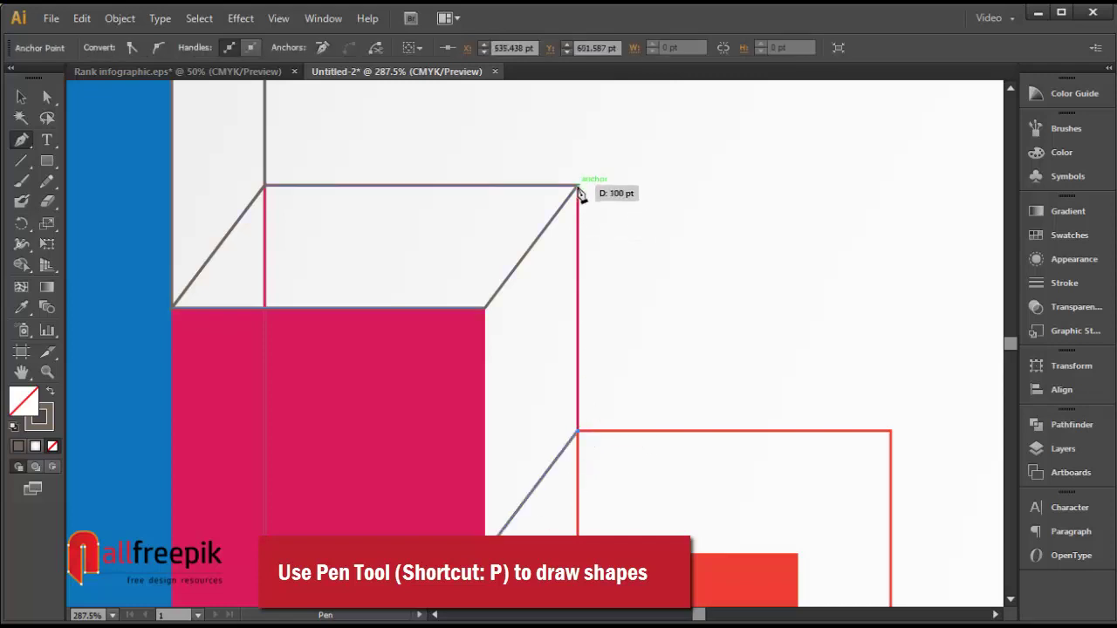
pyautogui.click(578, 186)
pyautogui.click(485, 307)
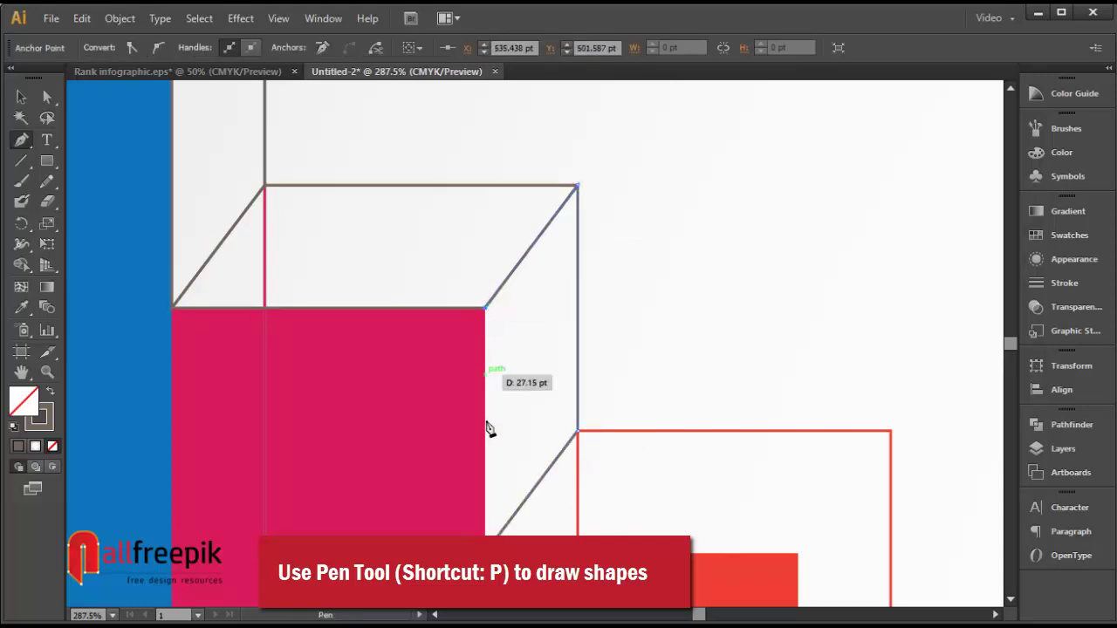
pyautogui.click(485, 551)
pyautogui.click(485, 552)
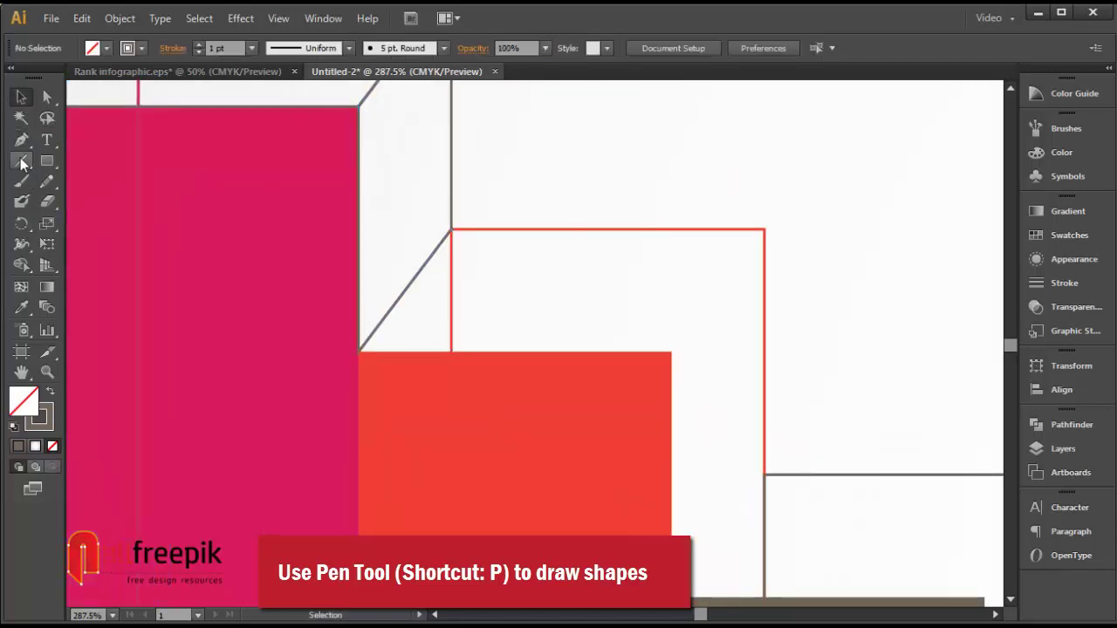
# Draw a closed Pen tool parallelogram for the red bar's top face, joining its upper corners to the red outline's upper corners.
pyautogui.click(21, 140)
pyautogui.moveTo(707, 353); pyautogui.dragTo(649, 402)
pyautogui.click(611, 400)
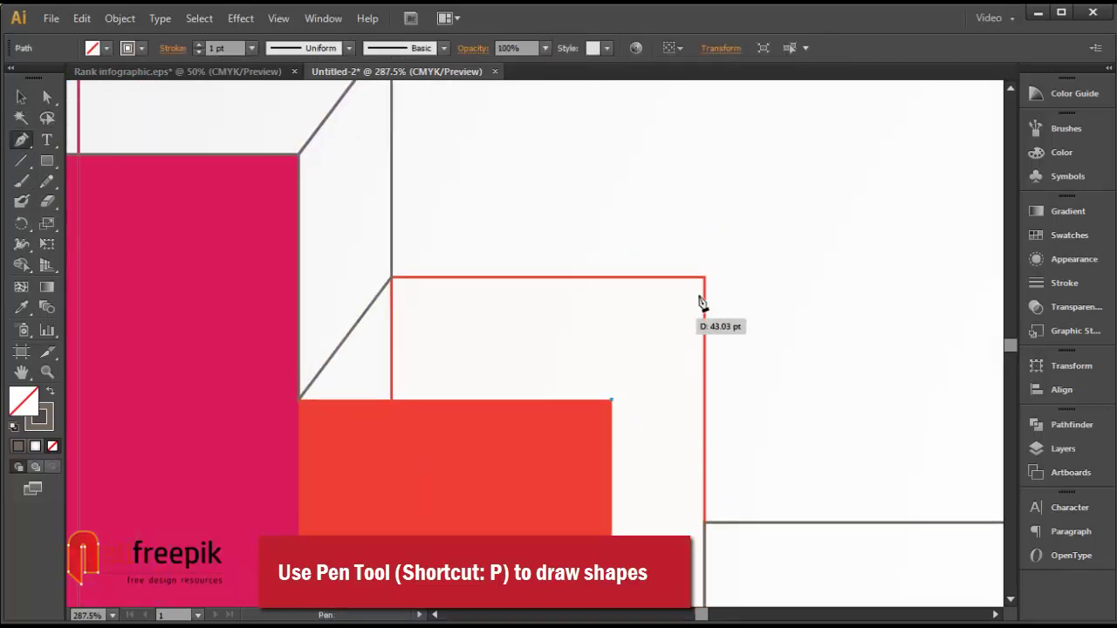
pyautogui.click(704, 278)
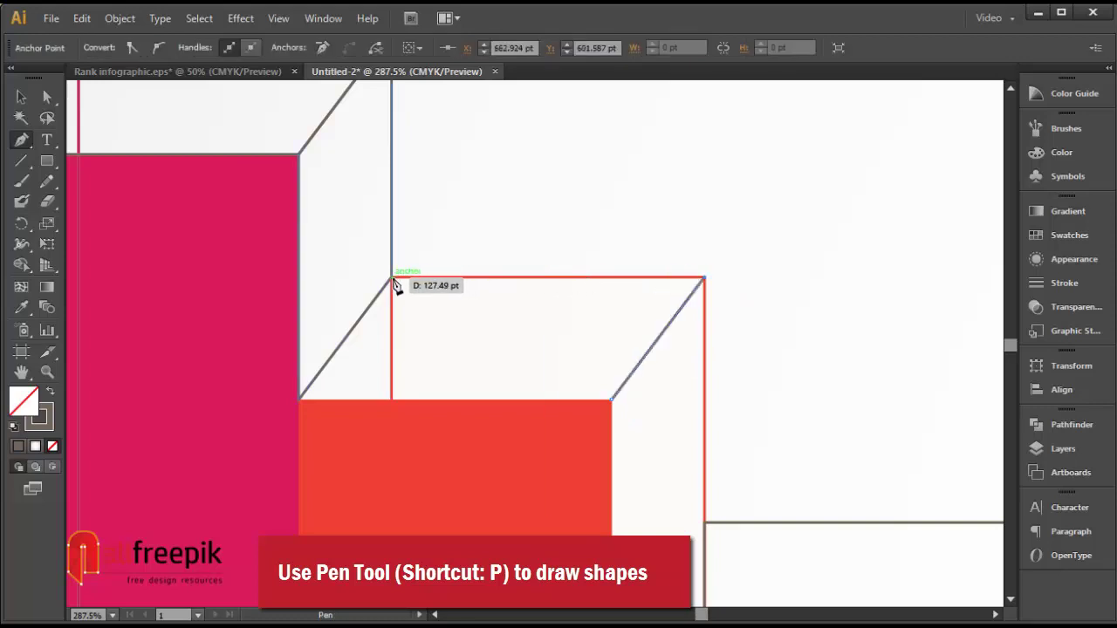
pyautogui.click(391, 279)
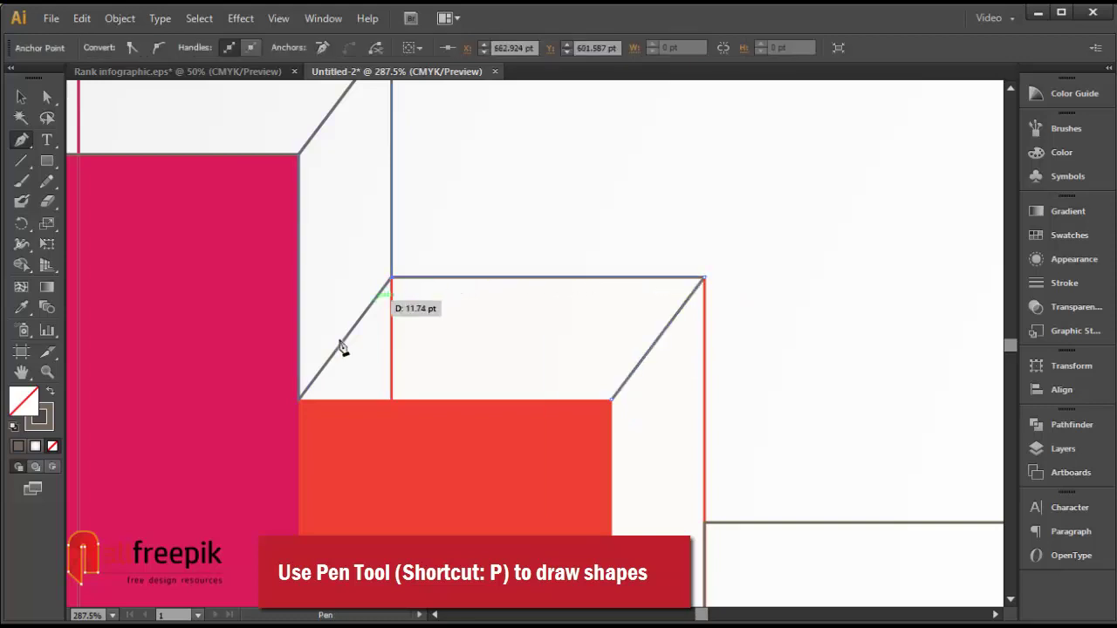
pyautogui.click(299, 400)
pyautogui.click(612, 401)
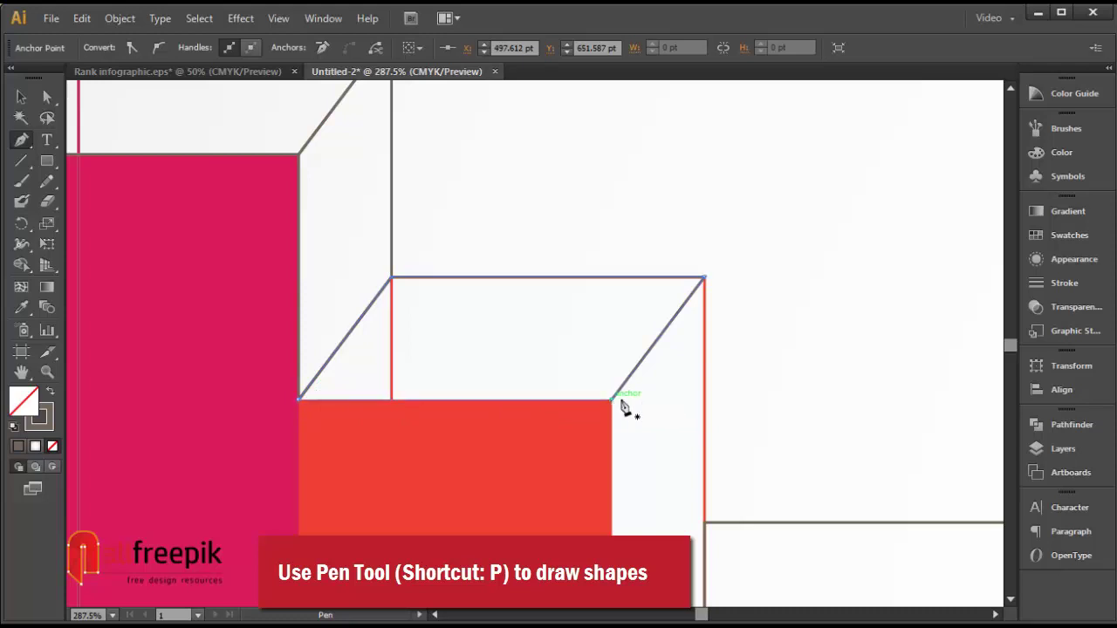
# Draw the red bar's closed side face with the Pen tool, from its right edge to the outline's right edge, ending at the brown bar's top.
pyautogui.moveTo(726, 377); pyautogui.dragTo(562, 274)
pyautogui.click(693, 301)
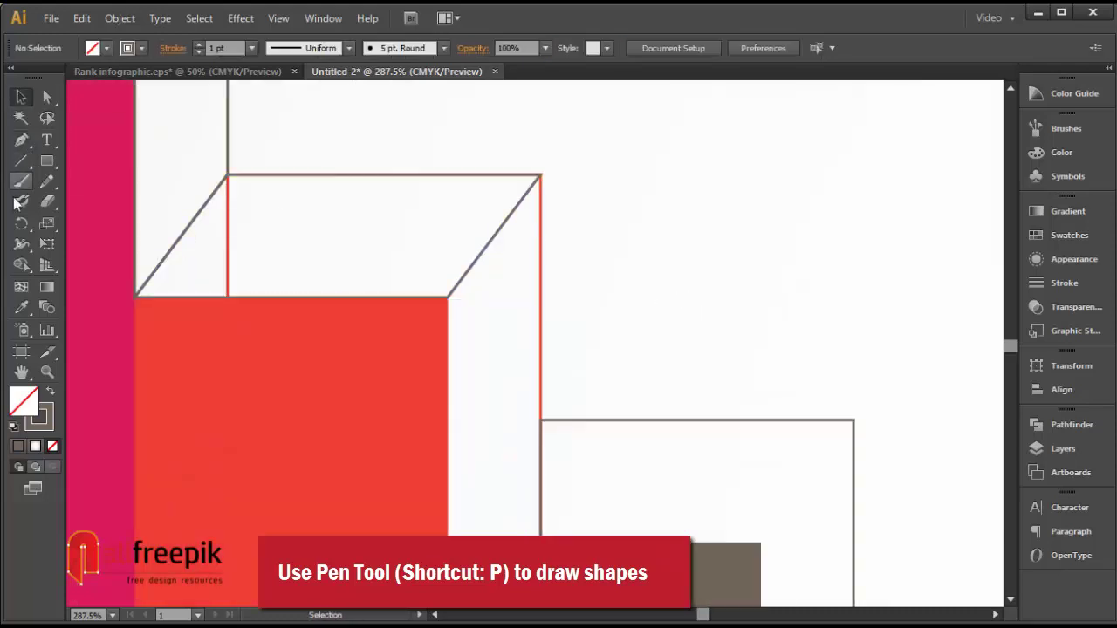
pyautogui.click(24, 144)
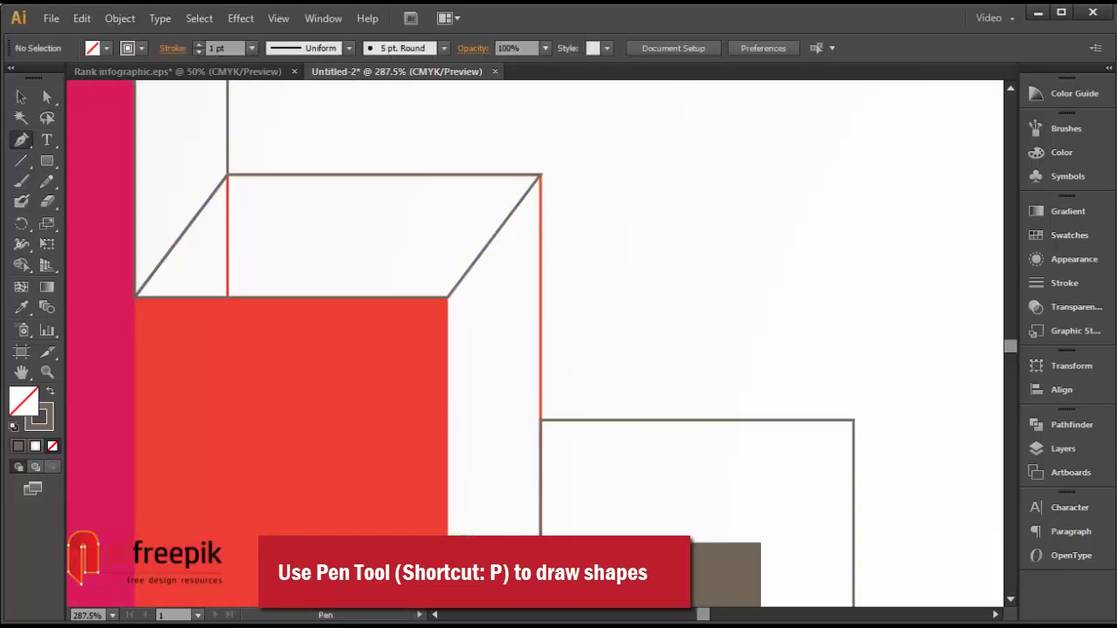
pyautogui.click(448, 542)
pyautogui.click(541, 421)
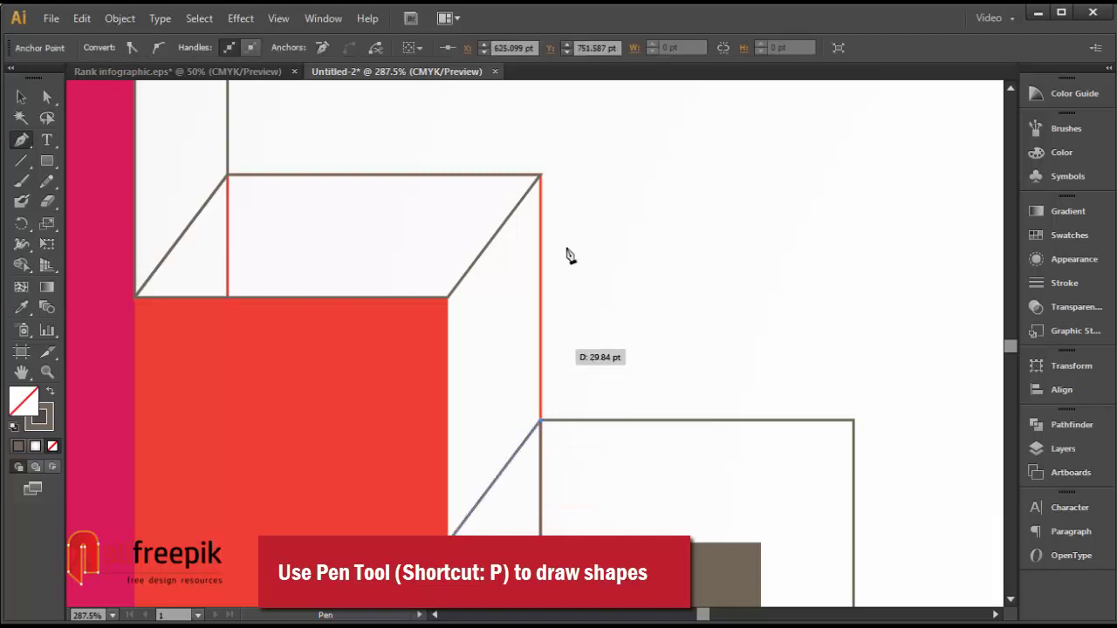
pyautogui.click(541, 176)
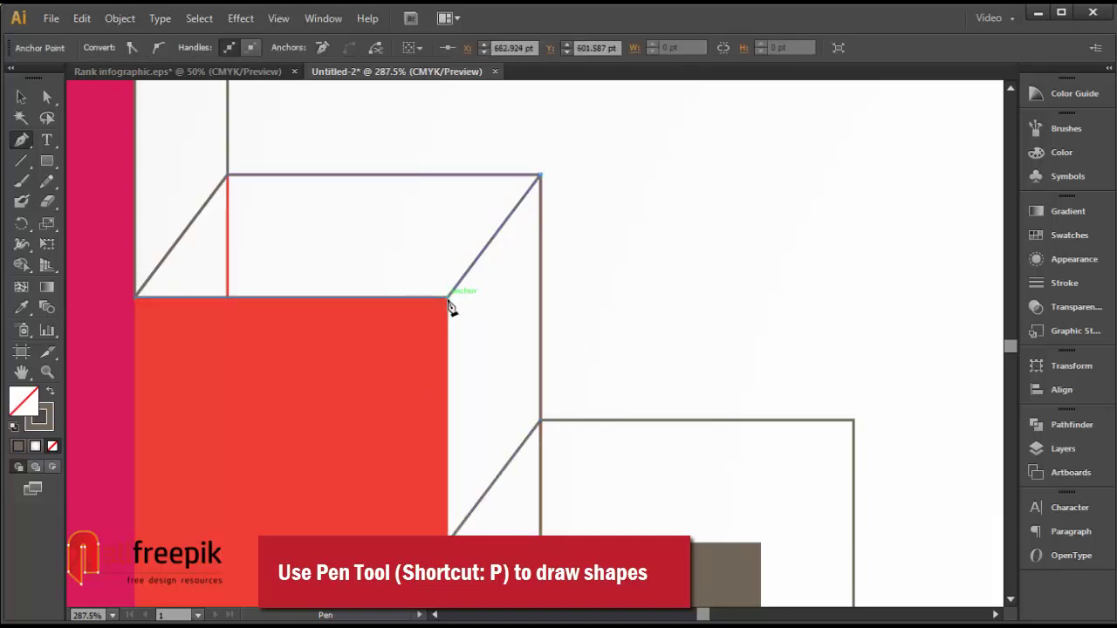
pyautogui.click(448, 542)
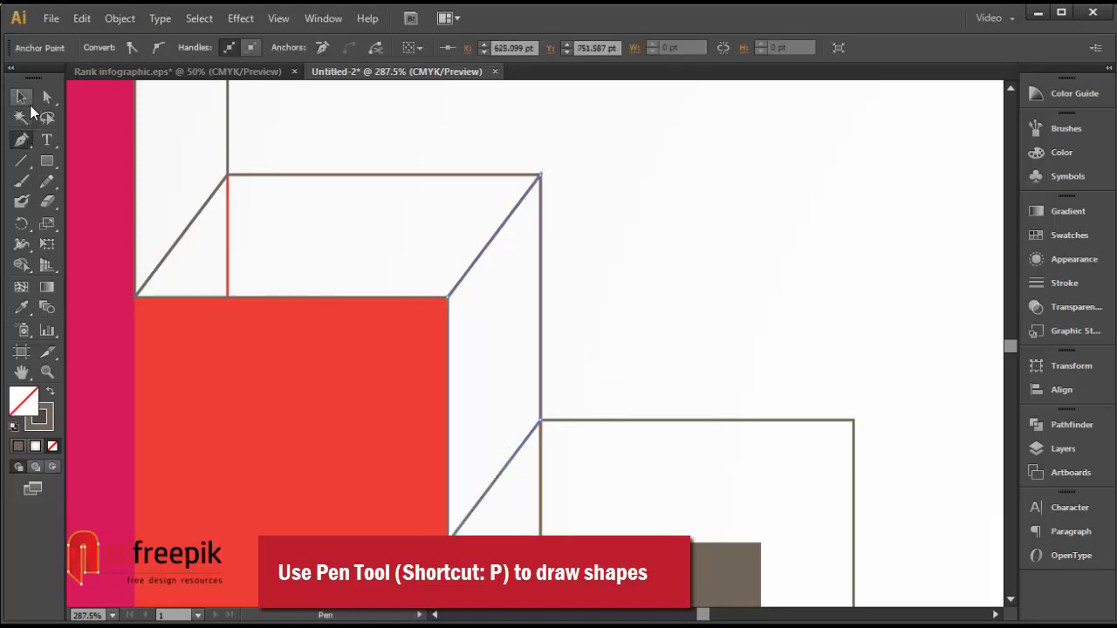
pyautogui.click(28, 103)
# Draw a closed Pen tool parallelogram for the brown bar's top face, joining its upper corners to the brown outline's upper corners.
pyautogui.moveTo(799, 317); pyautogui.dragTo(647, 227)
pyautogui.click(623, 239)
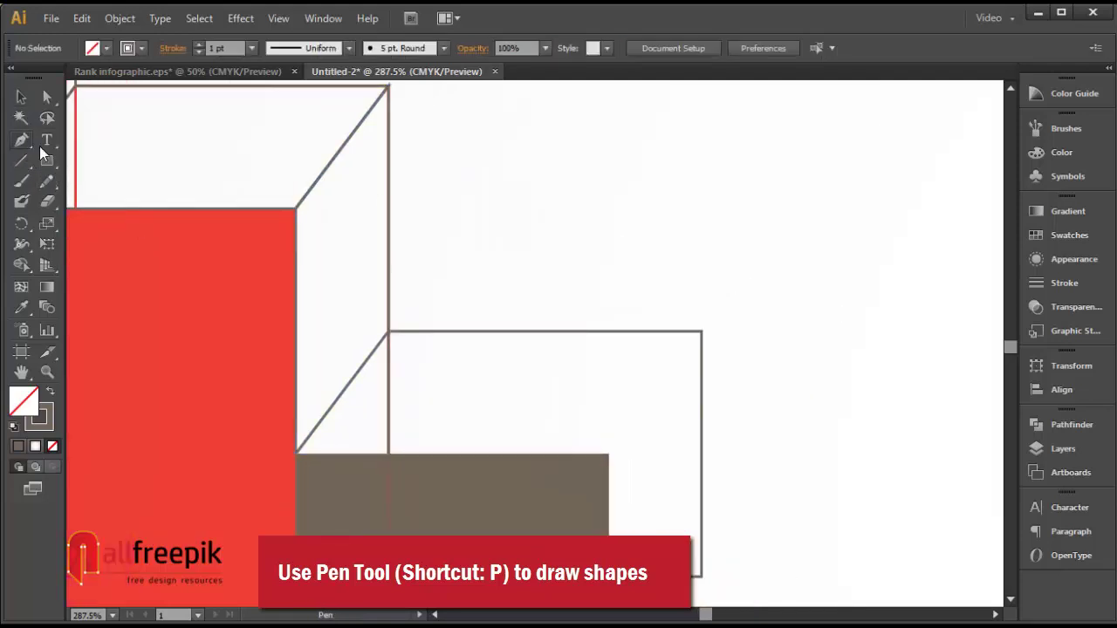
pyautogui.click(608, 454)
pyautogui.click(700, 331)
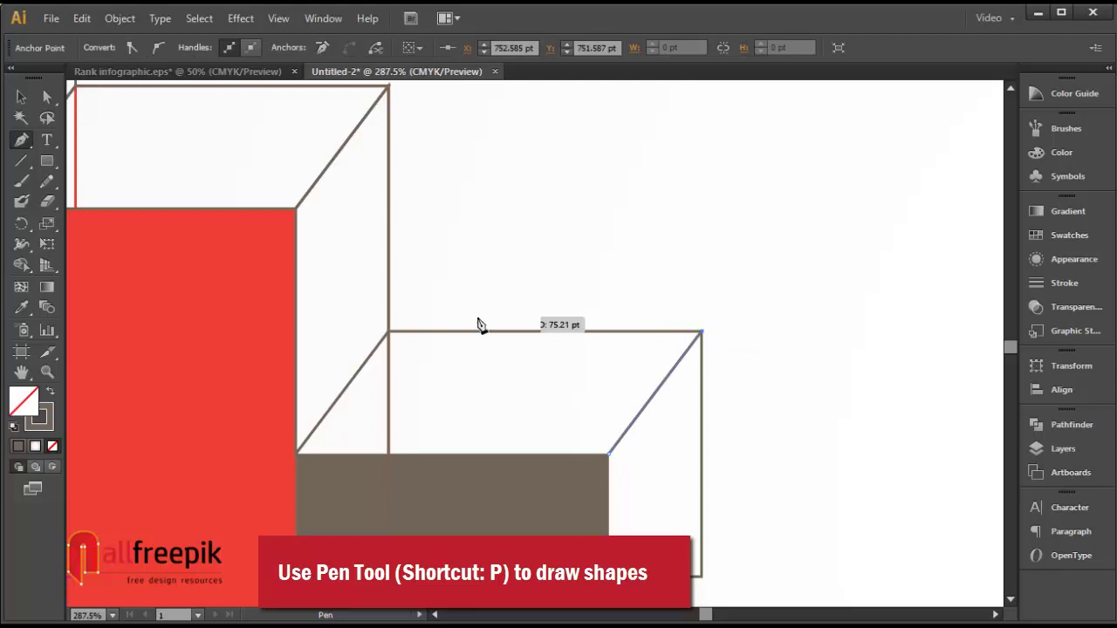
pyautogui.click(389, 332)
pyautogui.click(297, 454)
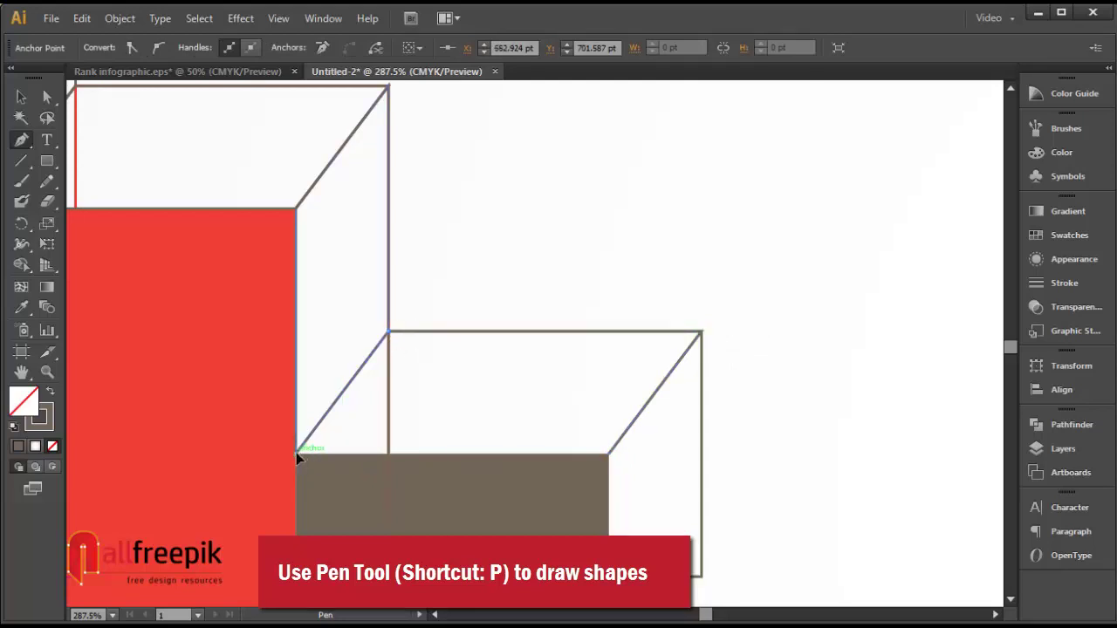
pyautogui.click(608, 453)
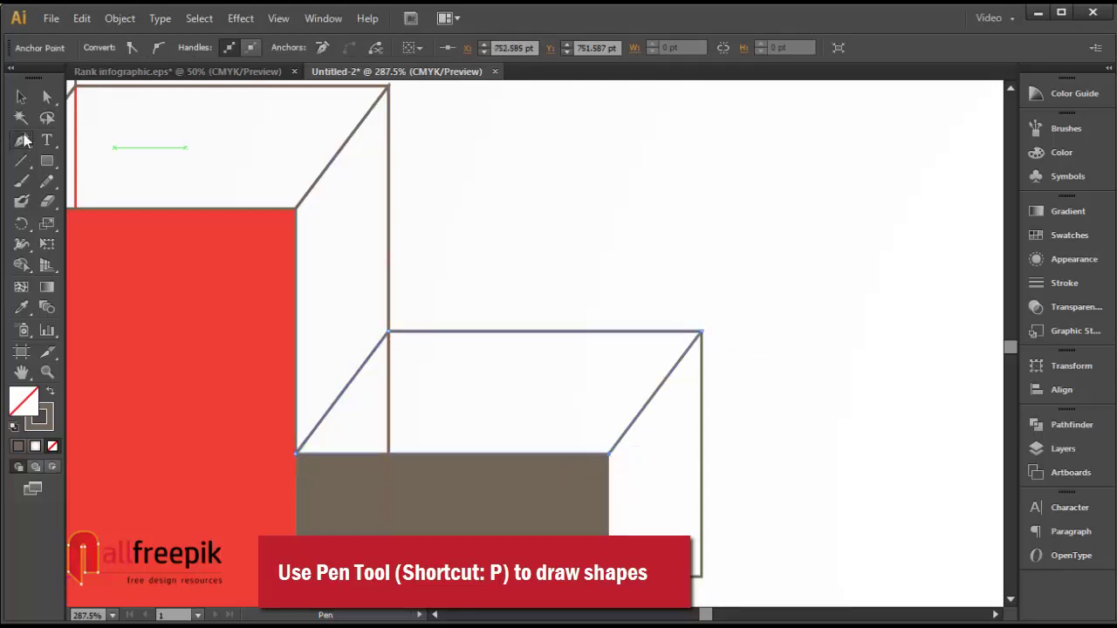
pyautogui.click(23, 98)
# Draw the brown bar's closed side face with the Pen tool, joining its full right edge to the outline's right edge.
pyautogui.press('space')
pyautogui.moveTo(790, 434); pyautogui.dragTo(725, 304)
pyautogui.click(804, 413)
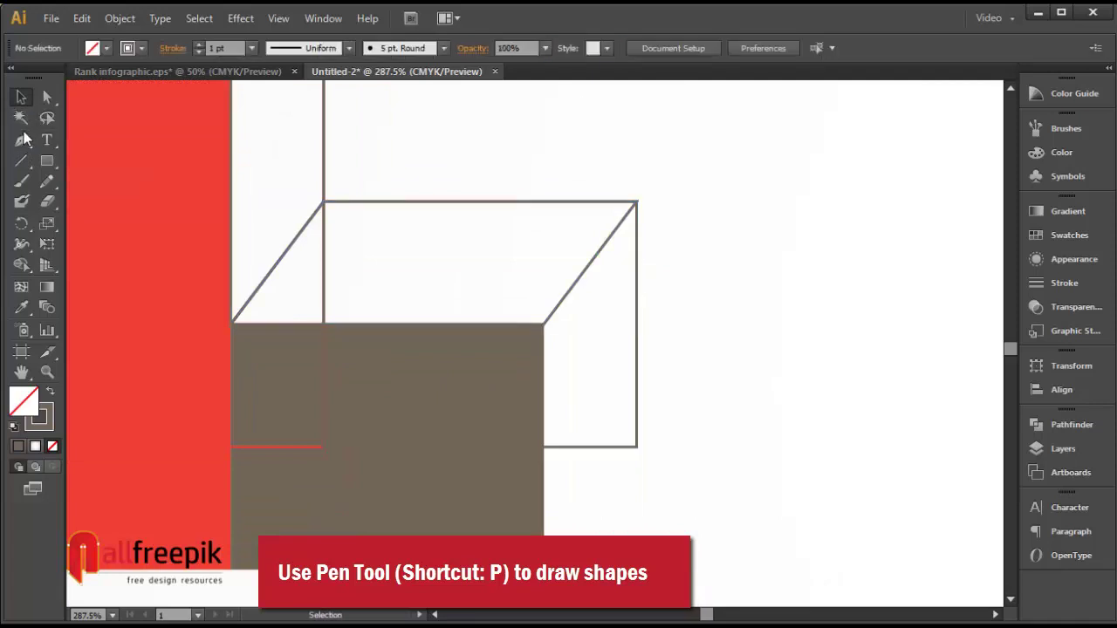
pyautogui.click(23, 140)
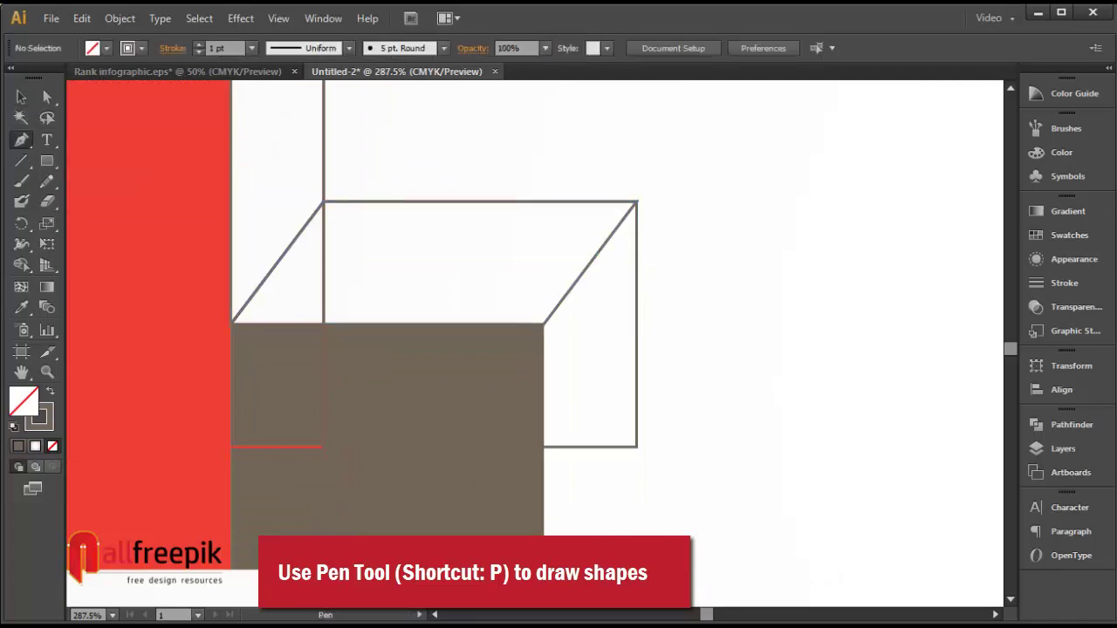
pyautogui.click(637, 447)
pyautogui.click(636, 202)
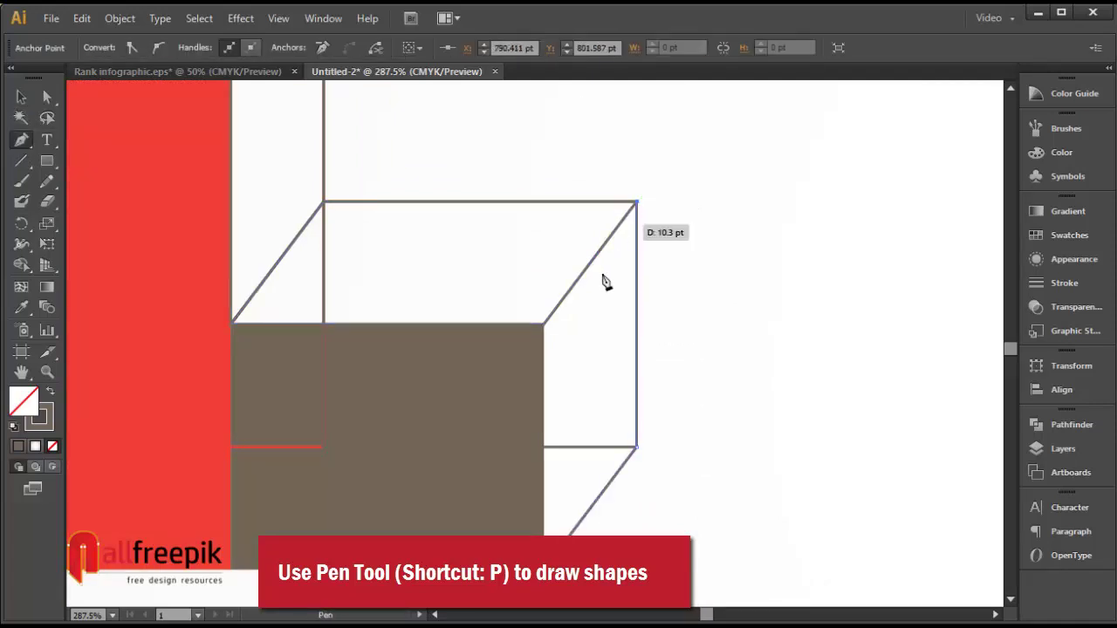
pyautogui.click(543, 323)
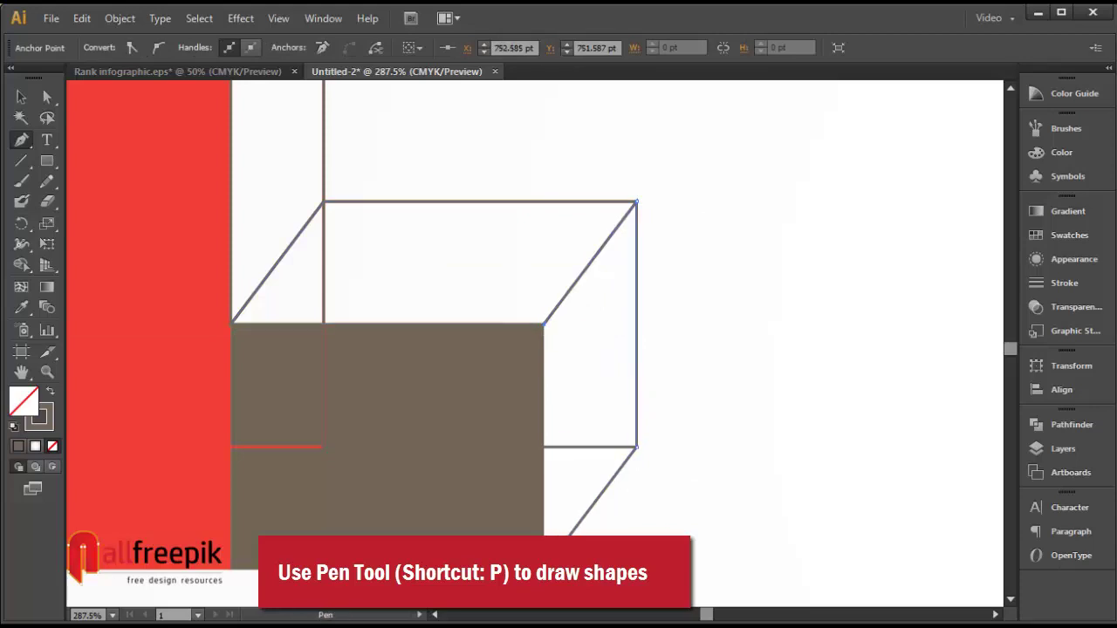
pyautogui.click(23, 101)
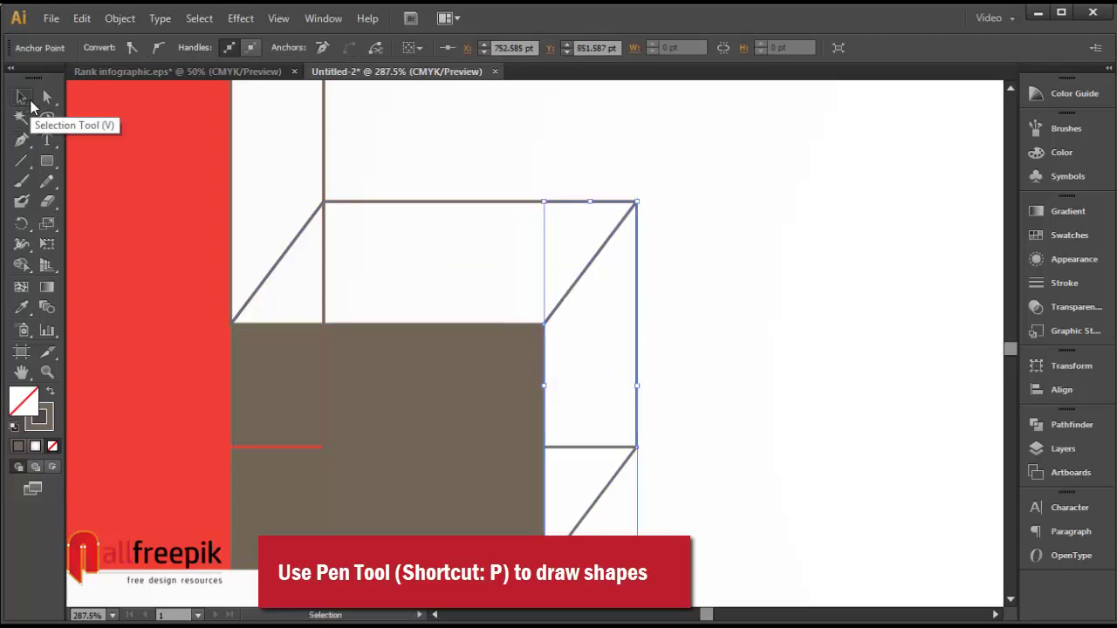
# Draw a closed Pen tool triangle on the blue bar's top face, from its front-left corner to about 28 pt of the back edge's left end.
pyautogui.hotkey('ctrl', '-')
pyautogui.hotkey('ctrl', '-')
pyautogui.hotkey('ctrl', '-')
pyautogui.hotkey('ctrl', '-')
pyautogui.moveTo(456, 314); pyautogui.dragTo(498, 403)
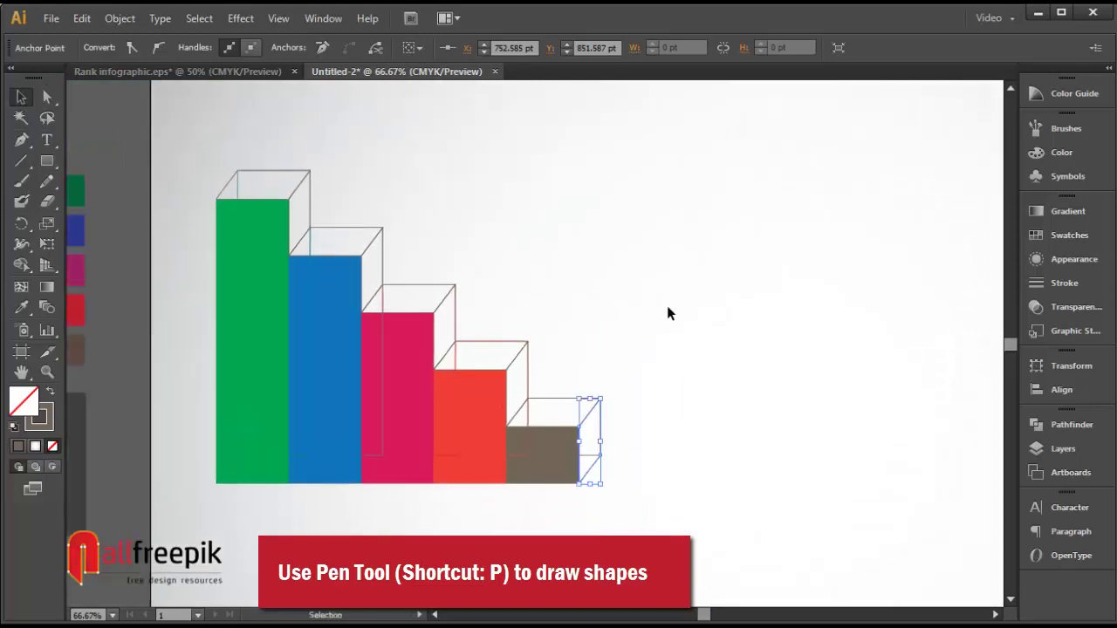
pyautogui.click(667, 307)
pyautogui.moveTo(194, 131); pyautogui.dragTo(530, 348)
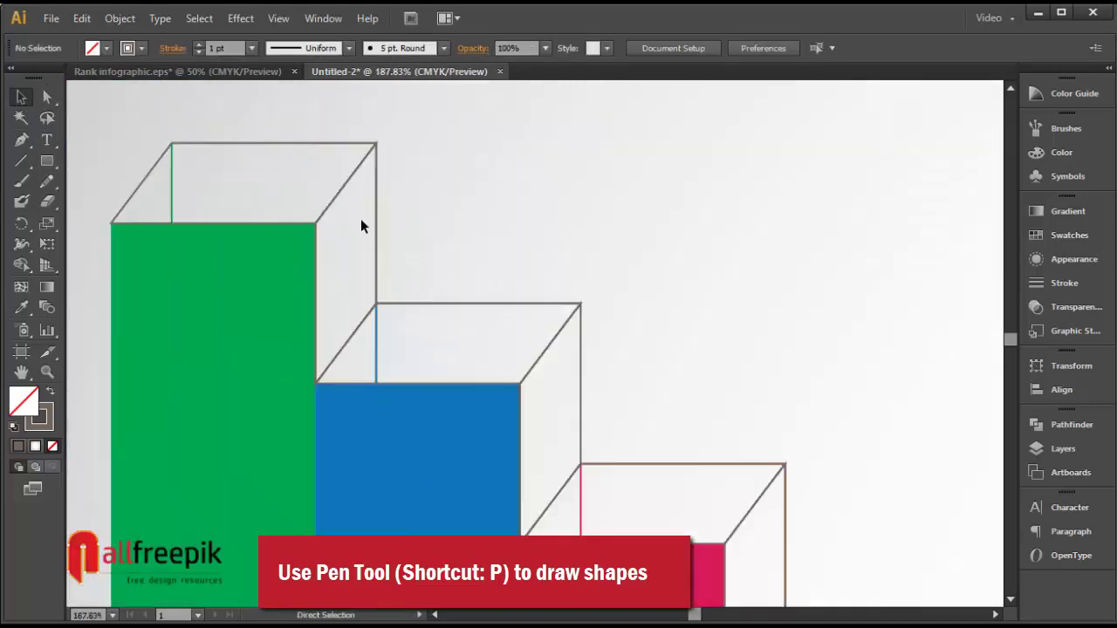
pyautogui.click(23, 145)
pyautogui.click(316, 385)
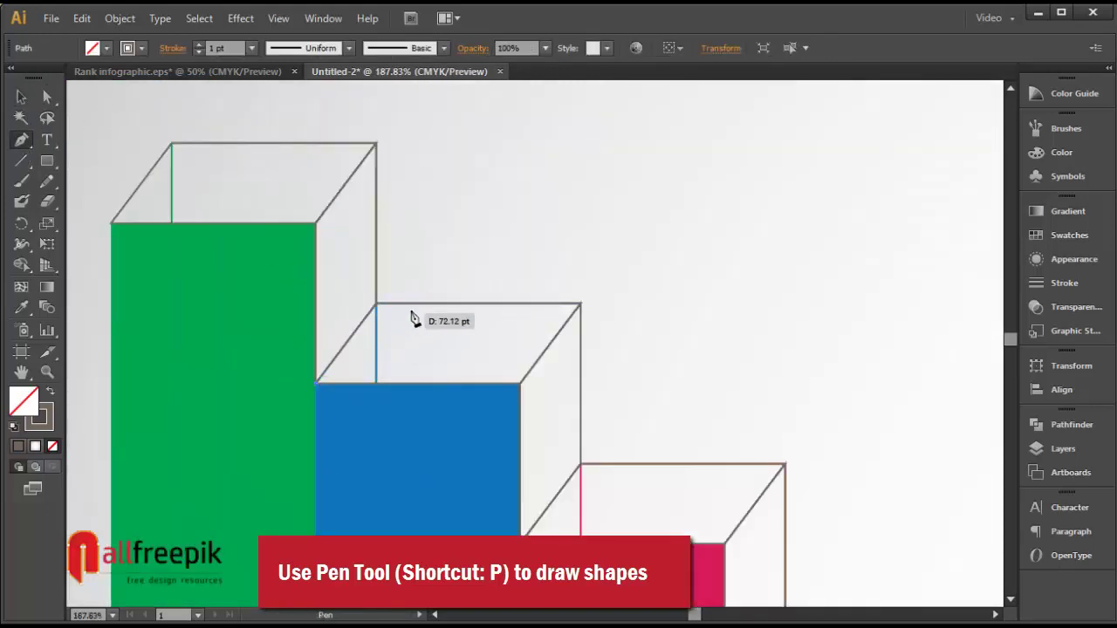
pyautogui.click(423, 306)
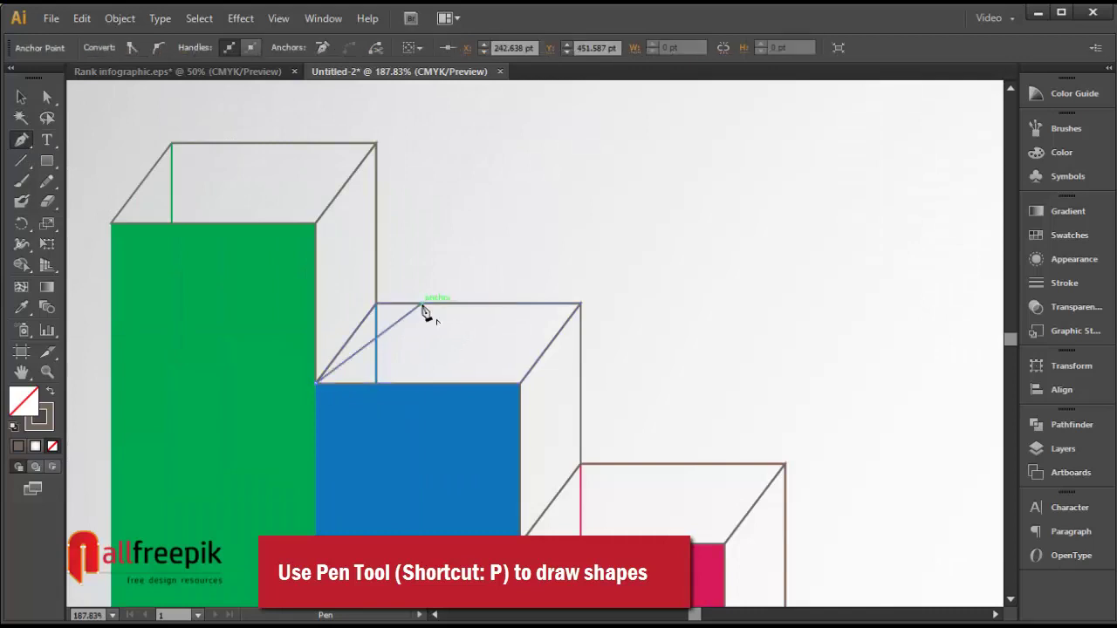
pyautogui.click(376, 305)
pyautogui.click(31, 98)
pyautogui.click(656, 208)
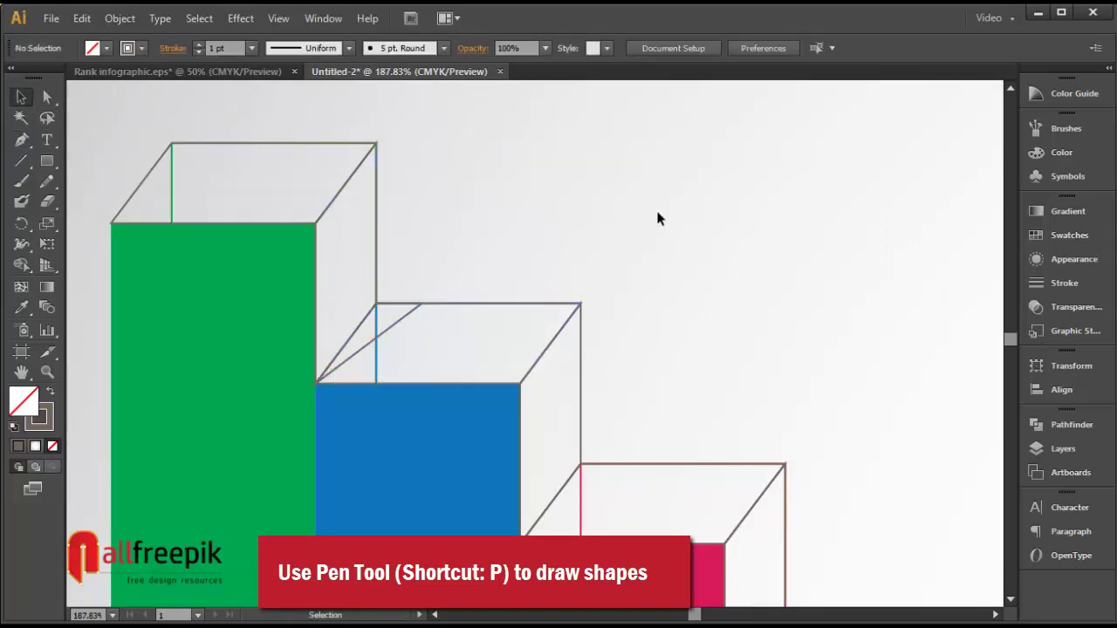
# Fill the green bar's top face with the light green swatch using the Eyedropper.
pyautogui.click(347, 152)
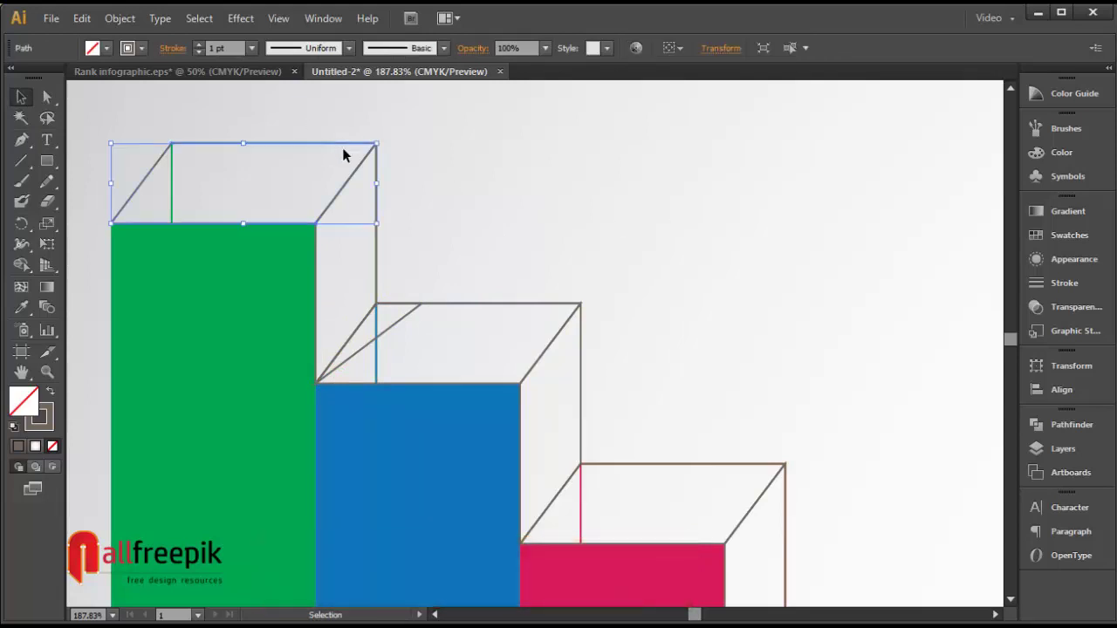
pyautogui.hotkey('ctrl', '-')
pyautogui.hotkey('ctrl', '-')
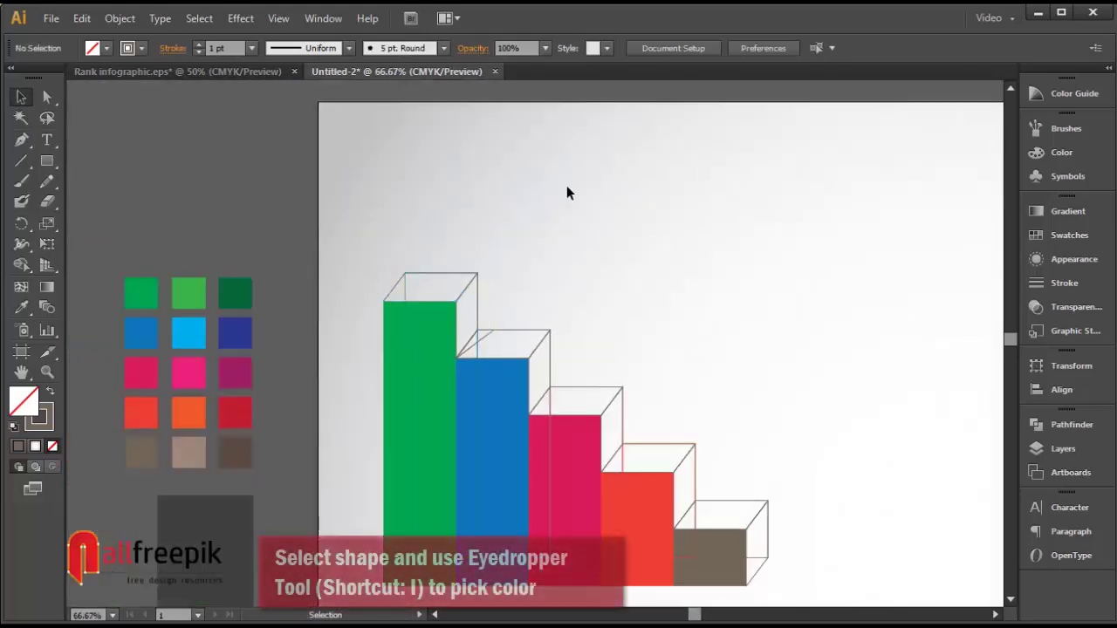
pyautogui.click(21, 307)
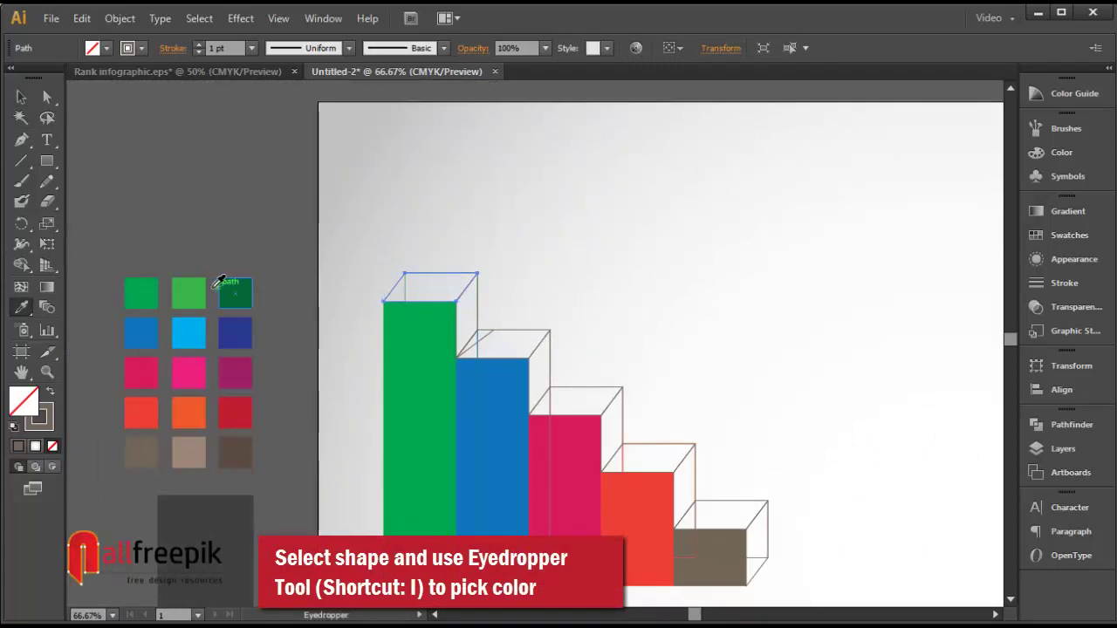
pyautogui.click(194, 291)
pyautogui.click(21, 98)
pyautogui.click(477, 199)
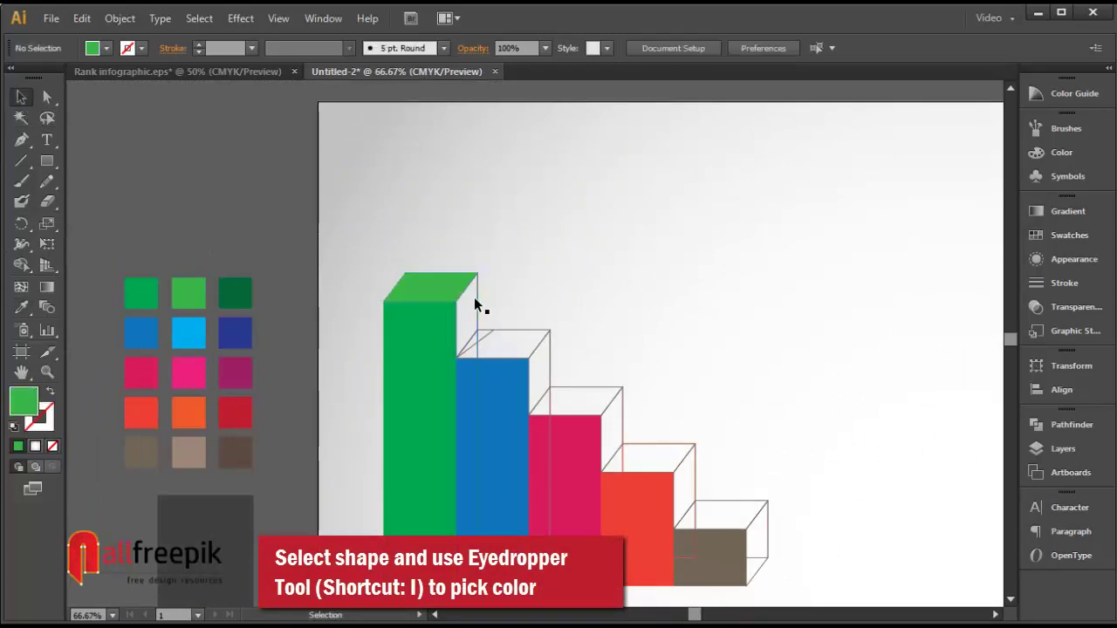
# Fill the green bar's side face with the dark green swatch using the Eyedropper.
pyautogui.click(478, 296)
pyautogui.click(236, 293)
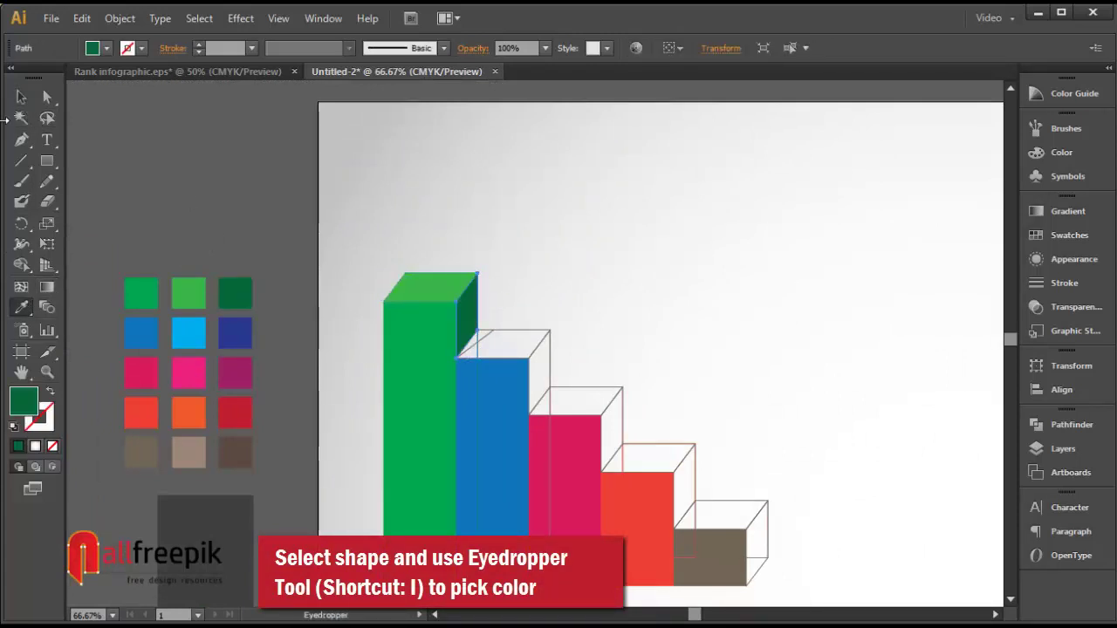
pyautogui.click(22, 98)
pyautogui.click(549, 288)
# Fill the blue bar's top face with the light blue swatch using the Eyedropper.
pyautogui.click(512, 329)
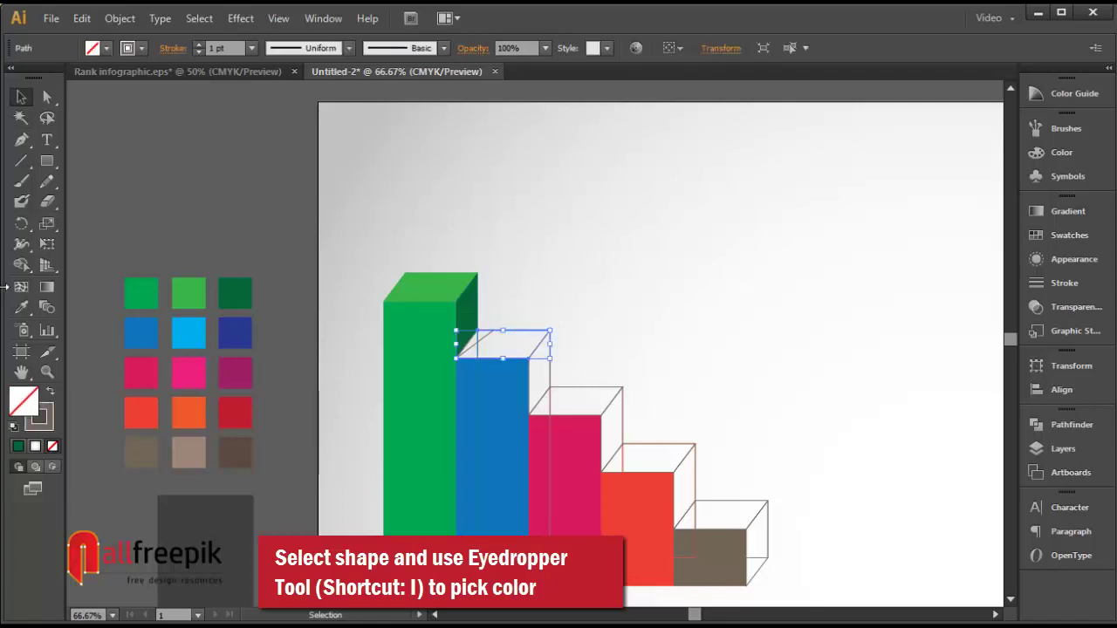
pyautogui.click(21, 308)
pyautogui.click(190, 332)
pyautogui.click(22, 98)
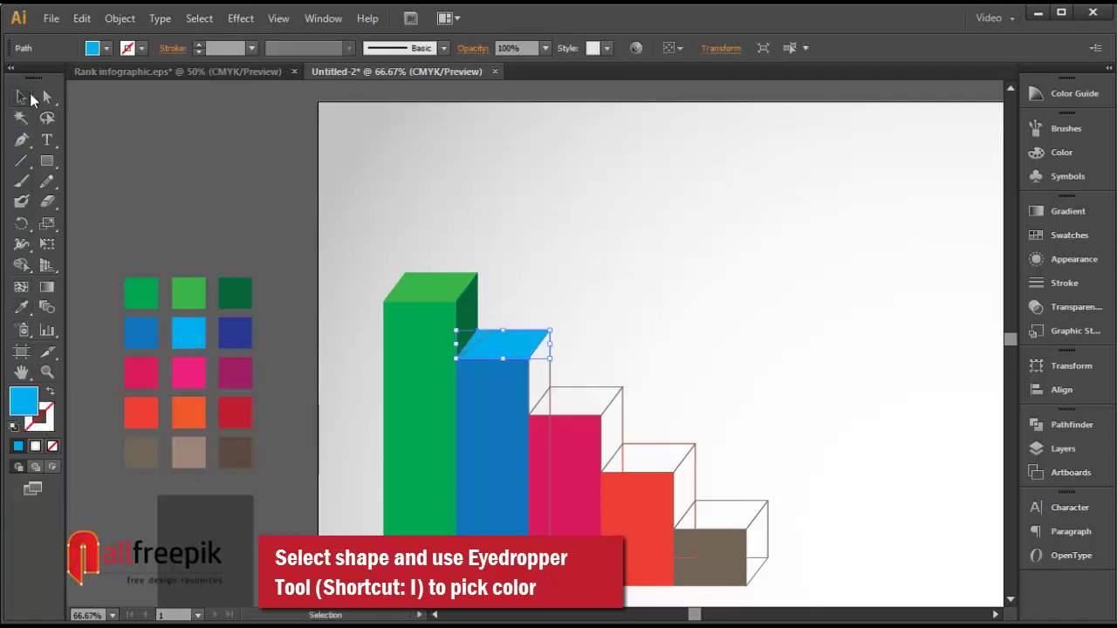
# Fill the blue bar's side face with the dark blue swatch using the Eyedropper.
pyautogui.click(563, 383)
pyautogui.click(549, 372)
pyautogui.click(22, 308)
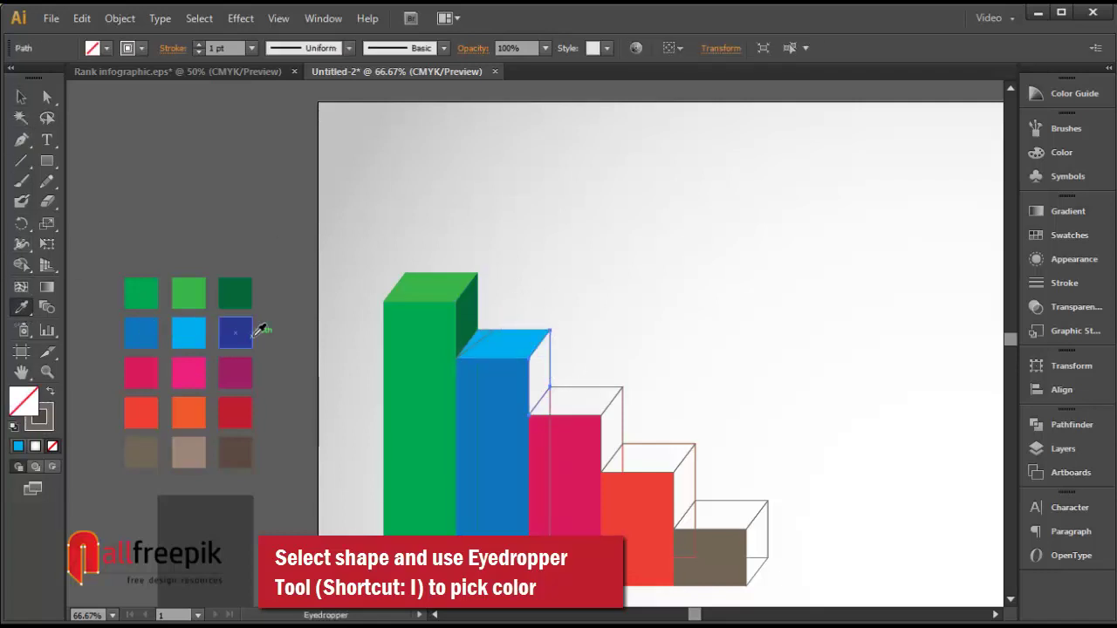
pyautogui.click(234, 333)
pyautogui.click(23, 98)
pyautogui.click(573, 384)
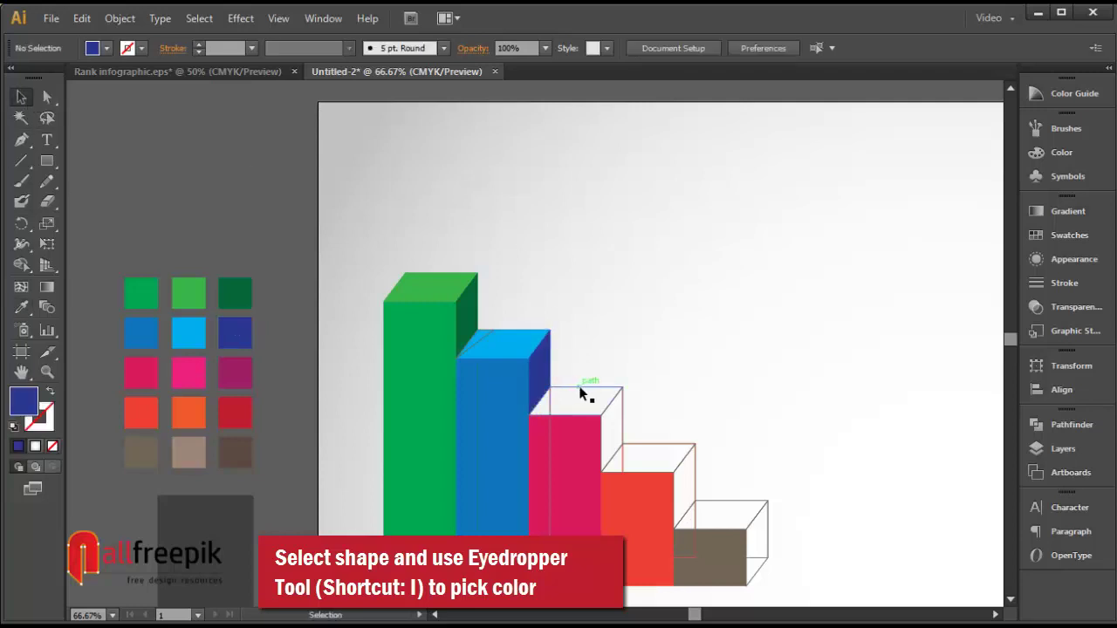
# Fill the crimson bar's top face with the bright pink swatch using the Eyedropper.
pyautogui.click(581, 389)
pyautogui.click(188, 371)
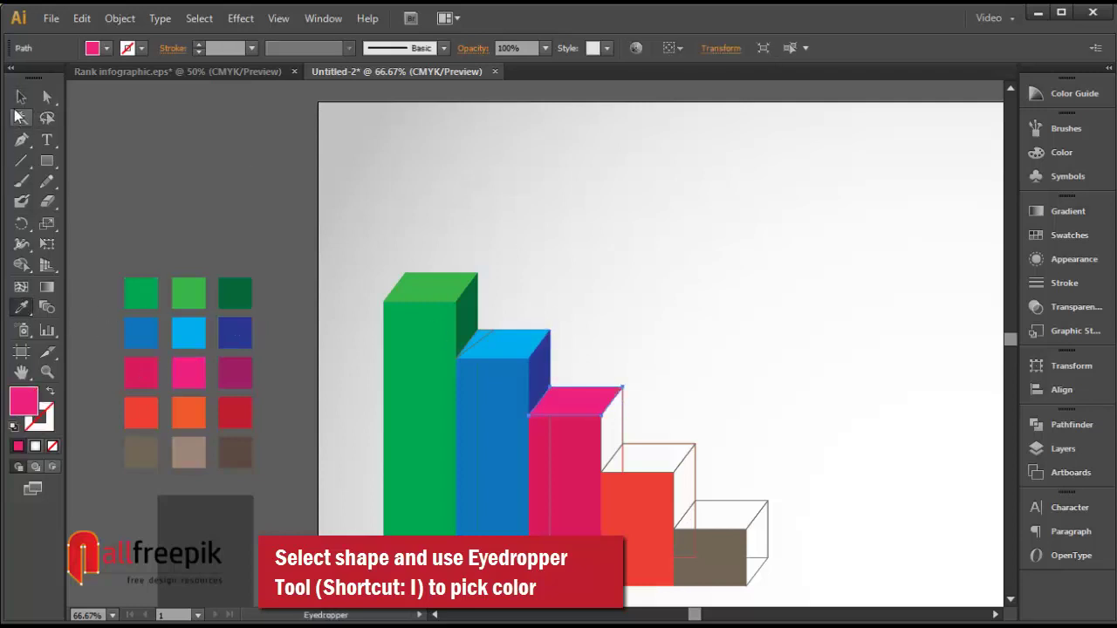
pyautogui.click(22, 117)
pyautogui.click(21, 97)
pyautogui.click(663, 398)
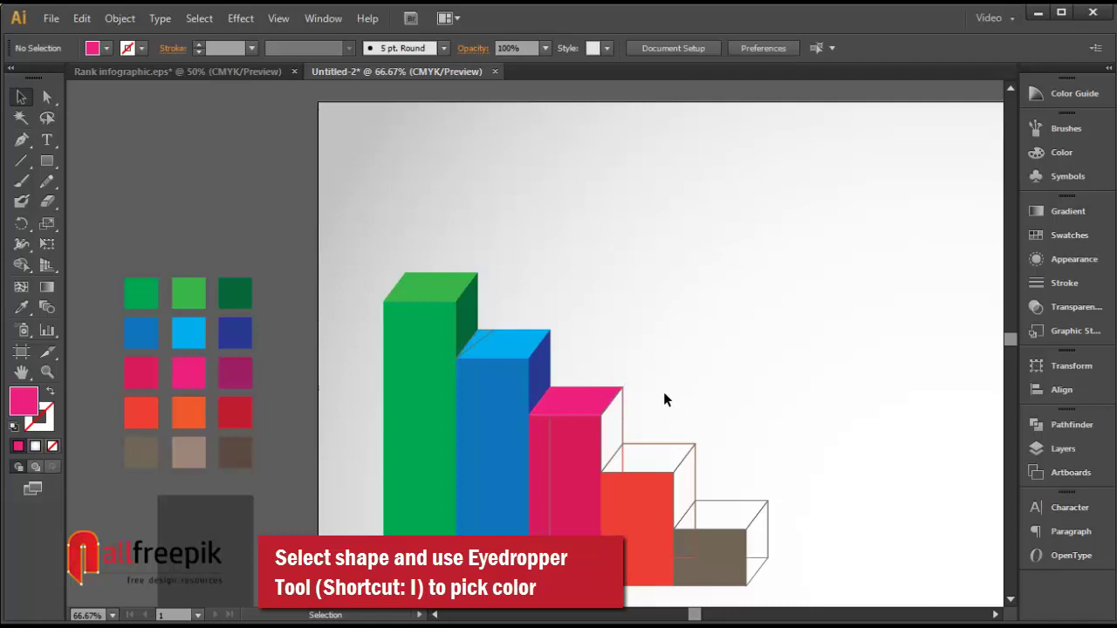
# Fill the crimson bar's side face with the dark magenta swatch using the Eyedropper.
pyautogui.click(625, 418)
pyautogui.click(21, 307)
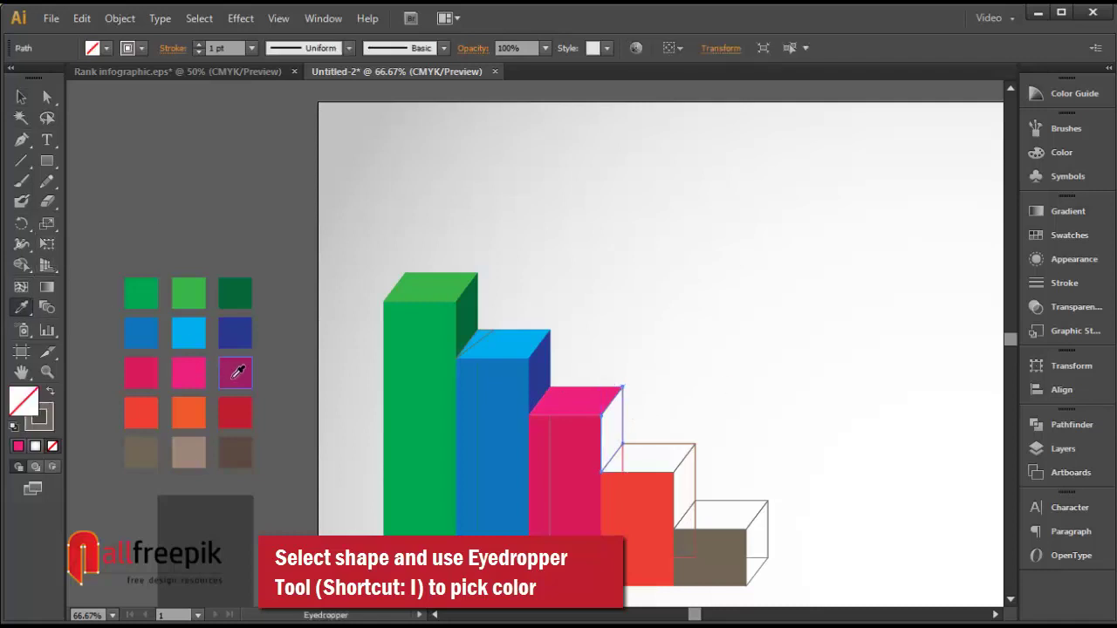
pyautogui.click(239, 372)
pyautogui.click(21, 96)
pyautogui.click(494, 157)
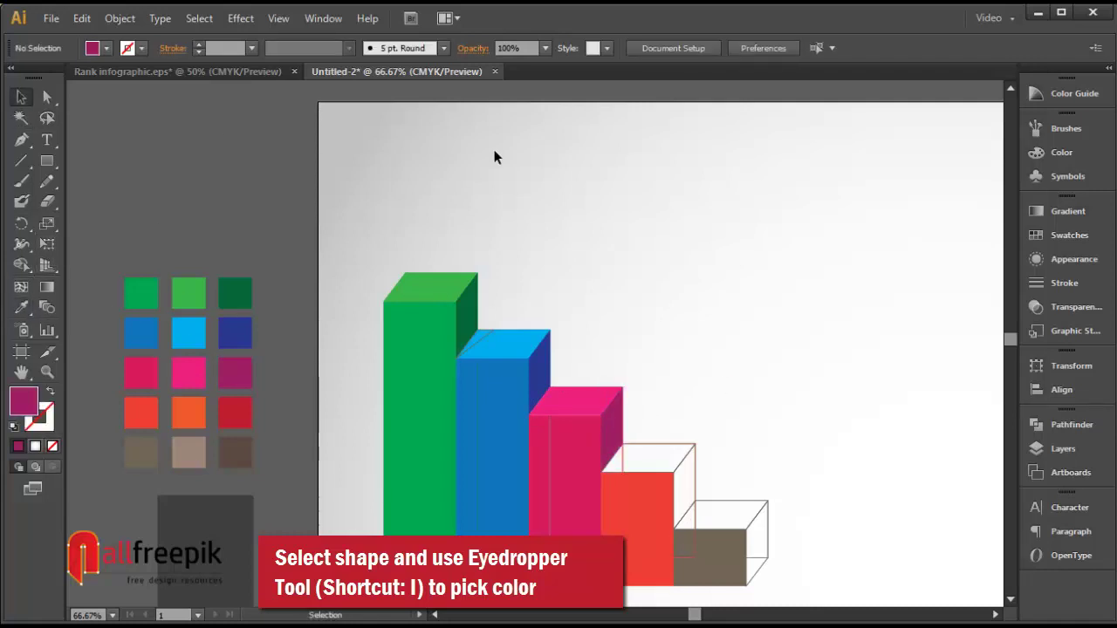
# Fill the red bar's top face with the orange swatch using the Eyedropper.
pyautogui.click(646, 452)
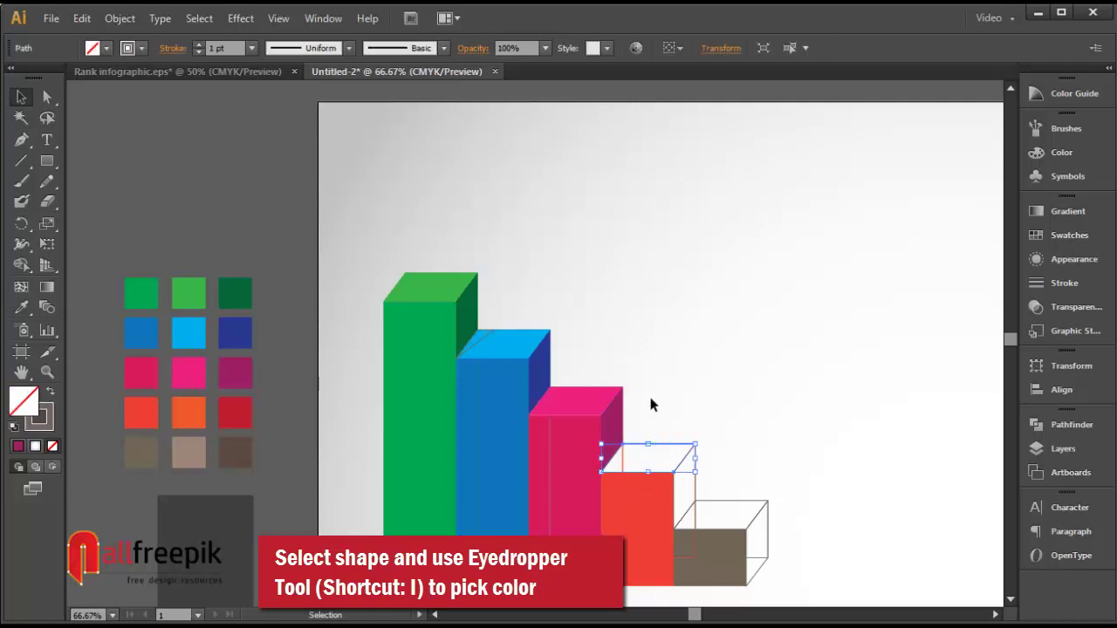
pyautogui.click(21, 307)
pyautogui.click(188, 412)
pyautogui.click(21, 96)
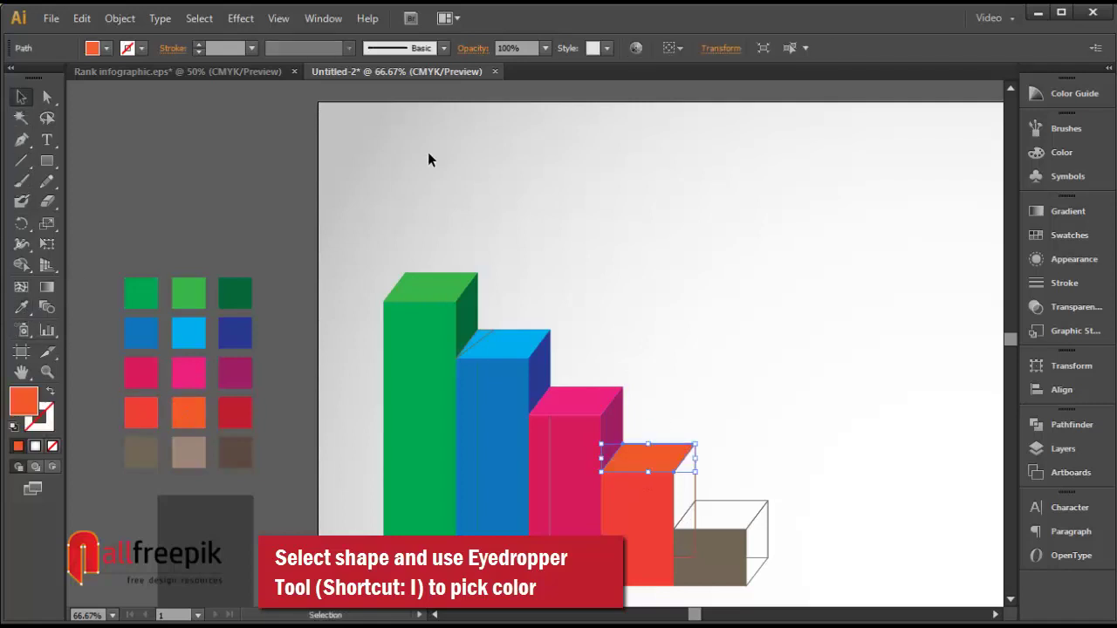
pyautogui.click(428, 154)
# Fill the red bar's side face with the dark red swatch using the Eyedropper.
pyautogui.click(695, 487)
pyautogui.click(21, 307)
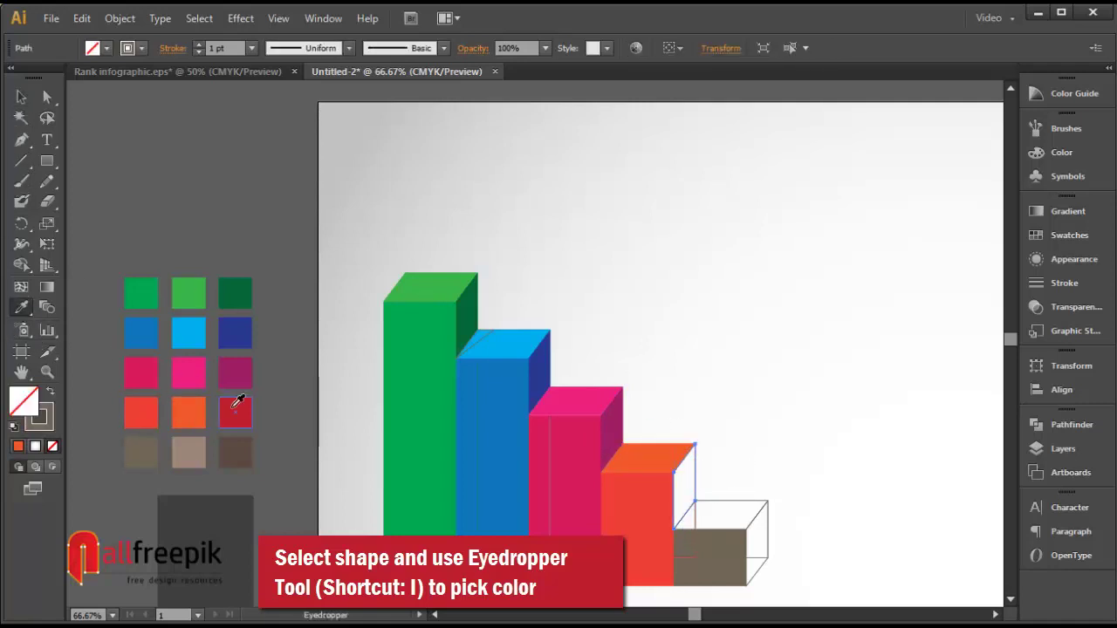
pyautogui.click(234, 412)
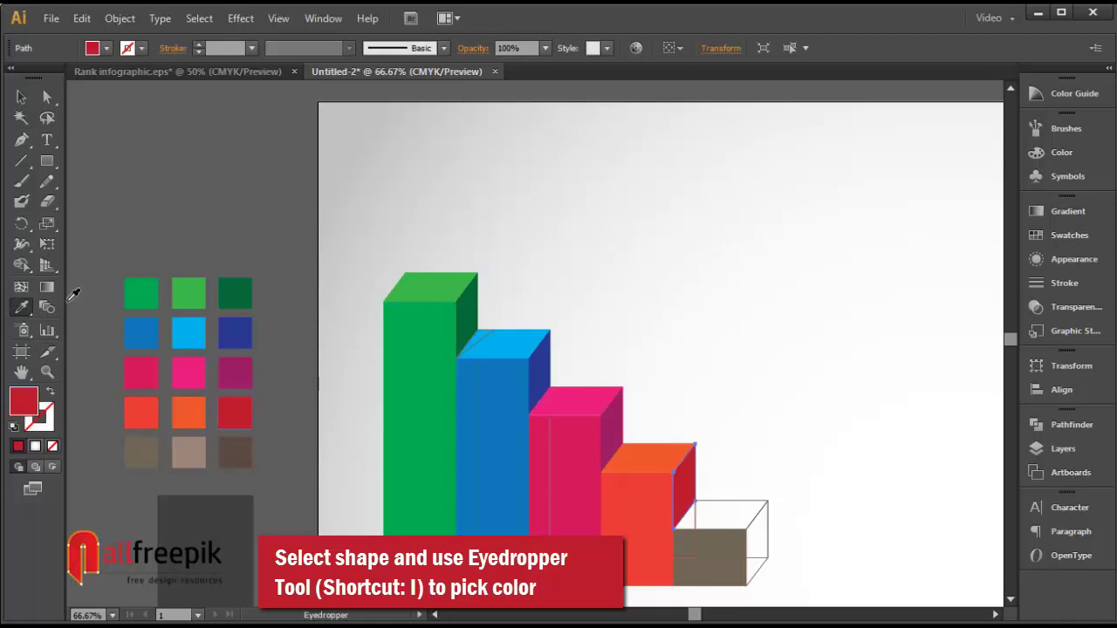
# Fill the brown bar's top face with the light brown swatch using the Eyedropper.
pyautogui.click(760, 508)
pyautogui.click(23, 308)
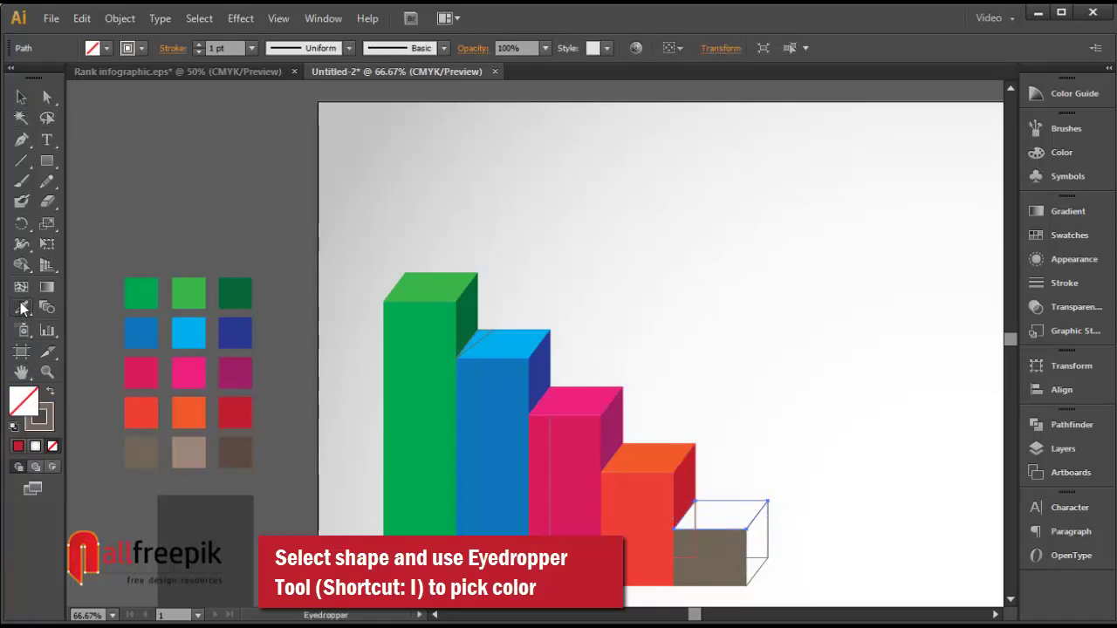
pyautogui.click(189, 448)
pyautogui.click(21, 97)
pyautogui.click(608, 181)
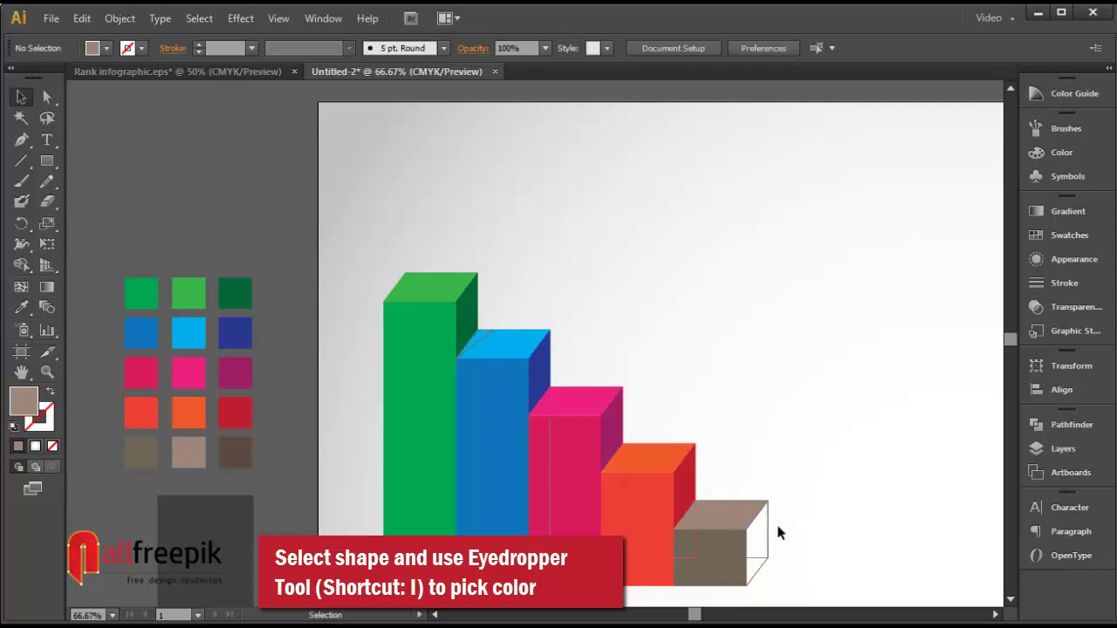
# Fill the brown bar's side face with the dark brown swatch using the Eyedropper.
pyautogui.click(768, 525)
pyautogui.click(23, 308)
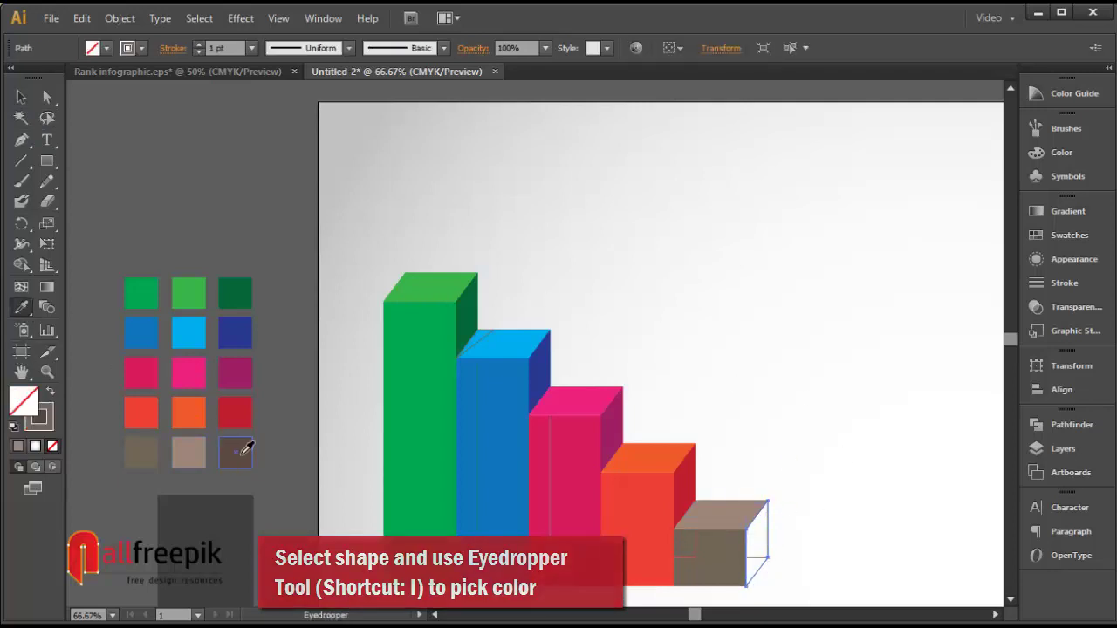
pyautogui.click(234, 452)
pyautogui.press('v')
pyautogui.click(729, 335)
# Unlock all locked objects in the document.
pyautogui.scroll(-1, 785, 418)
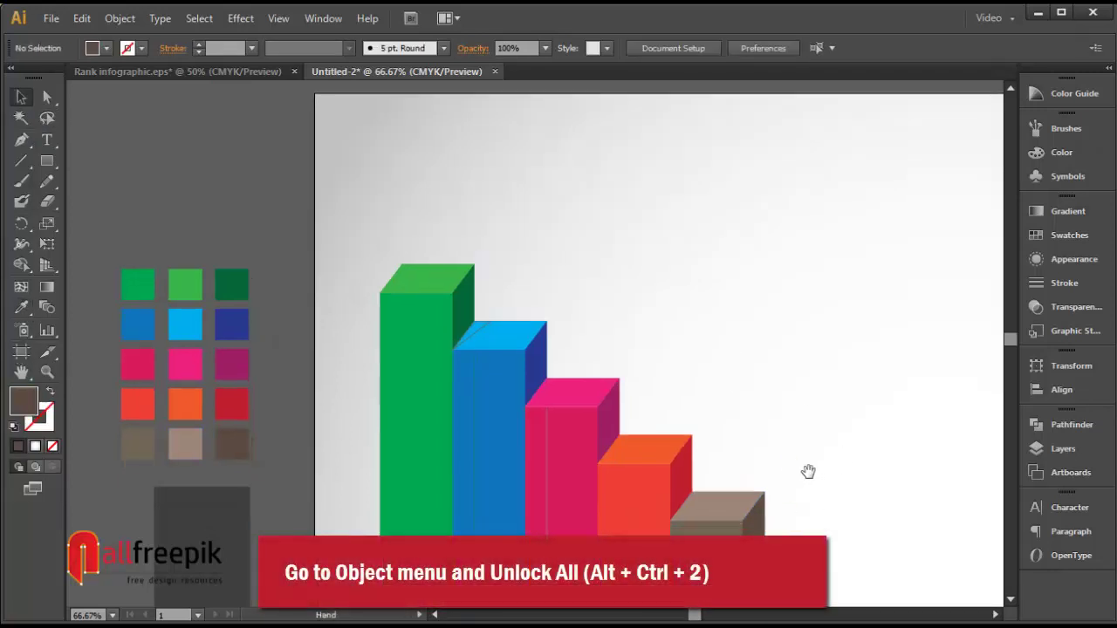
pyautogui.click(120, 18)
pyautogui.click(147, 138)
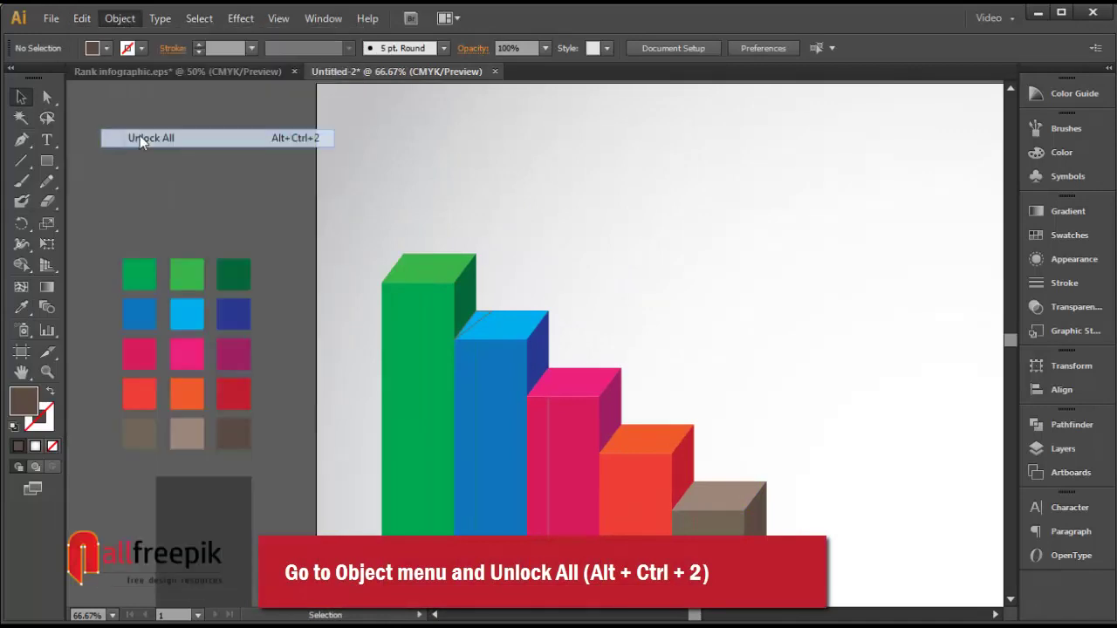
# Select the gradient background rectangle and lock it.
pyautogui.click(349, 210)
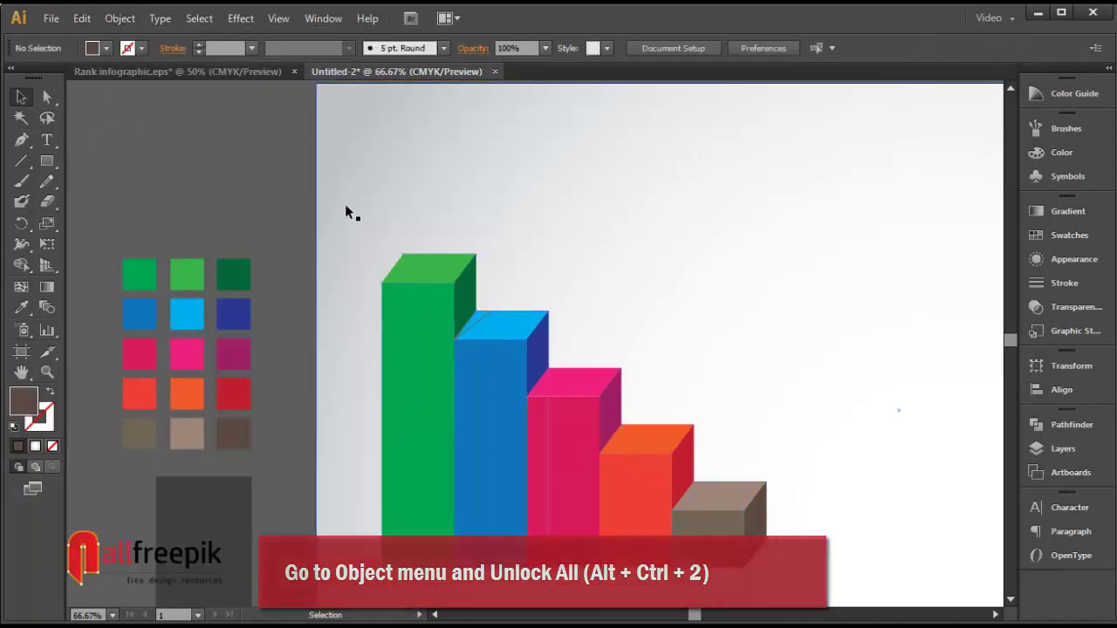
pyautogui.hotkey('ctrl', 'a')
pyautogui.click(106, 18)
pyautogui.moveTo(139, 120)
pyautogui.click(377, 120)
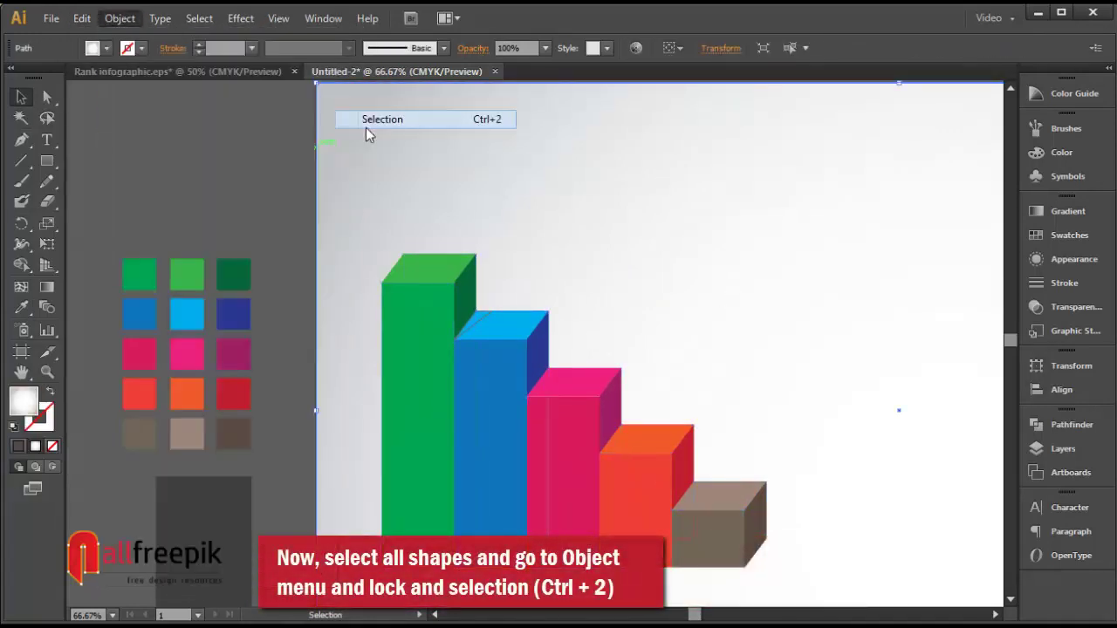
# Select the front faces of all five bars together and bring them to the front.
pyautogui.click(421, 560)
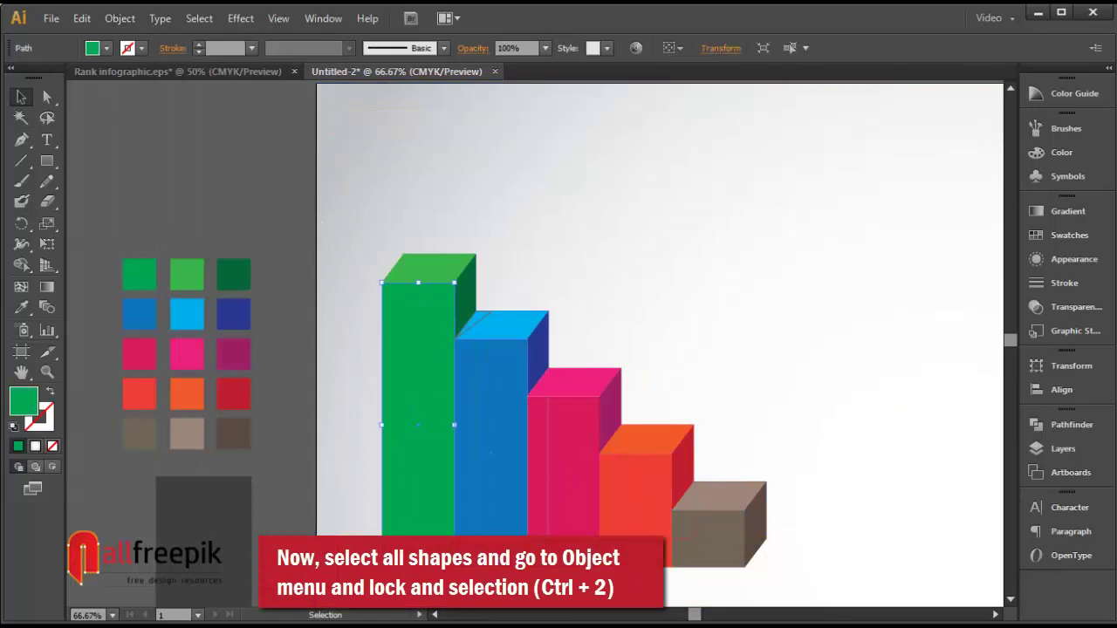
pyautogui.keyDown('shift'); pyautogui.click(493, 561); pyautogui.keyUp('shift')
pyautogui.keyDown('shift'); pyautogui.click(563, 562); pyautogui.keyUp('shift')
pyautogui.keyDown('shift'); pyautogui.click(632, 563); pyautogui.keyUp('shift')
pyautogui.keyDown('shift'); pyautogui.click(695, 561); pyautogui.keyUp('shift')
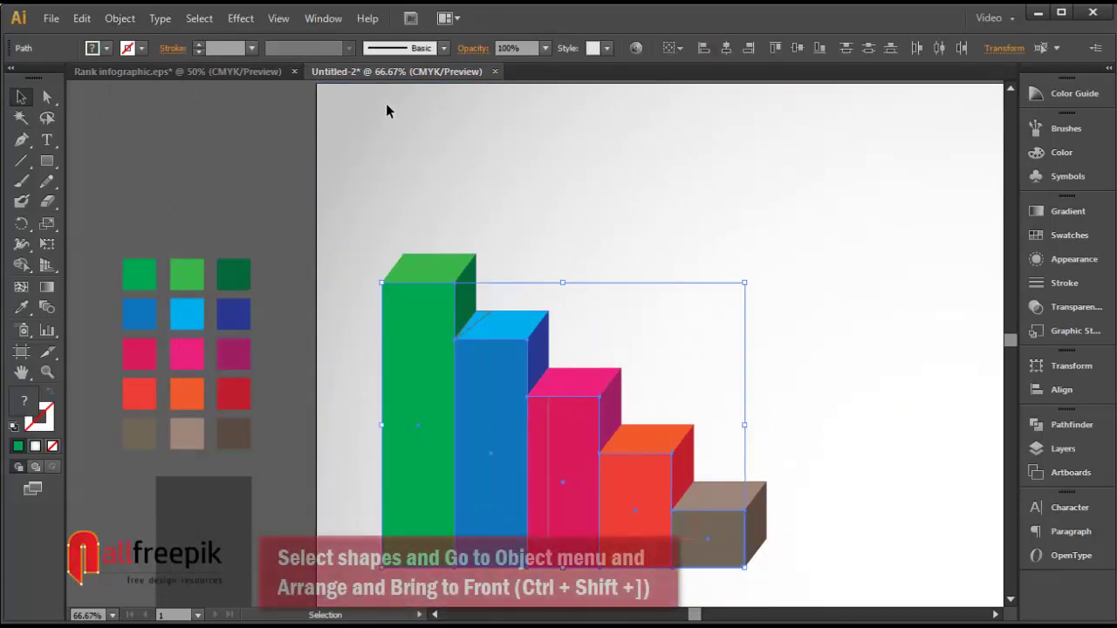
pyautogui.click(119, 19)
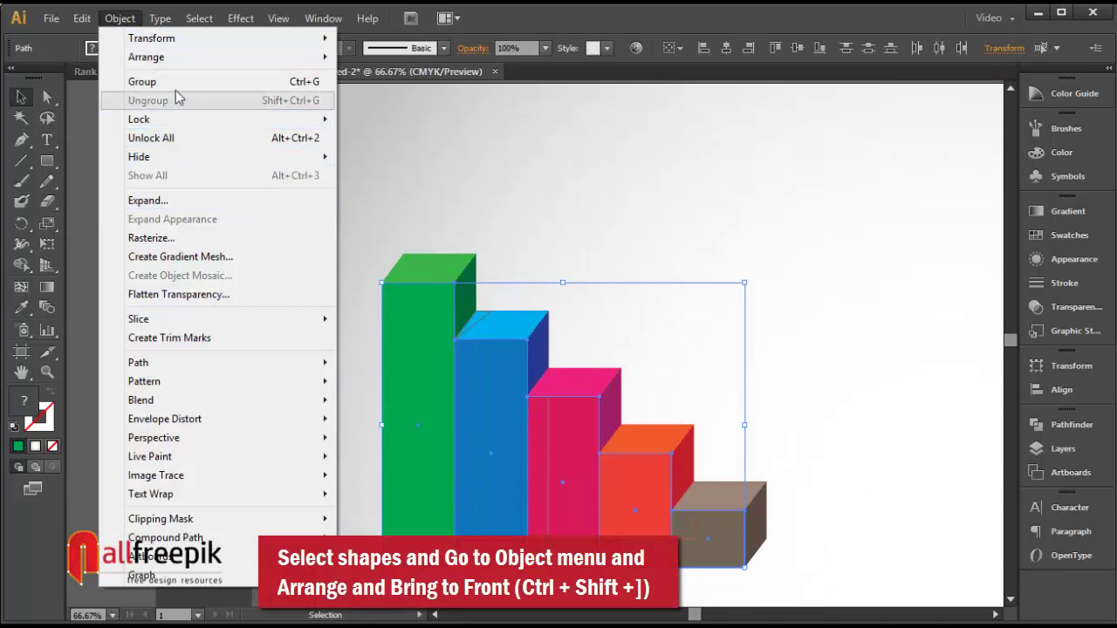
pyautogui.moveTo(180, 63)
pyautogui.click(399, 56)
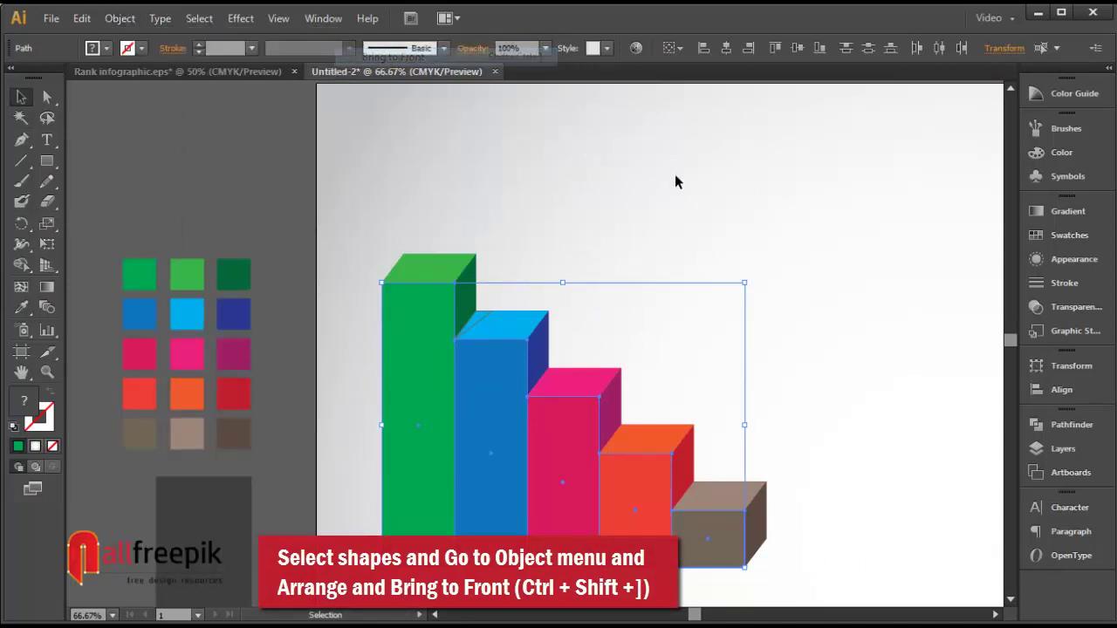
pyautogui.click(674, 175)
# Apply the white-to-gray radial gradient to the stroke of the triangle on the blue bar's top face and swap it to the fill.
pyautogui.click(473, 324)
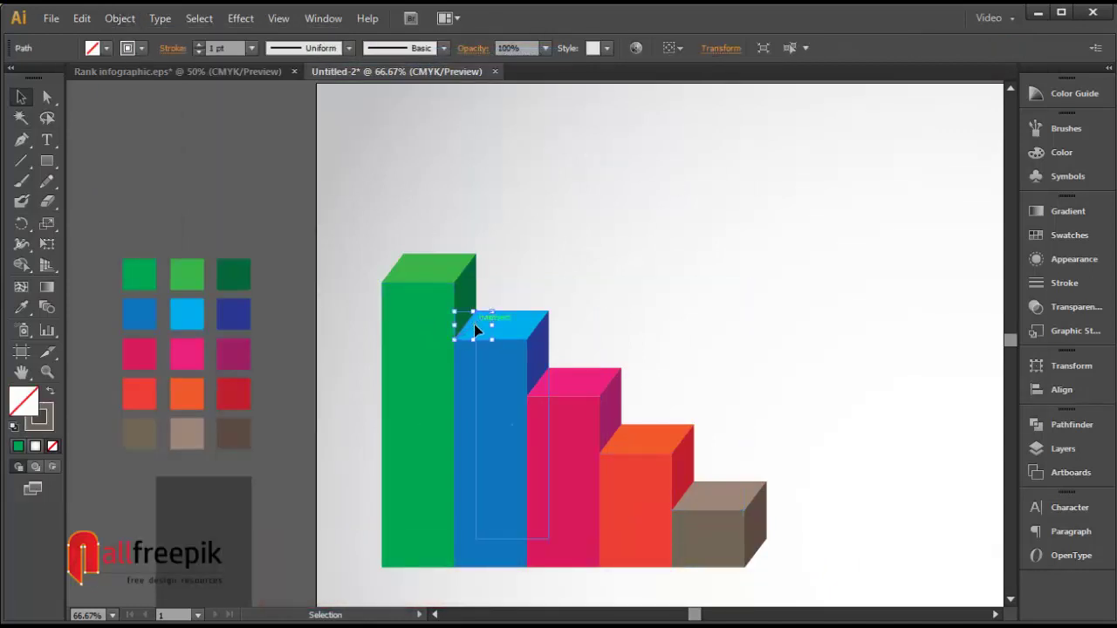
pyautogui.click(556, 239)
pyautogui.moveTo(592, 207); pyautogui.dragTo(324, 444)
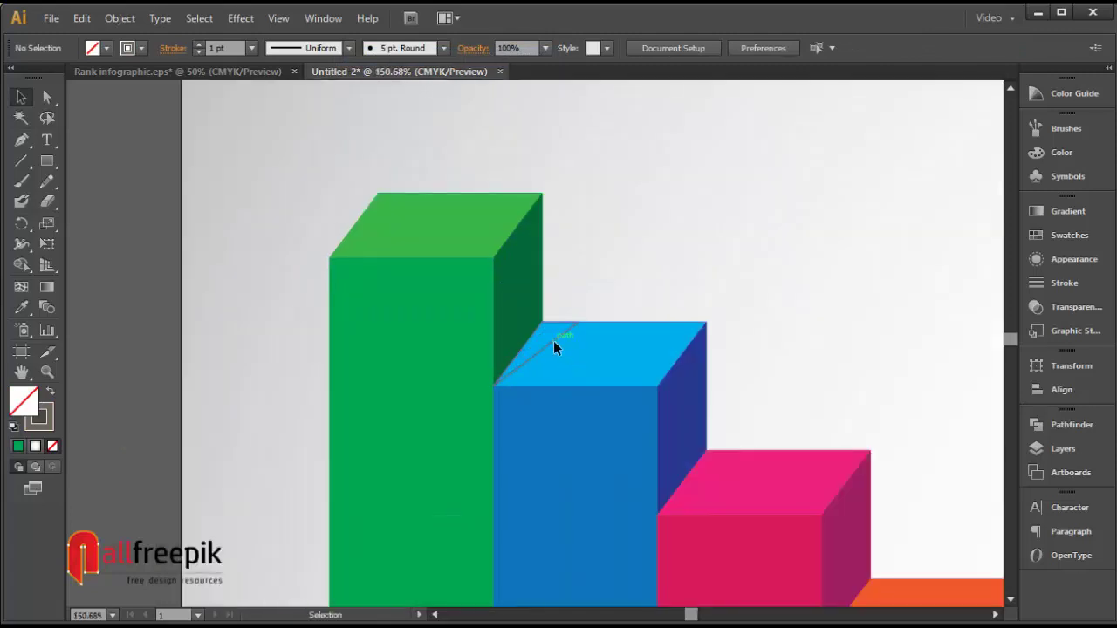
pyautogui.click(553, 341)
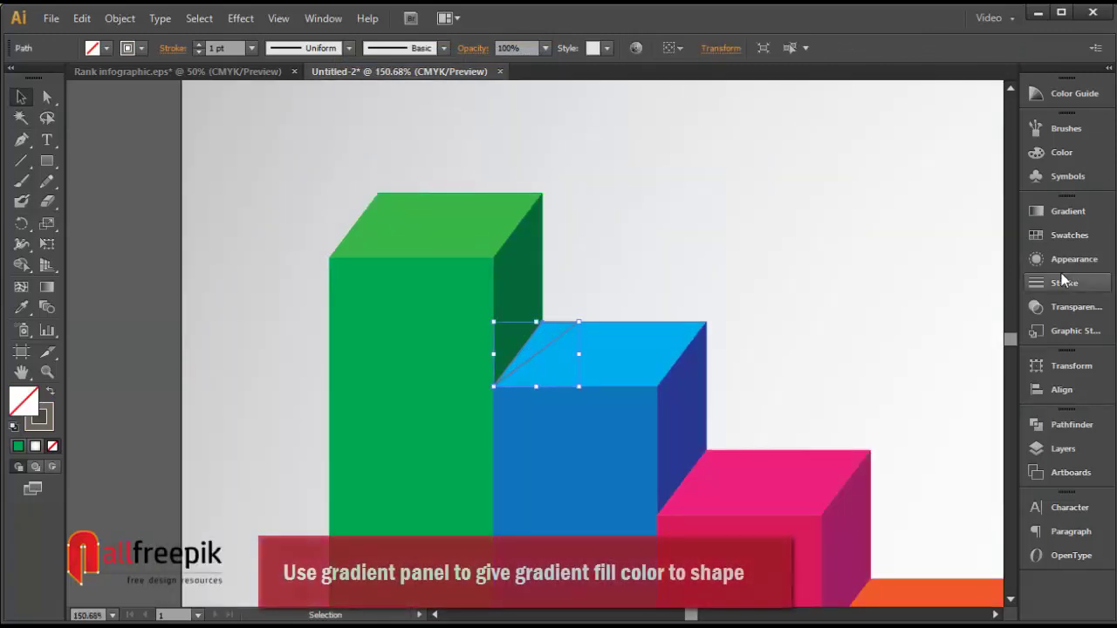
pyautogui.click(1069, 213)
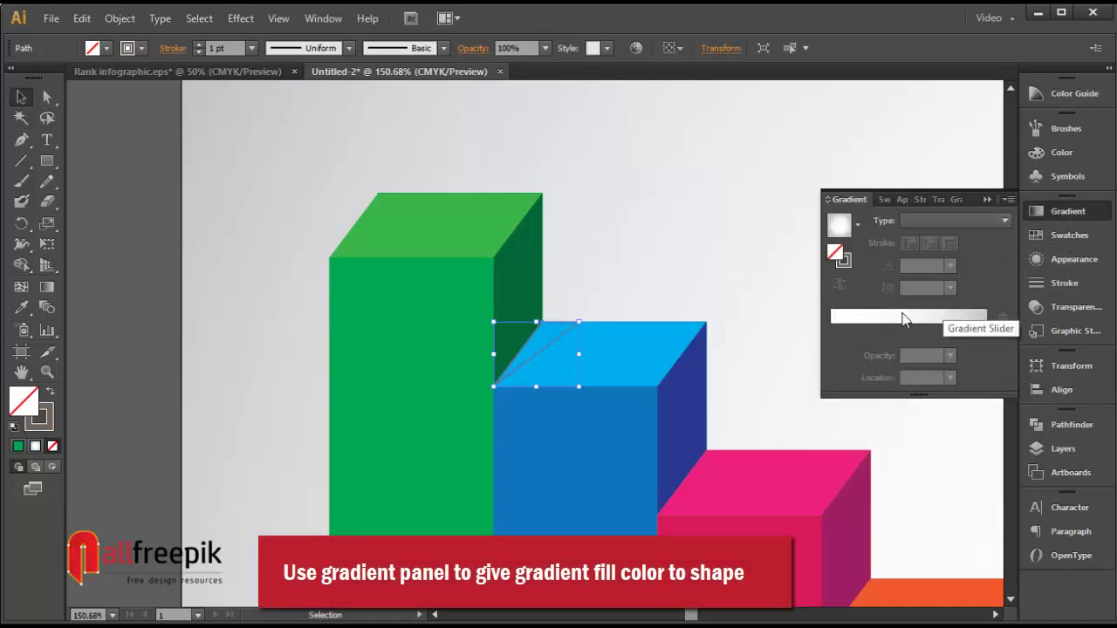
pyautogui.click(843, 260)
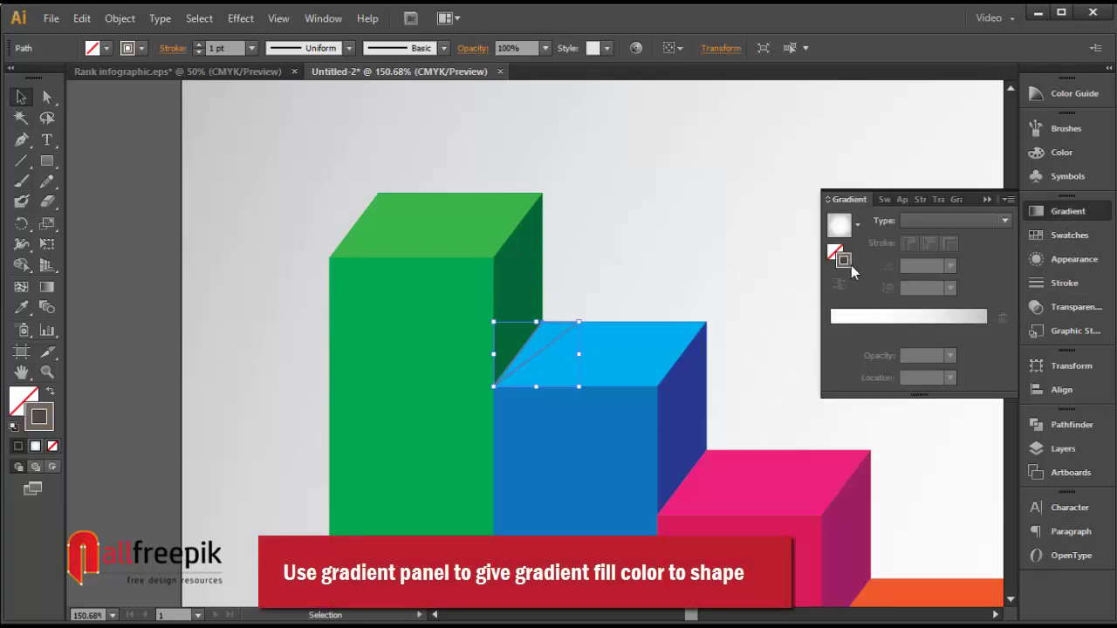
pyautogui.click(979, 325)
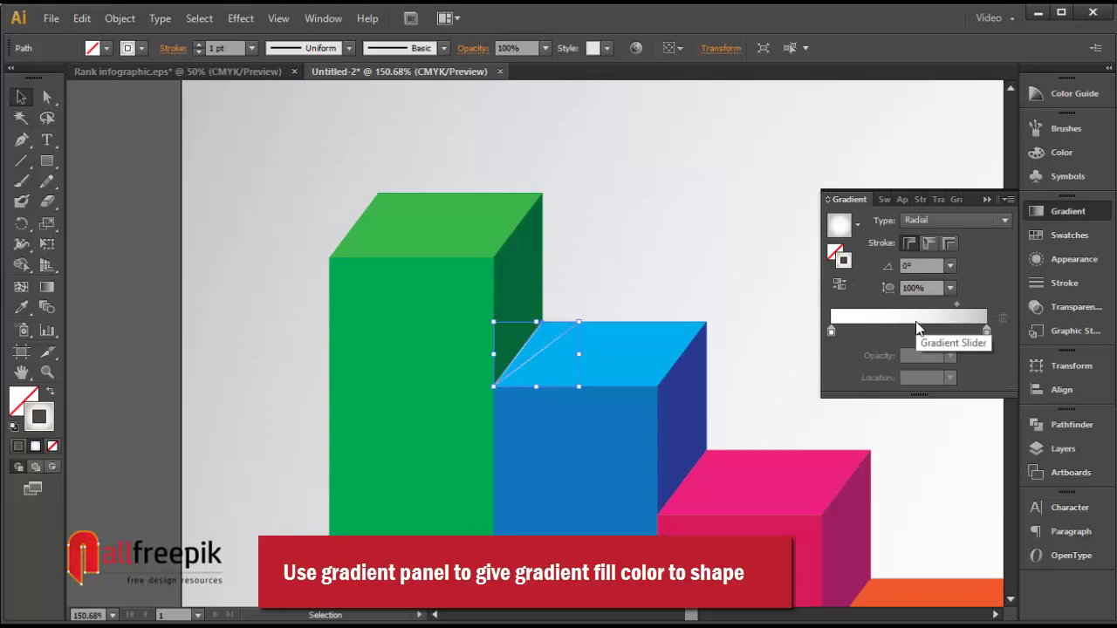
pyautogui.click(48, 393)
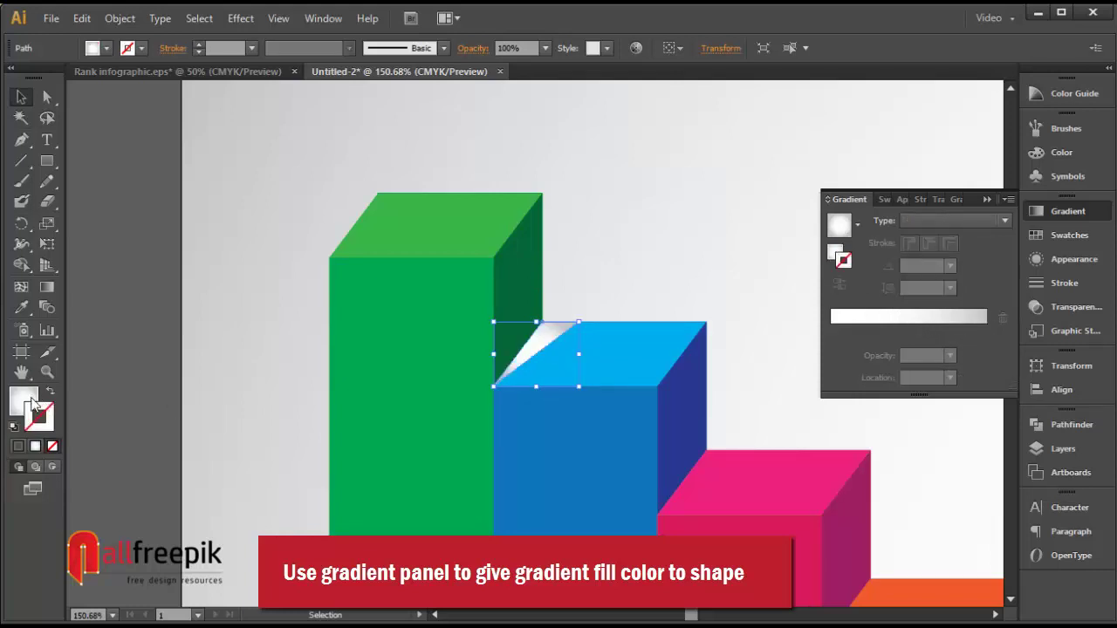
# Set the end color stop of the triangle's gradient fill to about 89.41% black and change the gradient type to Linear.
pyautogui.click(26, 401)
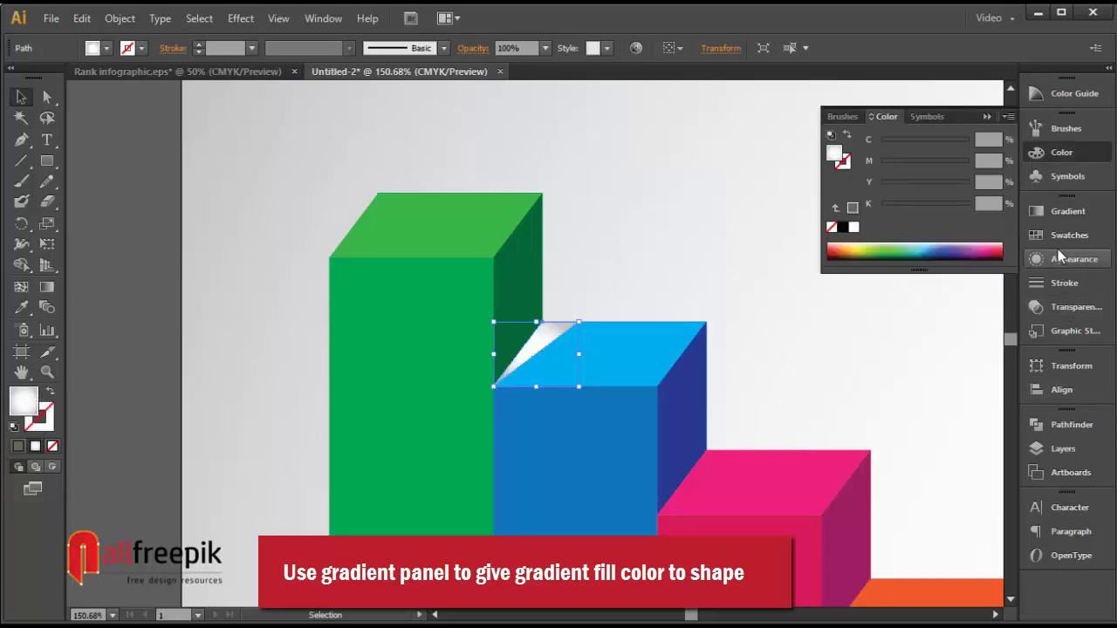
pyautogui.click(1038, 213)
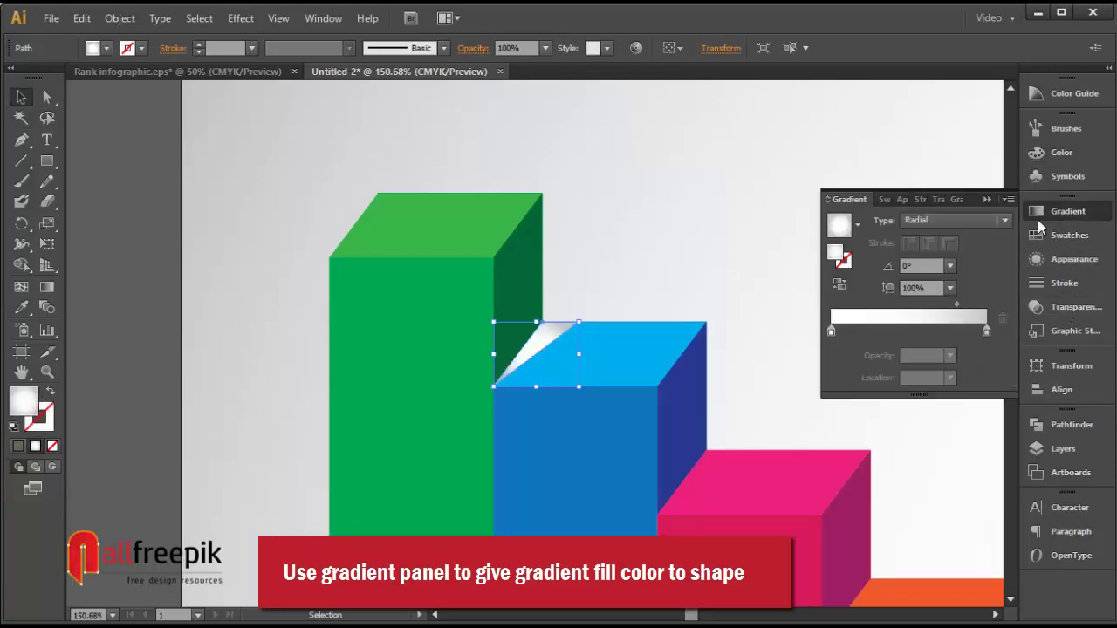
pyautogui.click(834, 331)
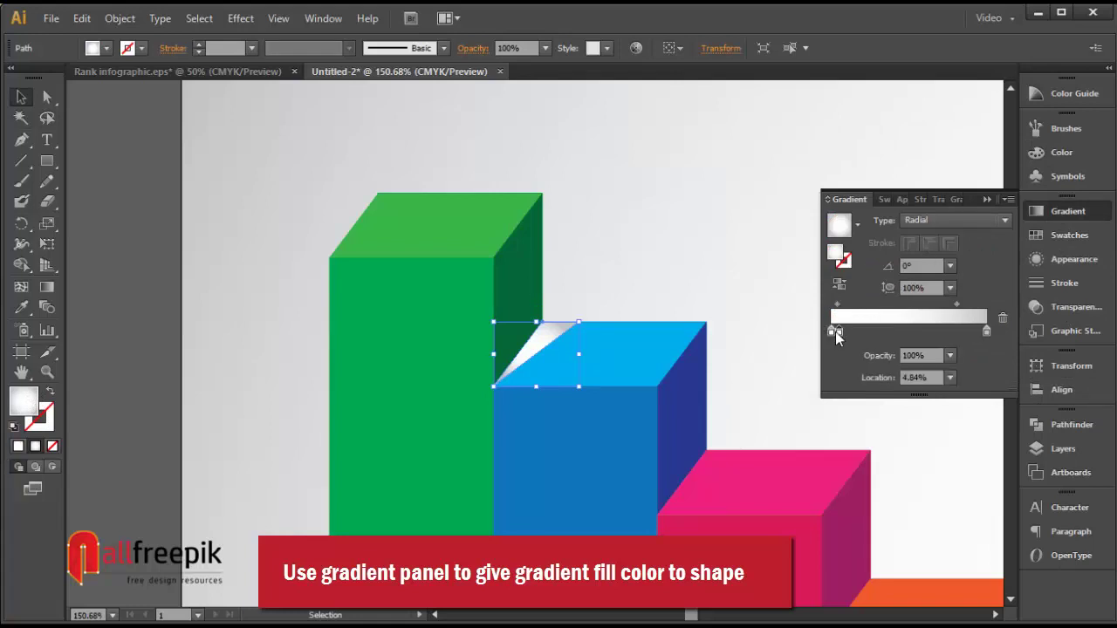
pyautogui.doubleClick(986, 333)
pyautogui.click(955, 503)
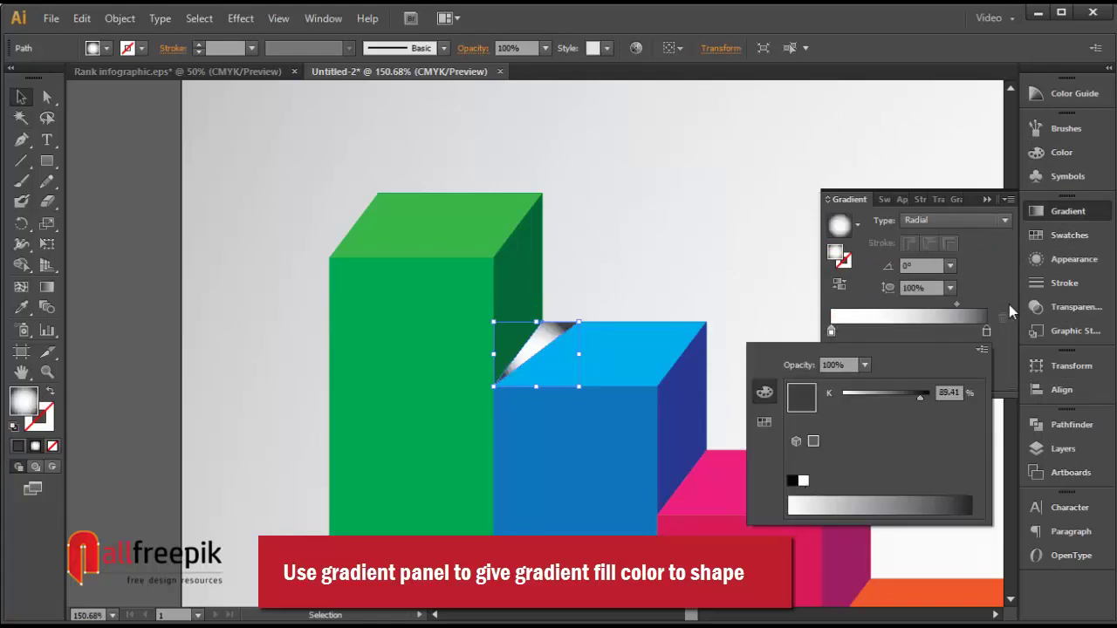
pyautogui.click(965, 224)
pyautogui.click(955, 240)
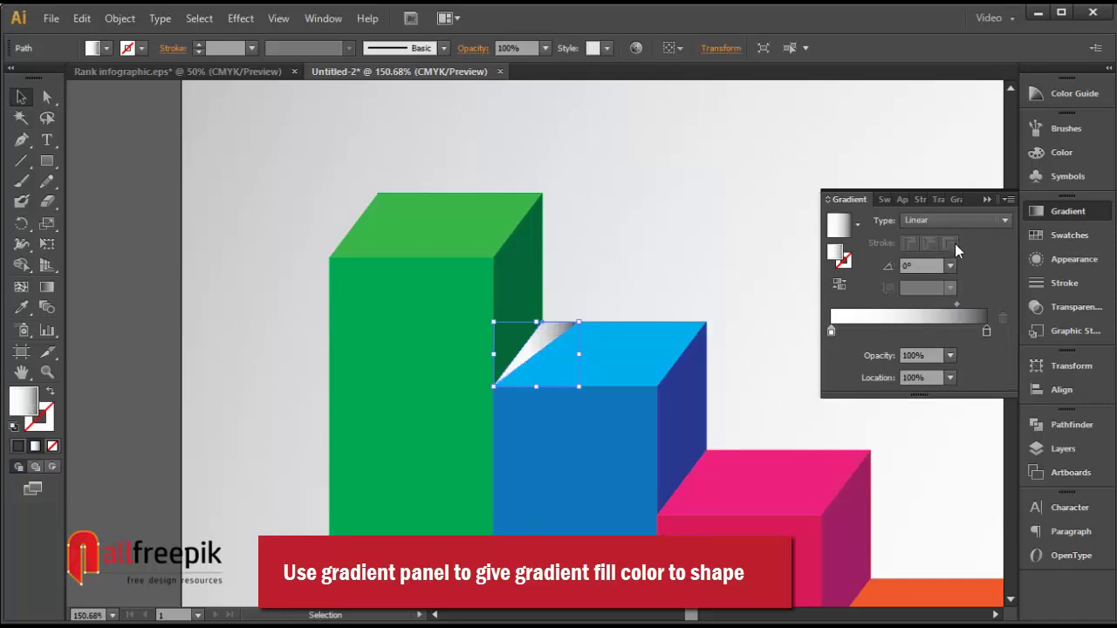
# Reverse the triangle's gradient and move its midpoint to a location of 43.55%.
pyautogui.click(840, 285)
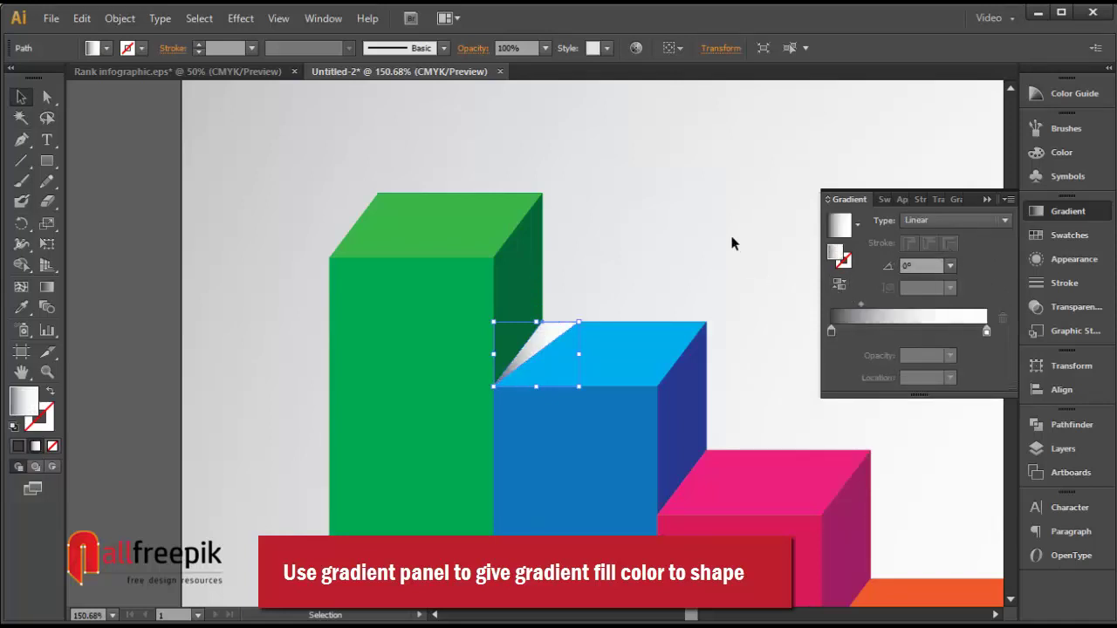
pyautogui.moveTo(858, 304); pyautogui.dragTo(902, 308)
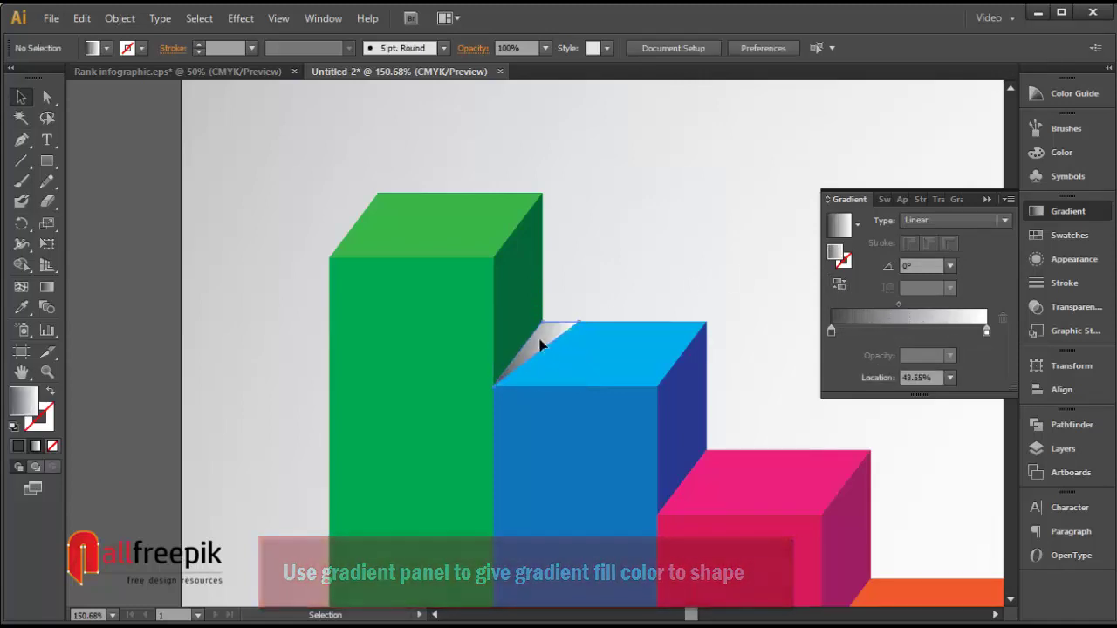
# Set the blending mode of the gradient triangle on the blue bar's top face to Multiply.
pyautogui.click(1076, 307)
pyautogui.click(863, 220)
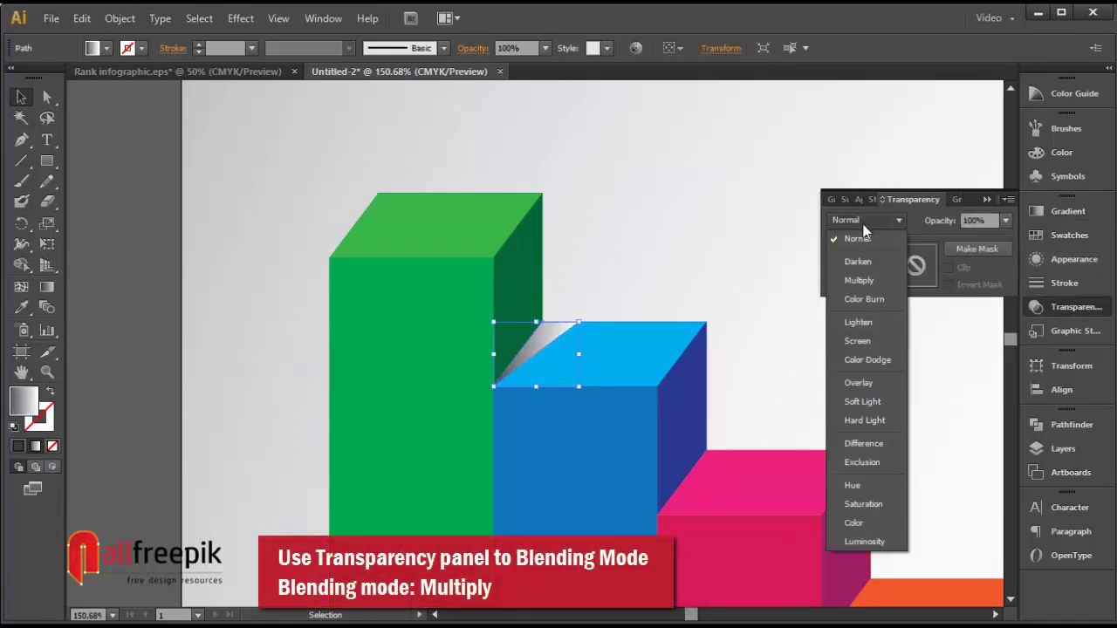
pyautogui.click(863, 280)
pyautogui.click(712, 199)
# Duplicate the shadow triangle onto the top faces of the pink, orange and brown bars, aligned with each neighboring side face.
pyautogui.moveTo(730, 207); pyautogui.dragTo(614, 213)
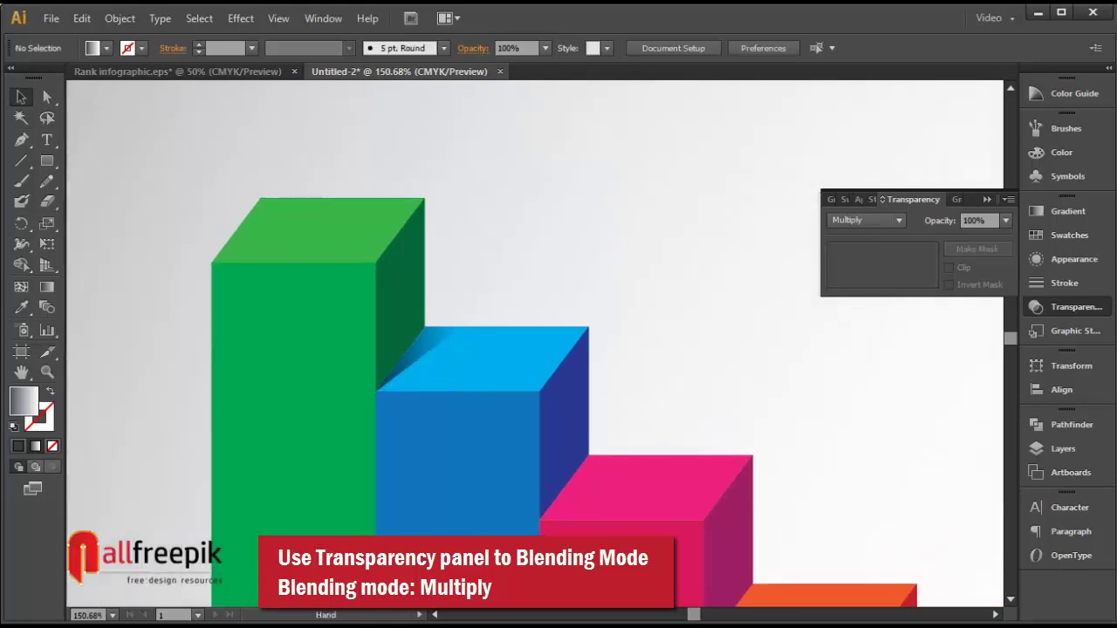
pyautogui.click(410, 354)
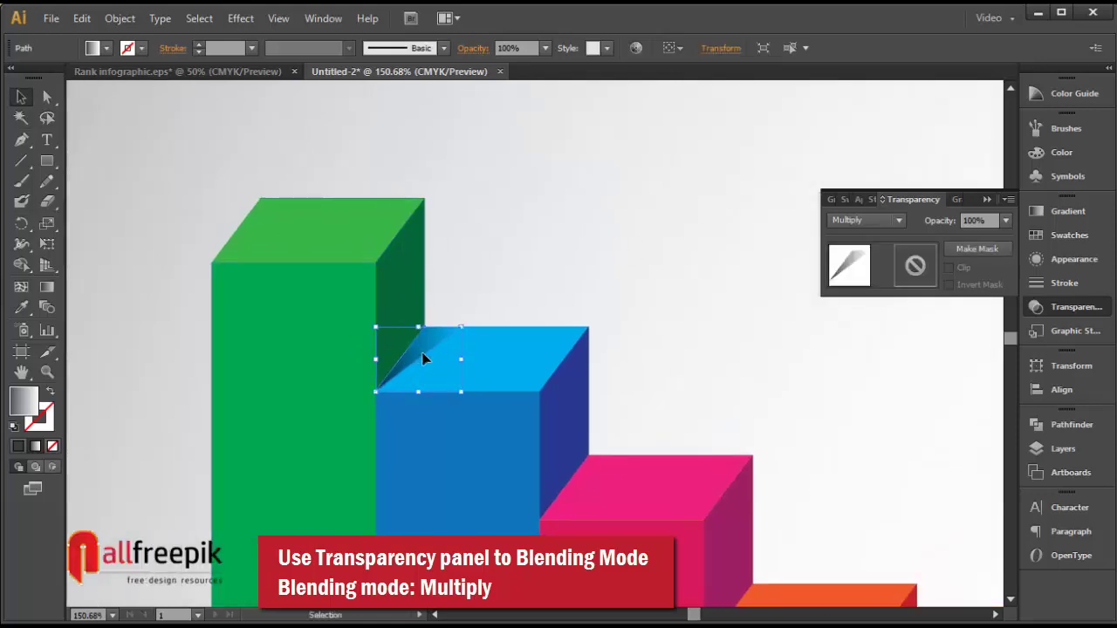
pyautogui.moveTo(419, 356); pyautogui.dragTo(664, 413)
pyautogui.click(653, 389)
pyautogui.click(727, 332)
pyautogui.moveTo(765, 351); pyautogui.dragTo(530, 275)
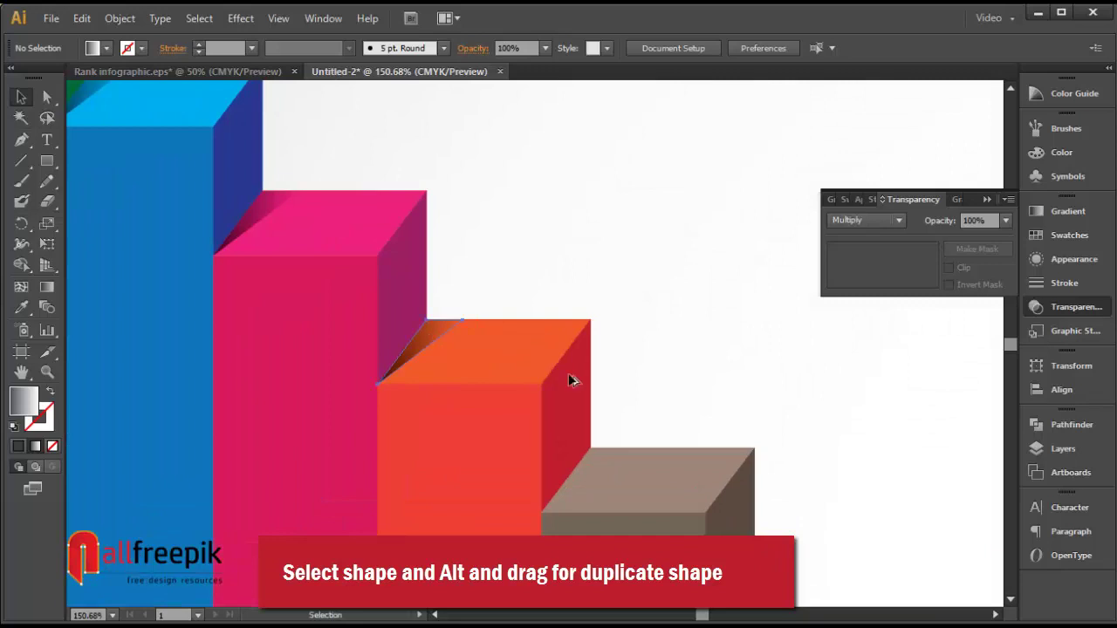
pyautogui.moveTo(418, 331); pyautogui.dragTo(584, 463)
pyautogui.click(691, 381)
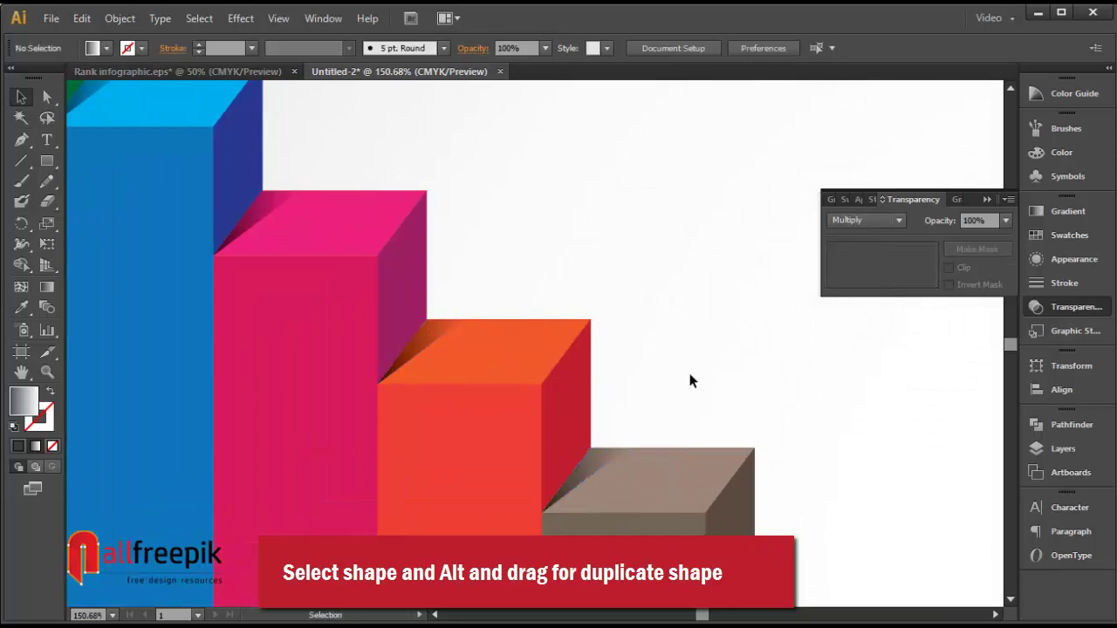
# Duplicate the shadow triangle to the ground beside the brown bar and snap its tip to the front face's lower corner.
pyautogui.moveTo(691, 380); pyautogui.dragTo(465, 165)
pyautogui.moveTo(361, 250); pyautogui.dragTo(526, 388)
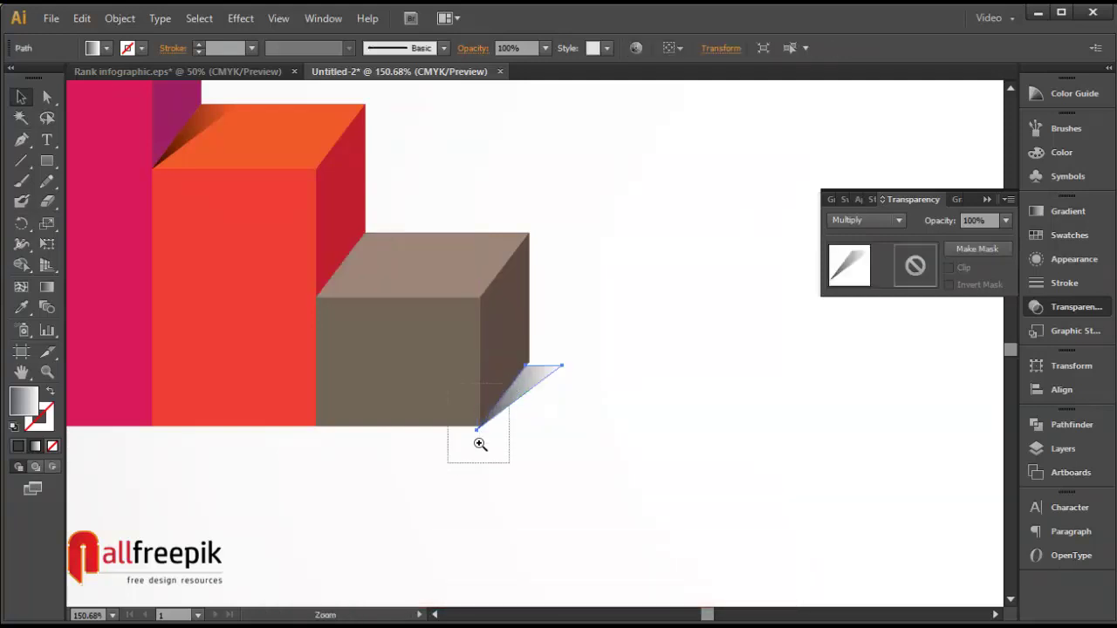
pyautogui.moveTo(480, 444); pyautogui.dragTo(509, 463)
pyautogui.moveTo(613, 312); pyautogui.dragTo(482, 454)
pyautogui.click(660, 389)
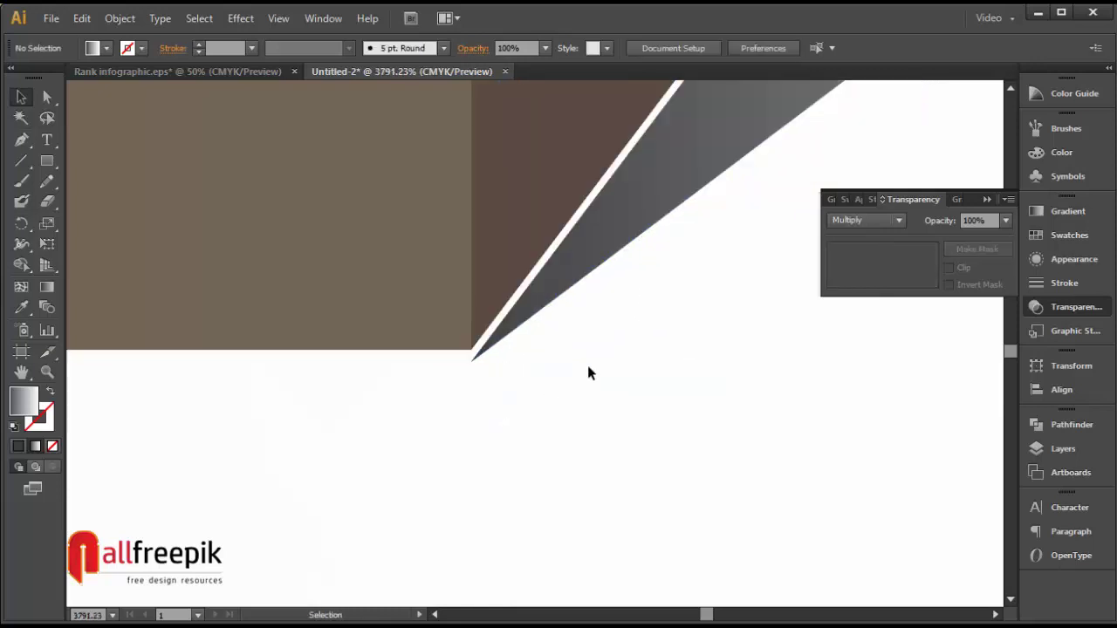
pyautogui.moveTo(553, 295); pyautogui.dragTo(551, 278)
pyautogui.click(594, 371)
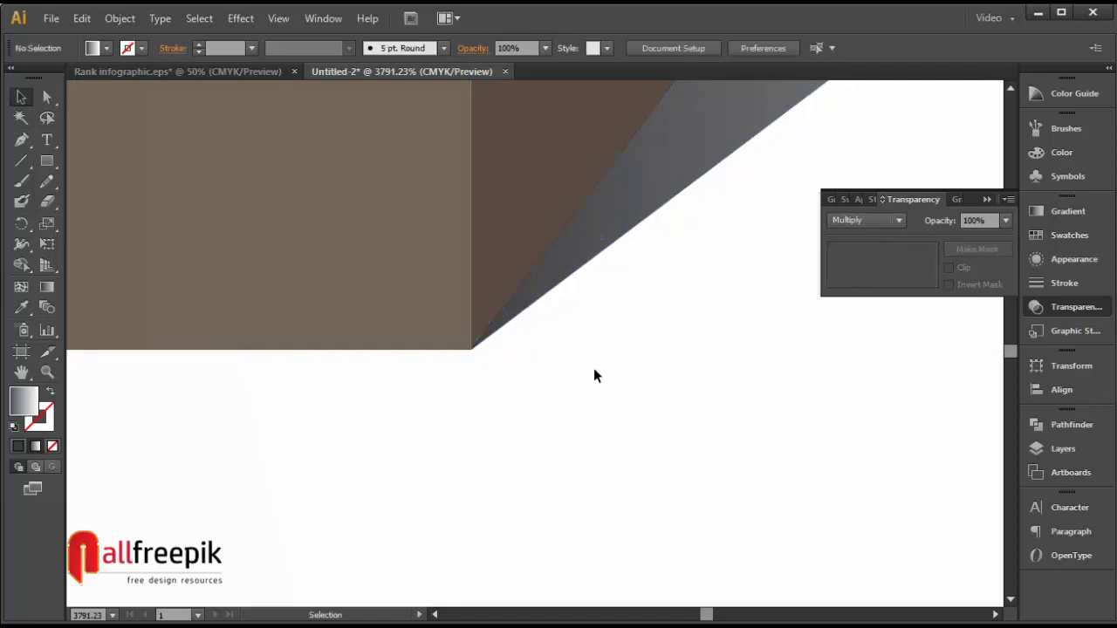
pyautogui.hotkey('ctrl', '-')
pyautogui.hotkey('ctrl', '-')
pyautogui.hotkey('ctrl', '-')
pyautogui.hotkey('ctrl', '-')
pyautogui.hotkey('ctrl', '-')
pyautogui.hotkey('ctrl', '-')
pyautogui.hotkey('ctrl', '-')
pyautogui.hotkey('ctrl', '-')
pyautogui.hotkey('ctrl', '-')
pyautogui.hotkey('ctrl', '-')
pyautogui.hotkey('ctrl', '-')
pyautogui.hotkey('ctrl', '-')
pyautogui.hotkey('ctrl', '-')
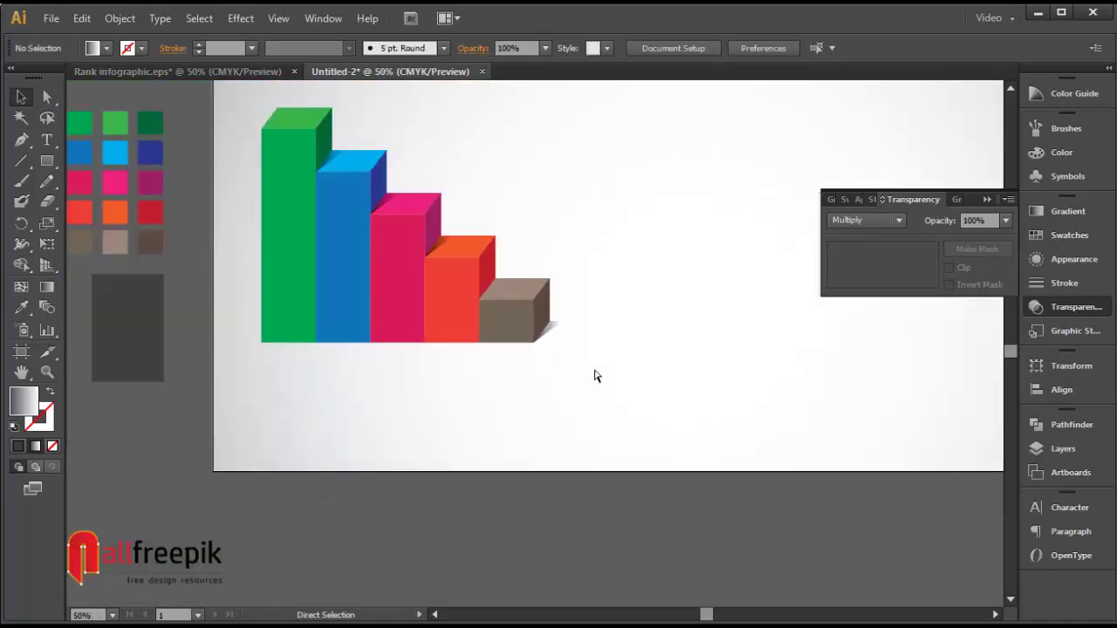
# Remove the stroke from all bar faces and shadow triangles.
pyautogui.moveTo(557, 387); pyautogui.dragTo(585, 495)
pyautogui.moveTo(271, 181); pyautogui.dragTo(703, 542)
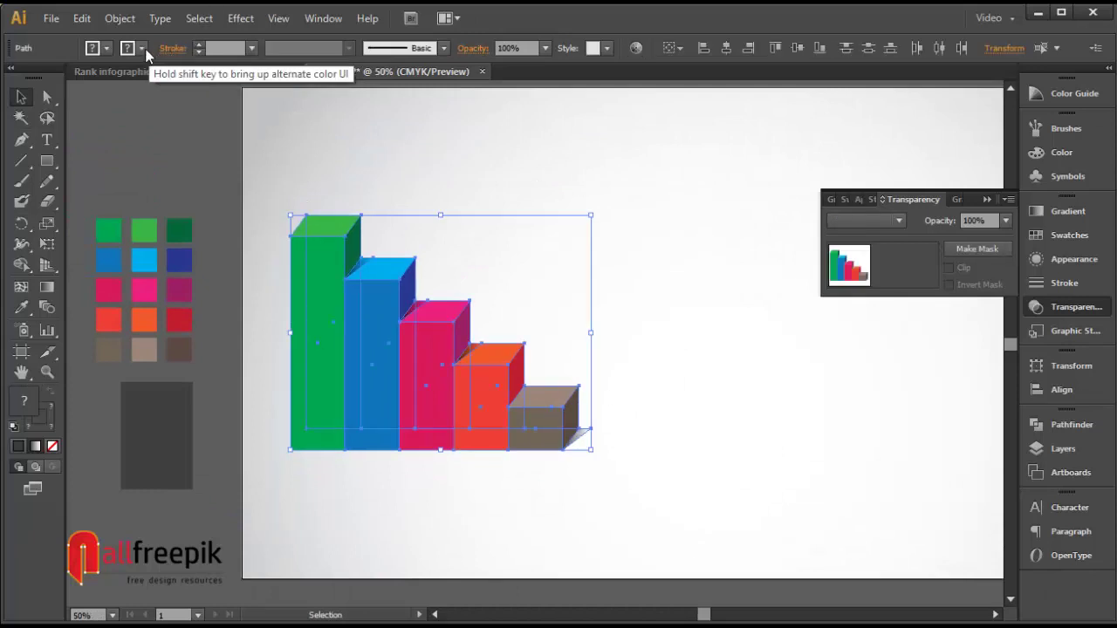
pyautogui.click(106, 48)
pyautogui.click(10, 81)
pyautogui.click(507, 162)
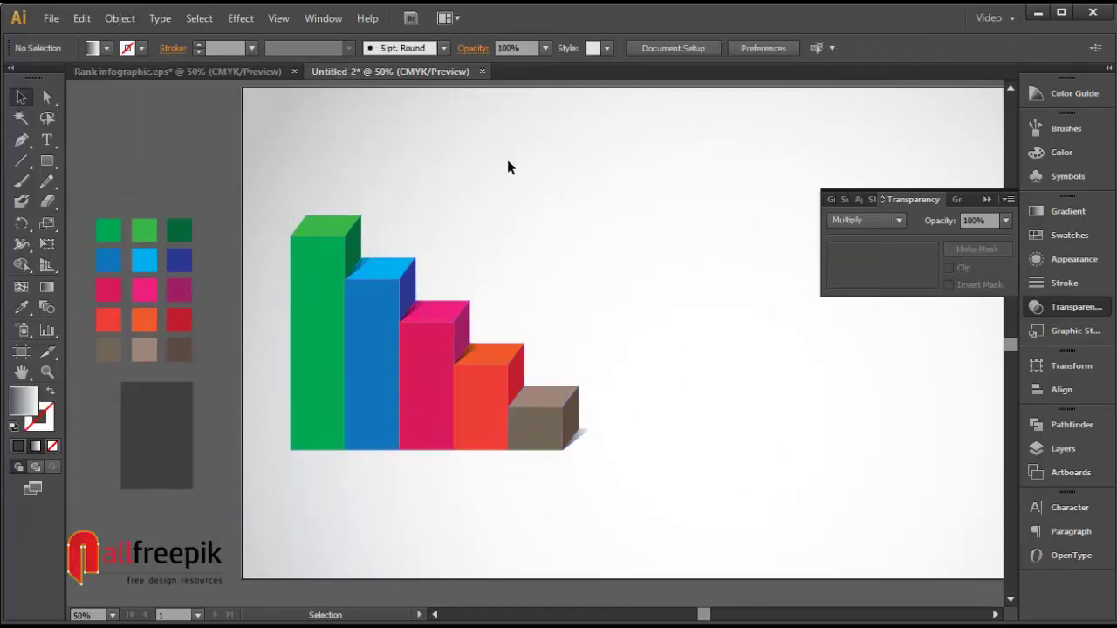
# Enlarge the whole bar chart with its shadows and move it toward the middle of the artboard.
pyautogui.click(369, 294)
pyautogui.moveTo(592, 451); pyautogui.dragTo(638, 487)
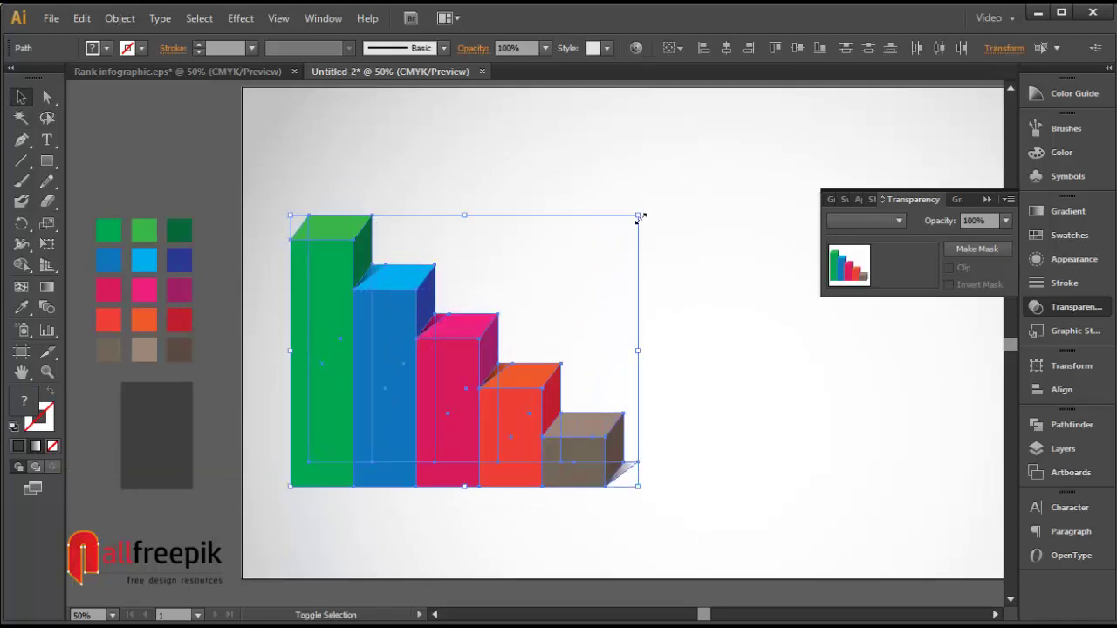
pyautogui.moveTo(639, 217); pyautogui.dragTo(650, 206)
pyautogui.moveTo(373, 359); pyautogui.dragTo(453, 369)
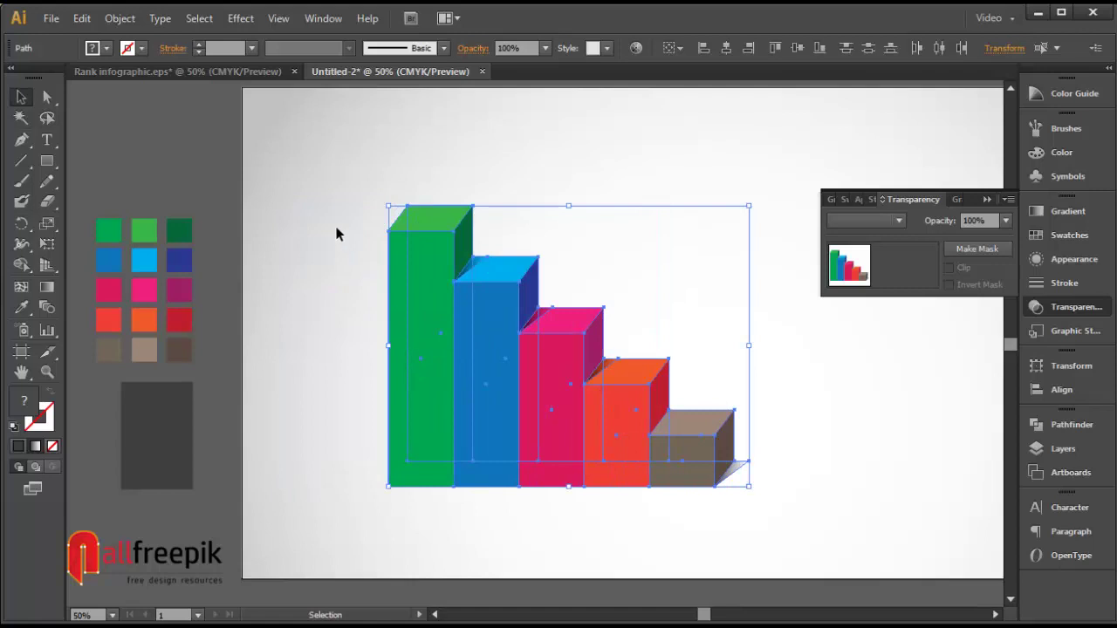
pyautogui.moveTo(414, 282); pyautogui.dragTo(416, 283)
# Stretch the bar chart vertically to make all five bars taller.
pyautogui.moveTo(532, 372); pyautogui.dragTo(489, 343)
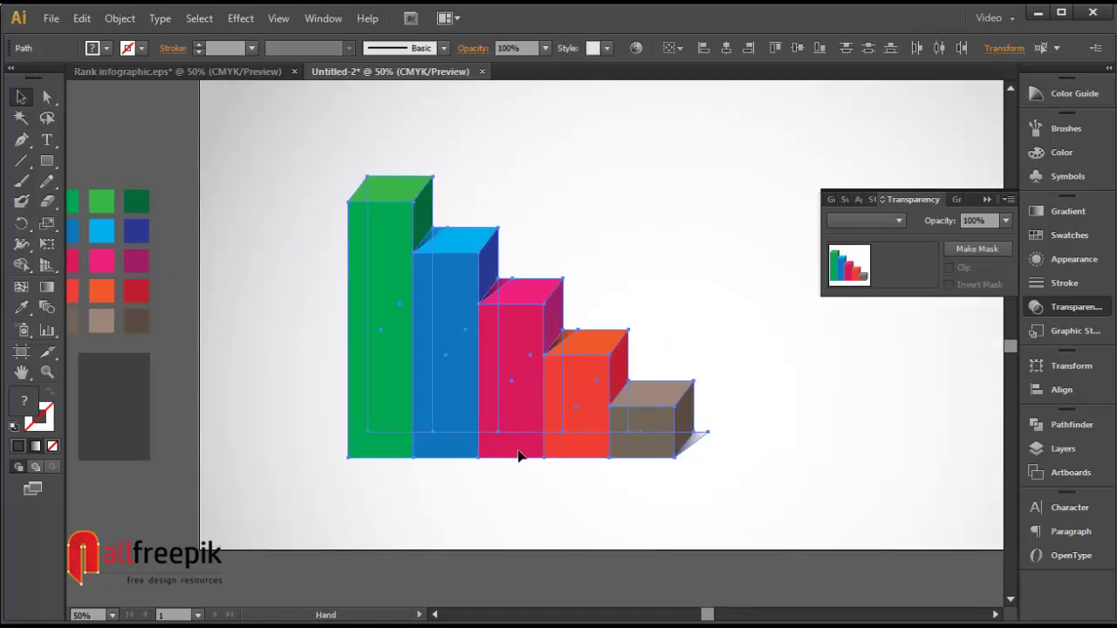
pyautogui.moveTo(527, 457); pyautogui.dragTo(528, 460)
pyautogui.moveTo(528, 178); pyautogui.dragTo(534, 138)
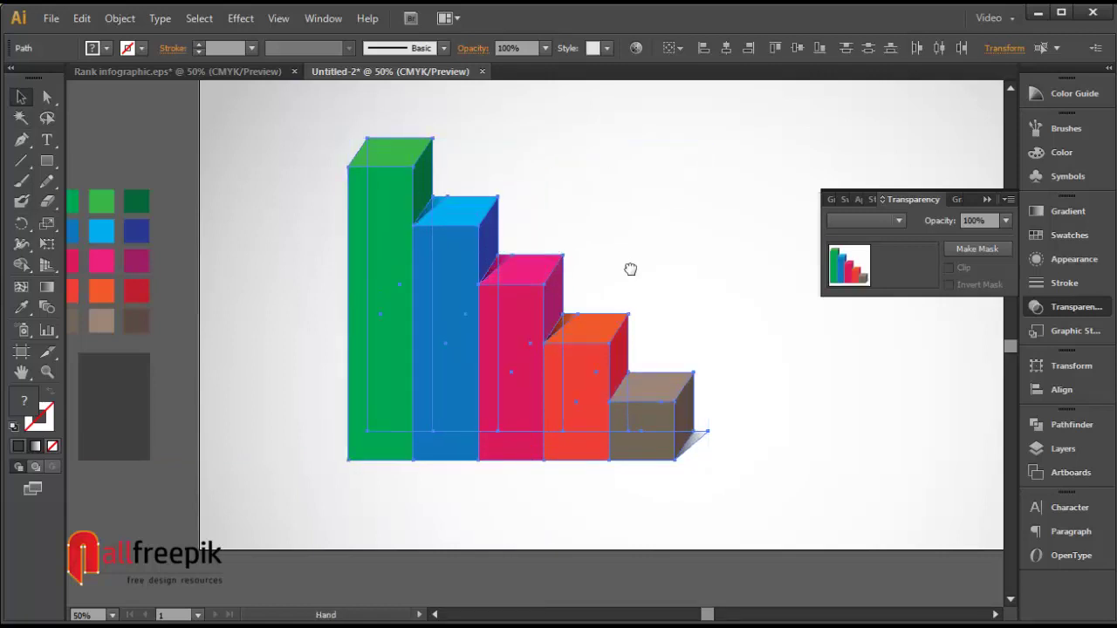
pyautogui.moveTo(631, 269); pyautogui.dragTo(624, 306)
pyautogui.click(735, 348)
# Draw a horizontal rectangle across the lower part of the artboard, spanning its full width.
pyautogui.moveTo(759, 425); pyautogui.dragTo(726, 429)
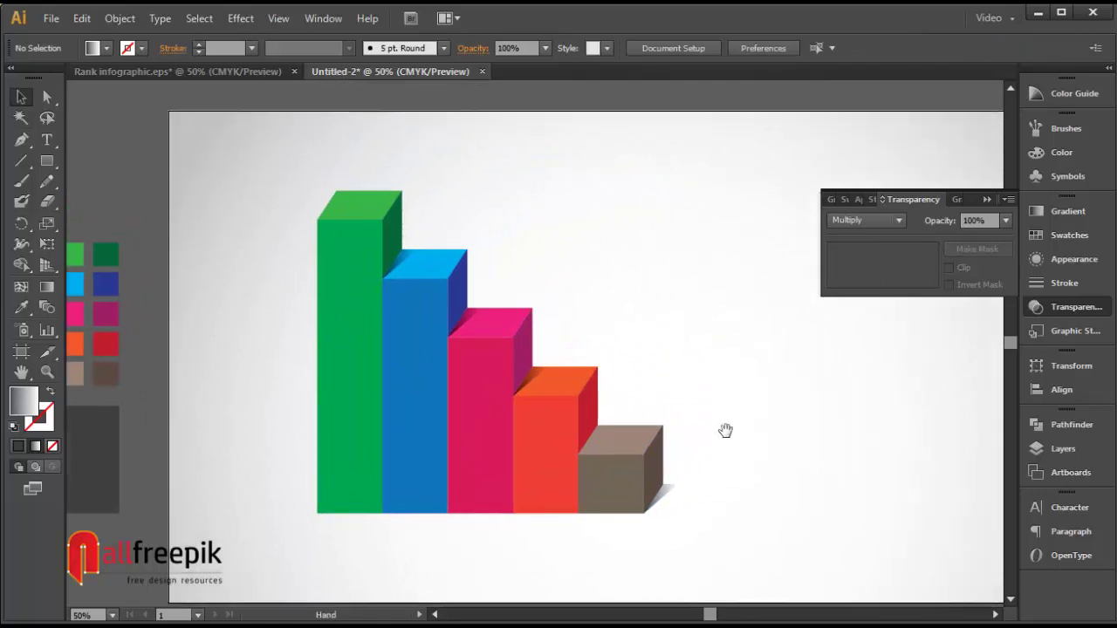
pyautogui.click(45, 165)
pyautogui.moveTo(269, 419); pyautogui.dragTo(258, 352)
pyautogui.moveTo(159, 386); pyautogui.dragTo(941, 533)
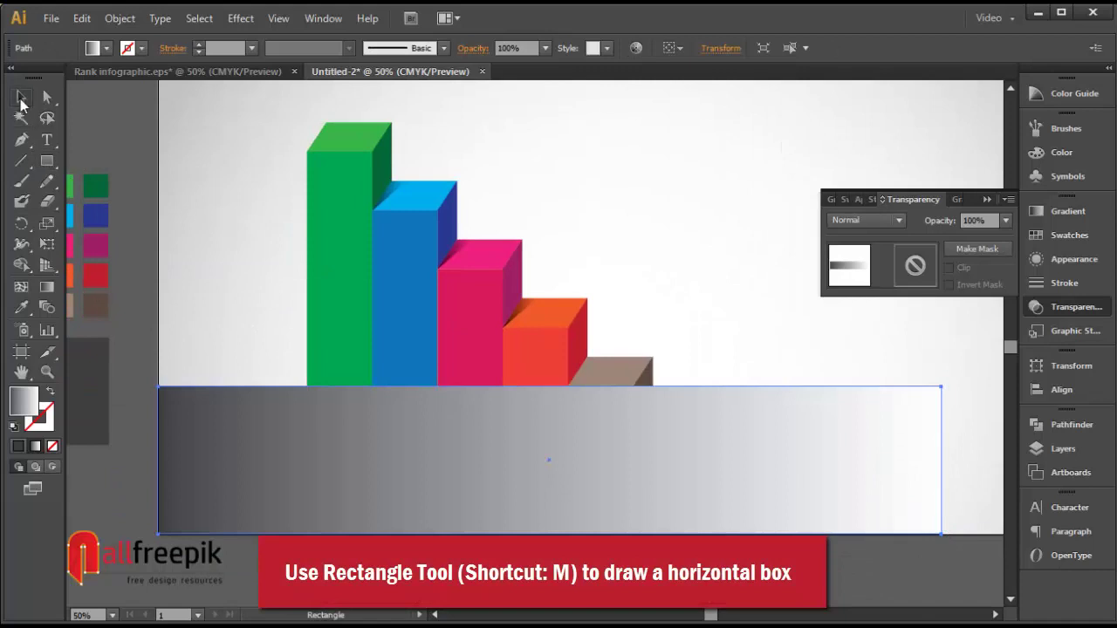
pyautogui.click(22, 98)
pyautogui.hscroll(5, 571, 374)
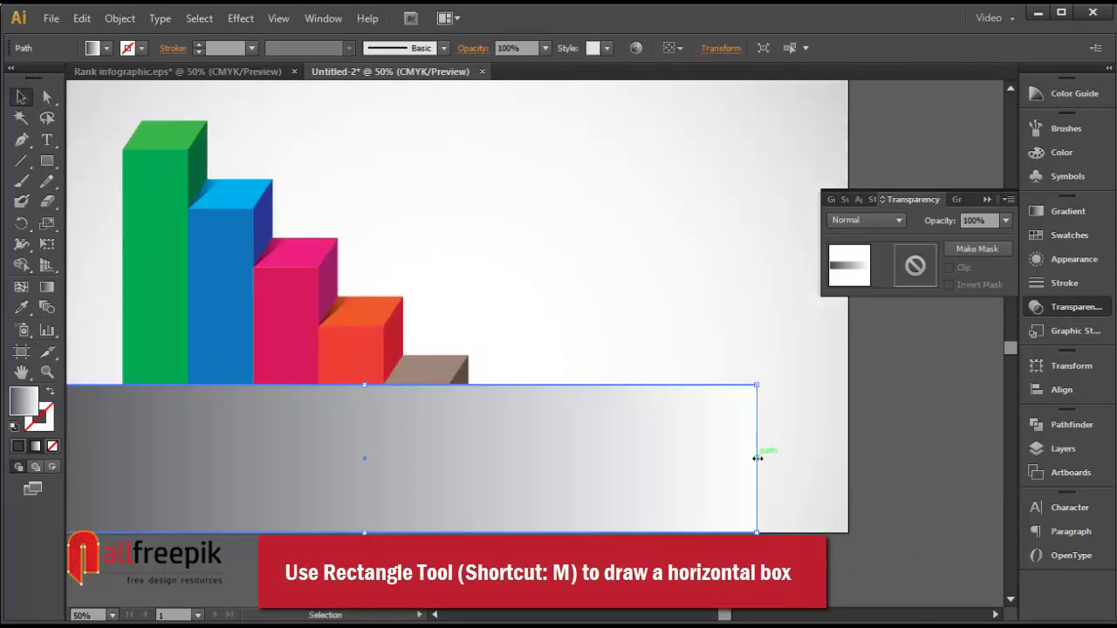
pyautogui.moveTo(757, 458); pyautogui.dragTo(848, 459)
# Fill the horizontal rectangle with the dark gray swatch color using the Eyedropper and reduce its height by lowering its upper edge.
pyautogui.press('space')
pyautogui.moveTo(538, 463); pyautogui.dragTo(847, 447)
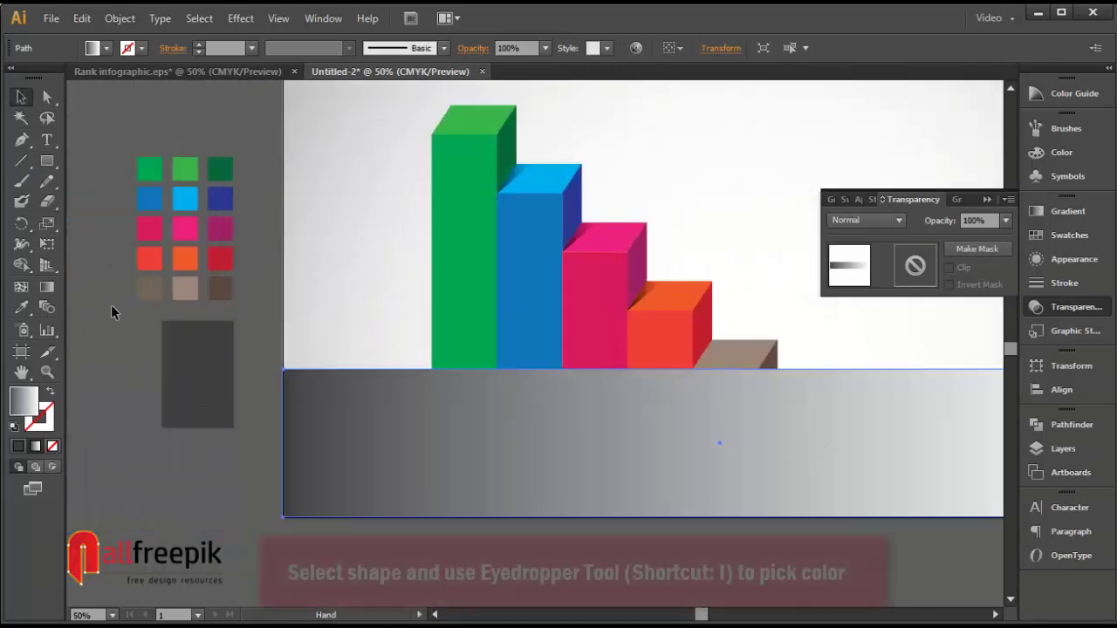
pyautogui.press('i')
pyautogui.click(220, 353)
pyautogui.click(22, 98)
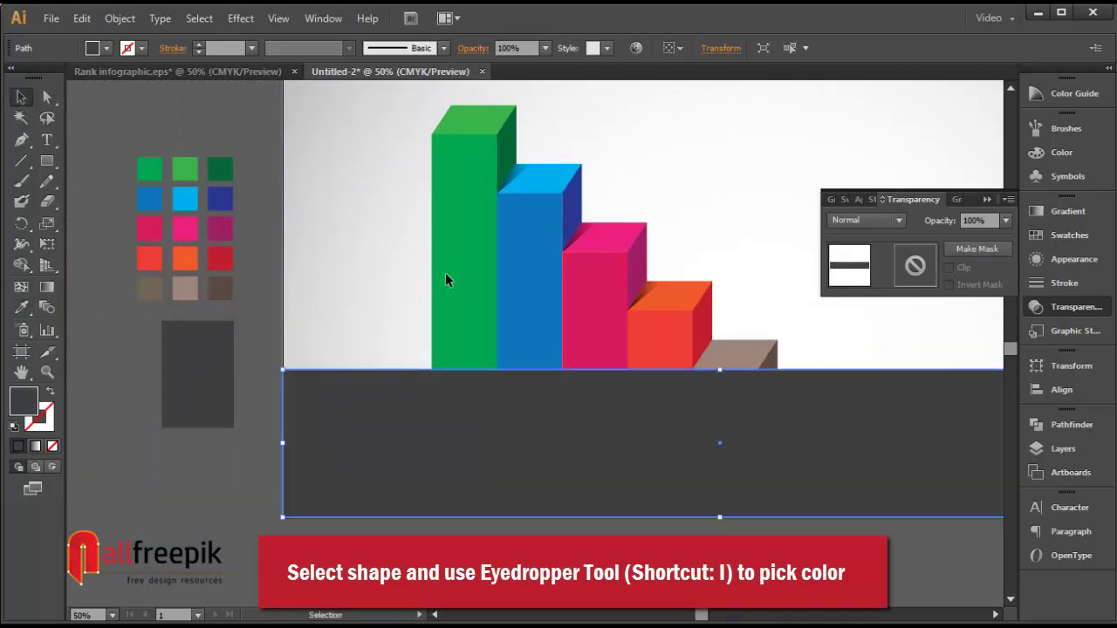
pyautogui.moveTo(719, 369); pyautogui.dragTo(723, 399)
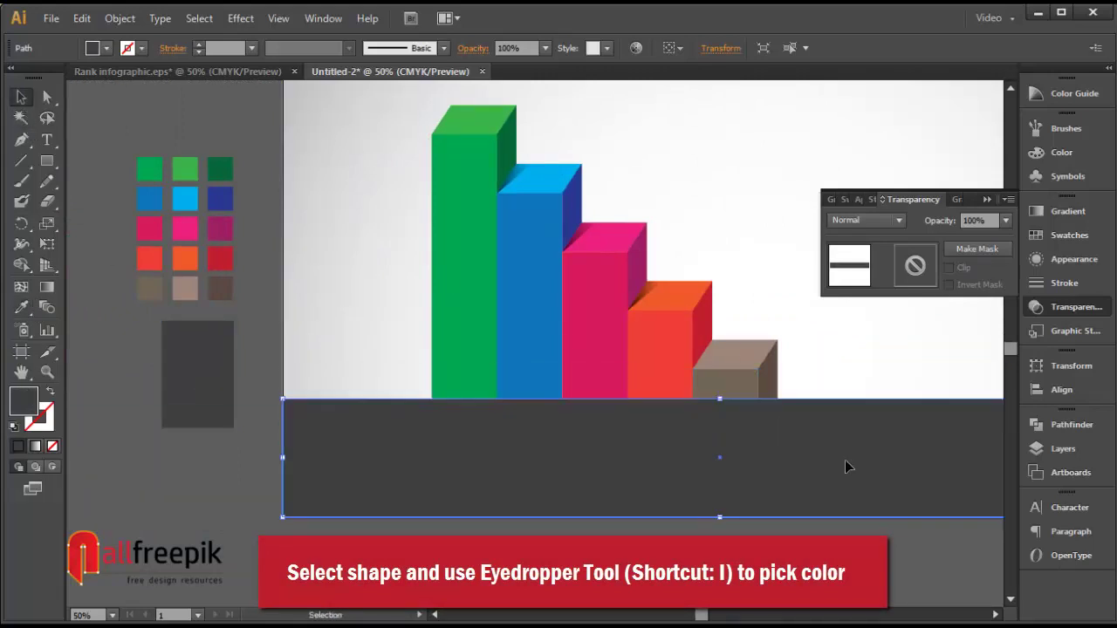
pyautogui.click(274, 194)
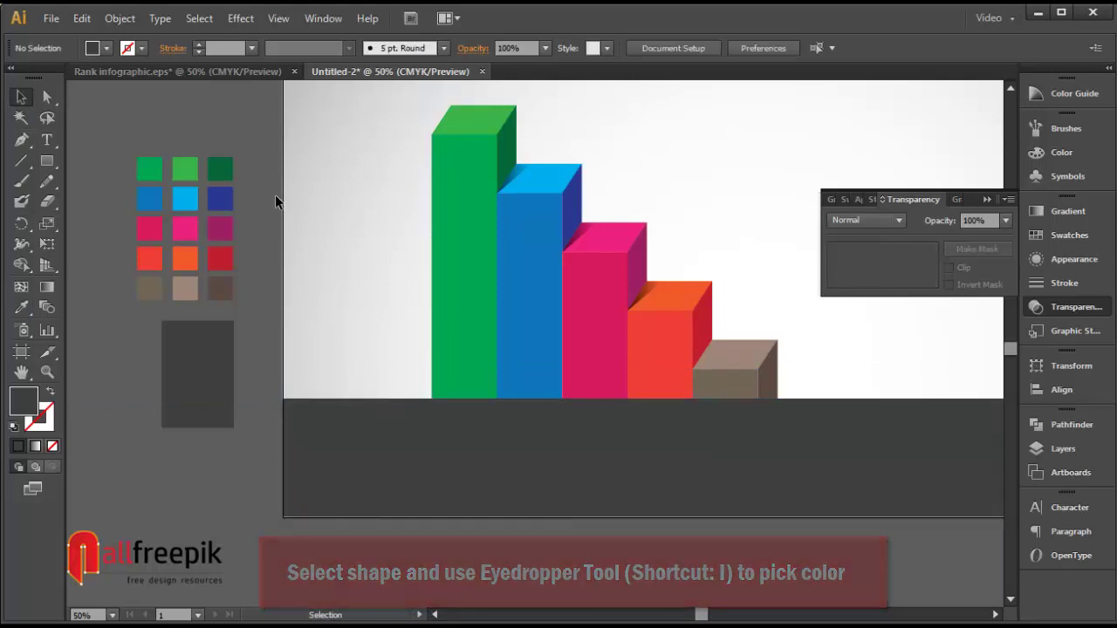
pyautogui.click(396, 454)
pyautogui.rightClick(396, 458)
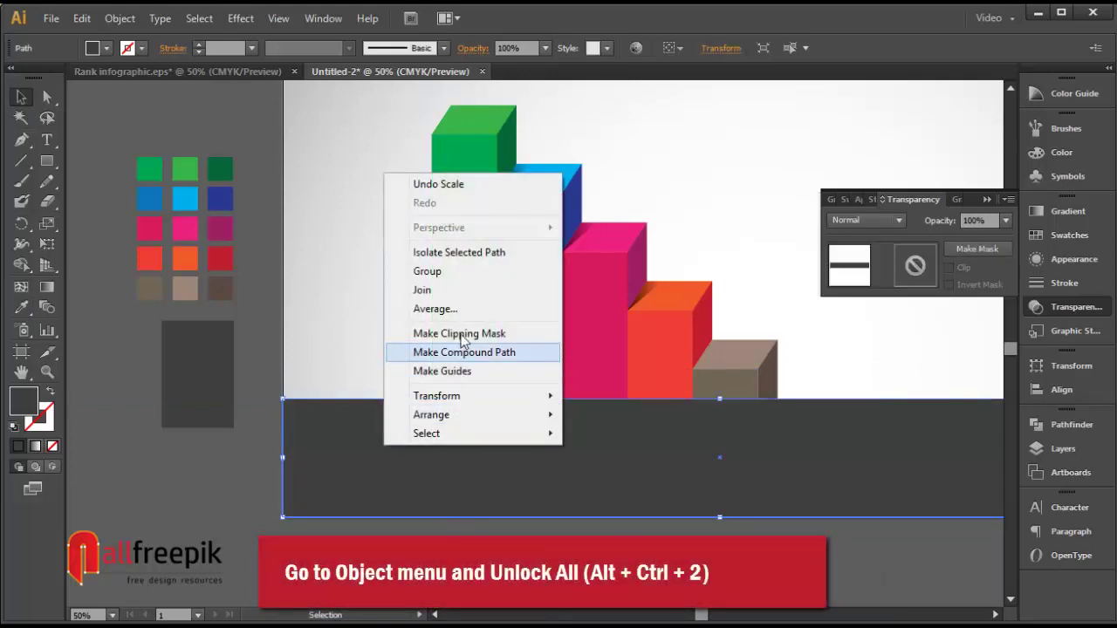
pyautogui.click(320, 214)
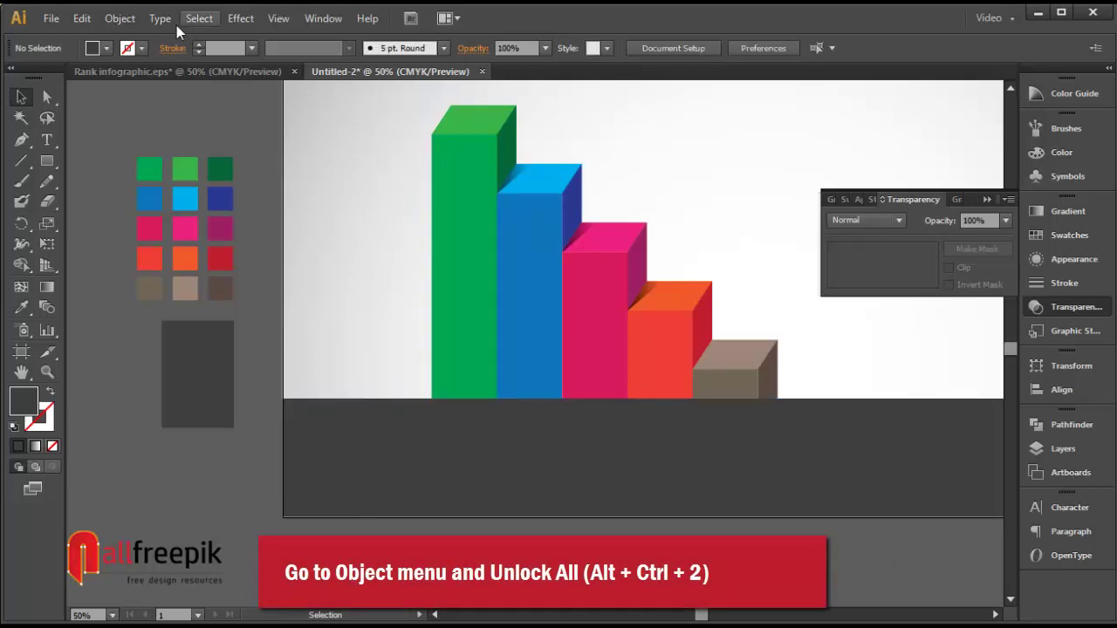
# Unlock all locked objects in the document.
pyautogui.click(120, 19)
pyautogui.click(155, 138)
pyautogui.click(267, 201)
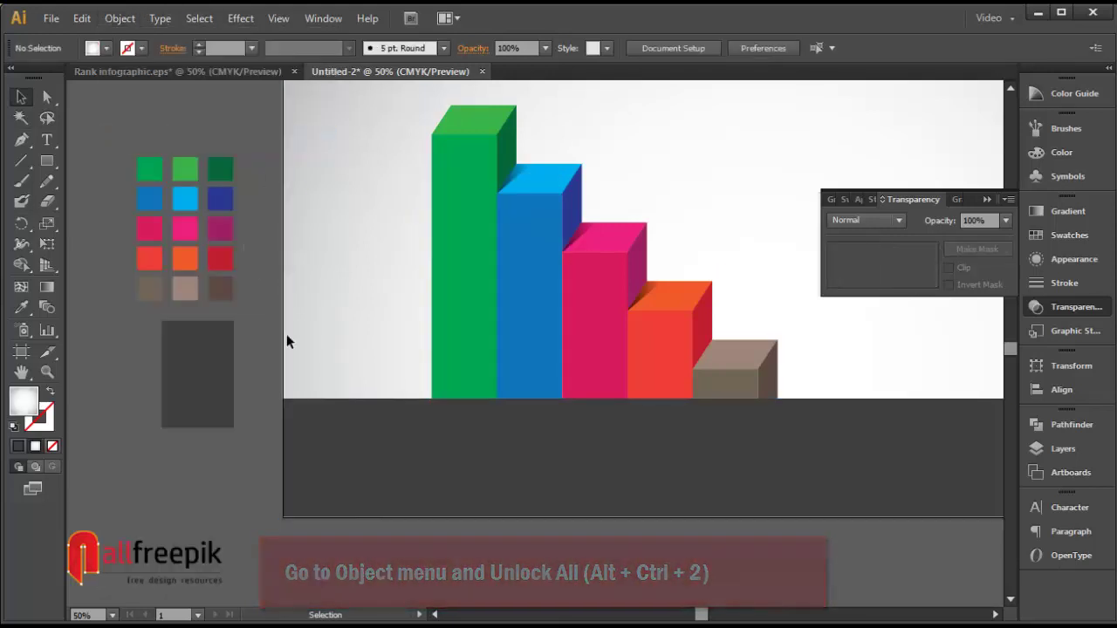
# Select the gradient background and the dark gray rectangle together and send them to the back.
pyautogui.moveTo(243, 316); pyautogui.dragTo(340, 431)
pyautogui.rightClick(353, 310)
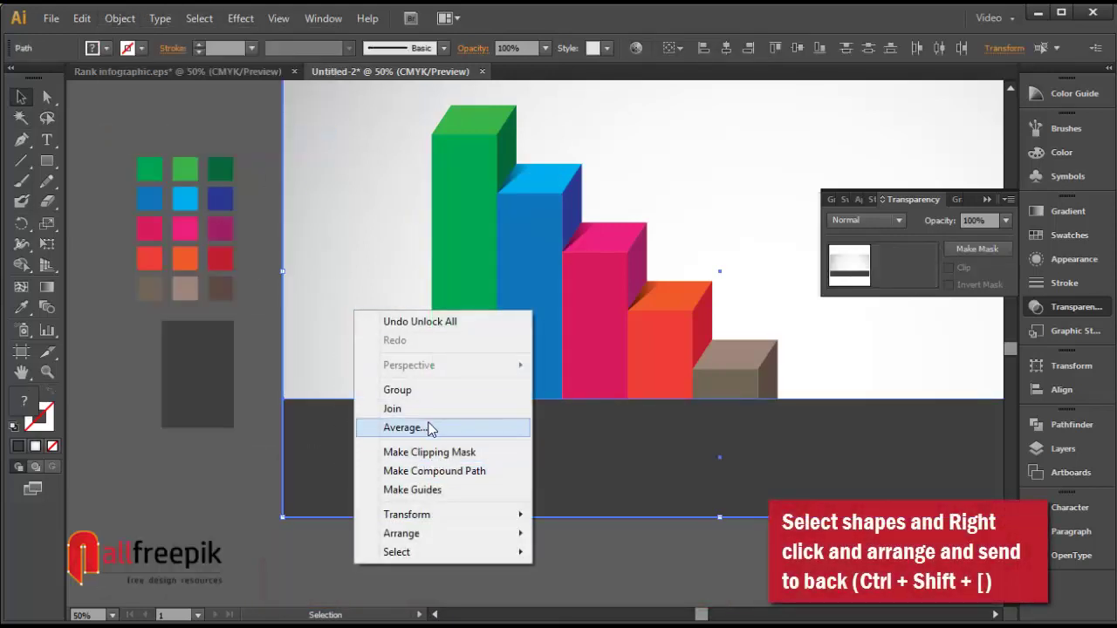
pyautogui.moveTo(449, 533)
pyautogui.click(619, 590)
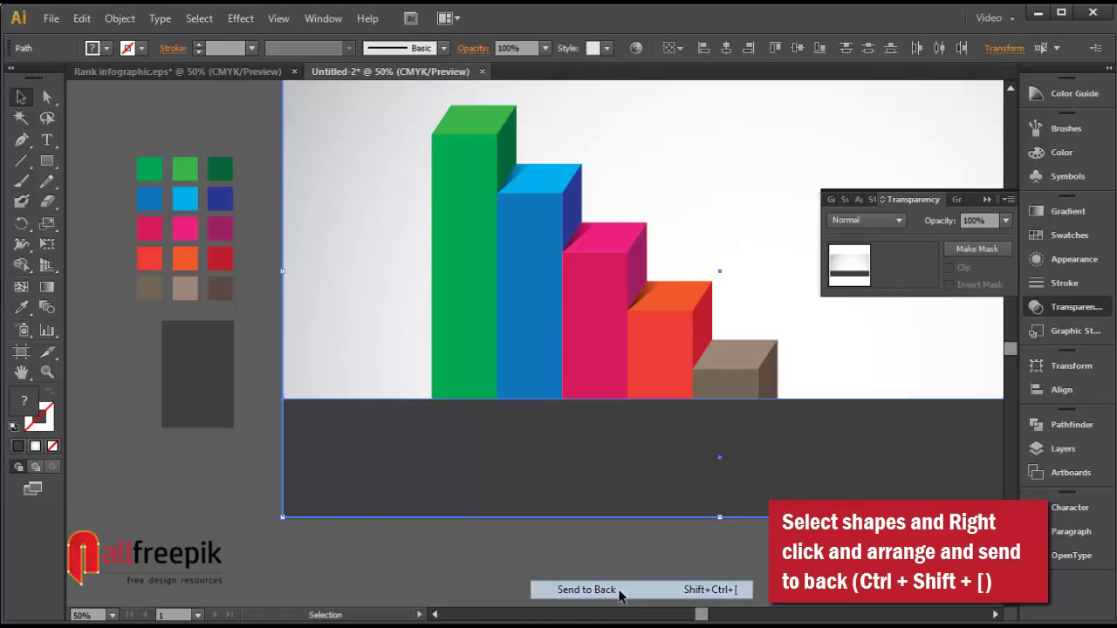
pyautogui.click(727, 565)
# Select the five numbered place labels with their connector lines outside the artboard and move them beside the bars.
pyautogui.moveTo(727, 564); pyautogui.dragTo(649, 501)
pyautogui.moveTo(707, 346); pyautogui.dragTo(714, 420)
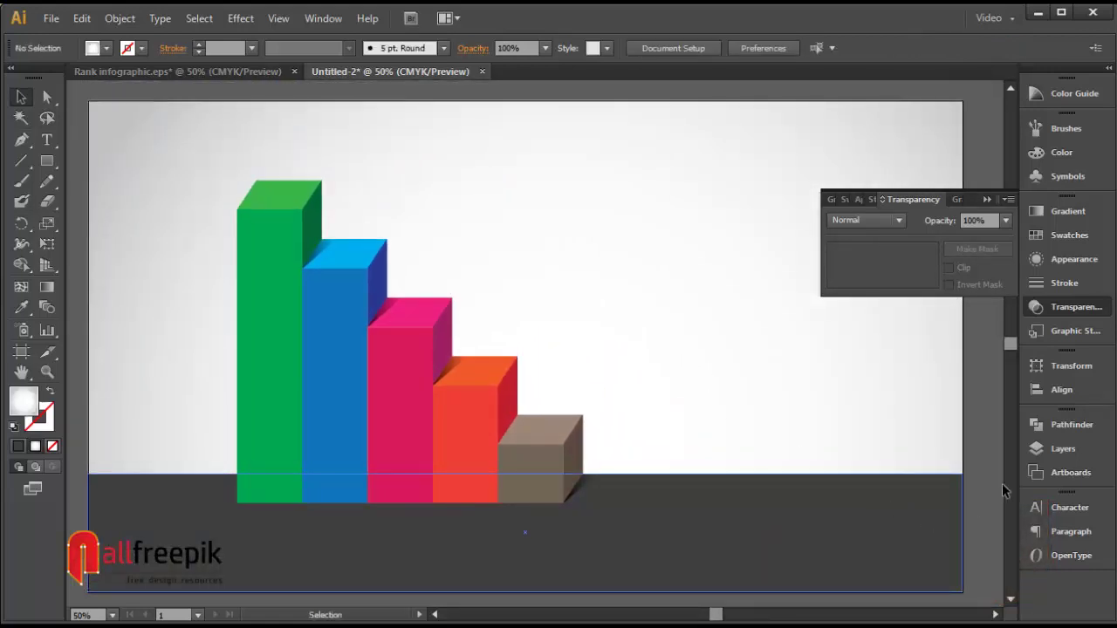
pyautogui.moveTo(991, 456); pyautogui.dragTo(863, 499)
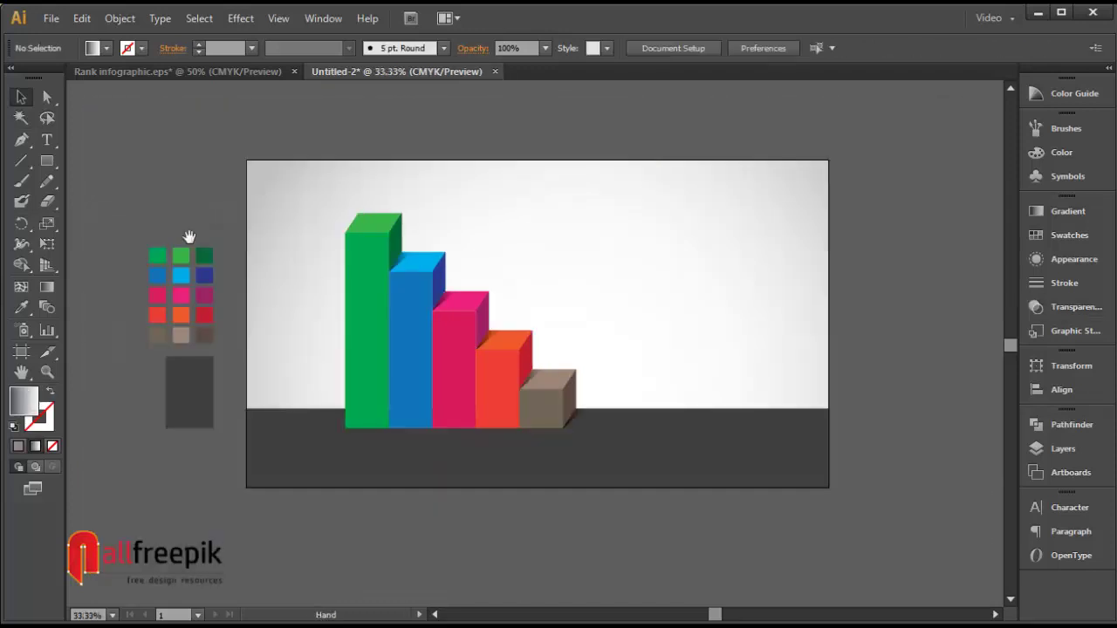
pyautogui.moveTo(188, 237); pyautogui.dragTo(436, 232)
pyautogui.moveTo(253, 218); pyautogui.dragTo(624, 201)
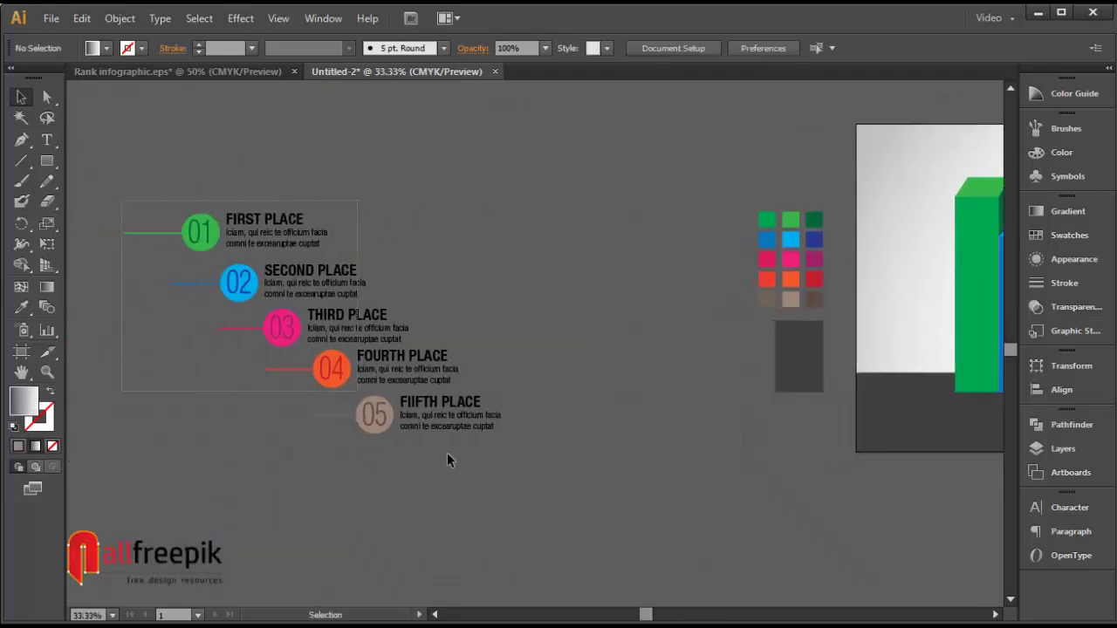
pyautogui.moveTo(447, 461); pyautogui.dragTo(117, 202)
pyautogui.moveTo(621, 318); pyautogui.dragTo(643, 318)
pyautogui.moveTo(672, 334); pyautogui.dragTo(179, 327)
pyautogui.moveTo(138, 260); pyautogui.dragTo(735, 211)
pyautogui.press('space')
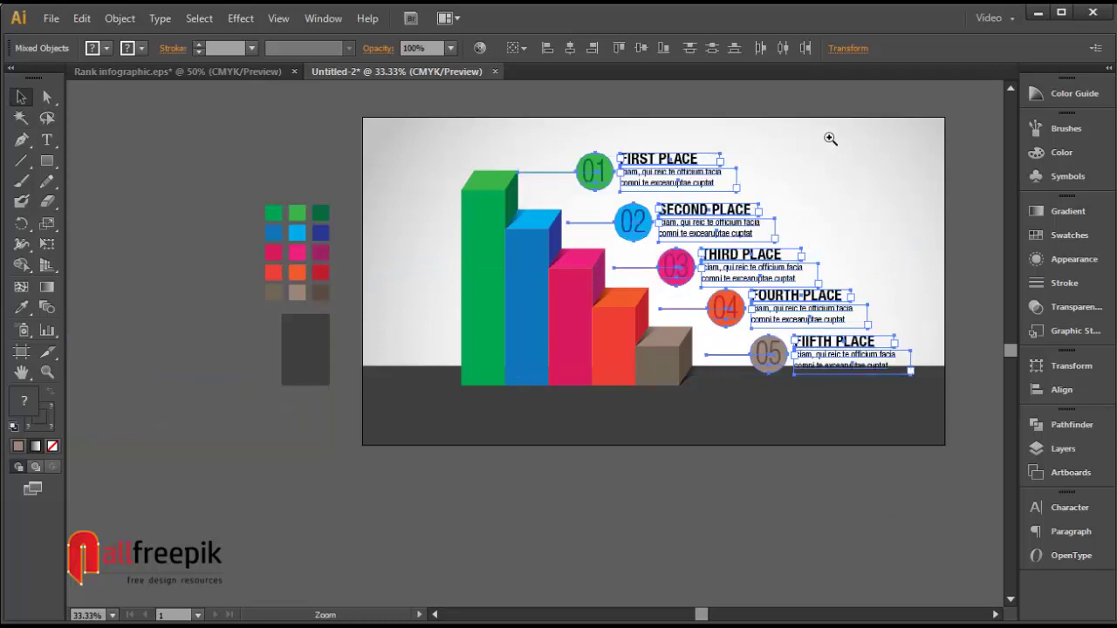
# Scale down the group of place labels so the connector lines fit beside the bars and the text sits above the dark floor.
pyautogui.moveTo(863, 187); pyautogui.dragTo(637, 271)
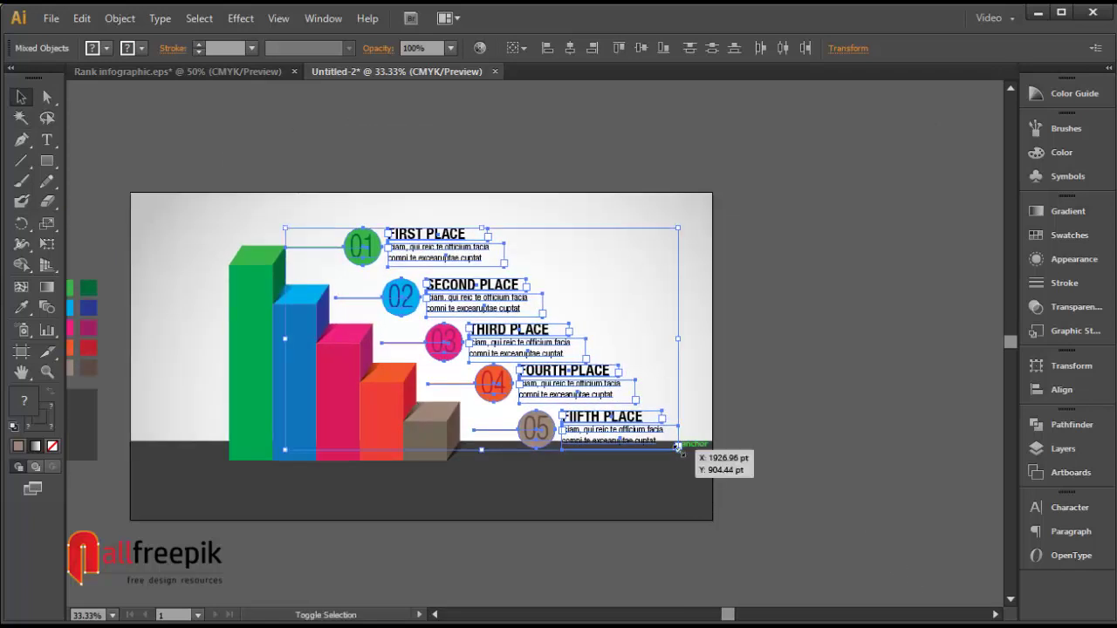
pyautogui.moveTo(676, 447); pyautogui.dragTo(661, 425)
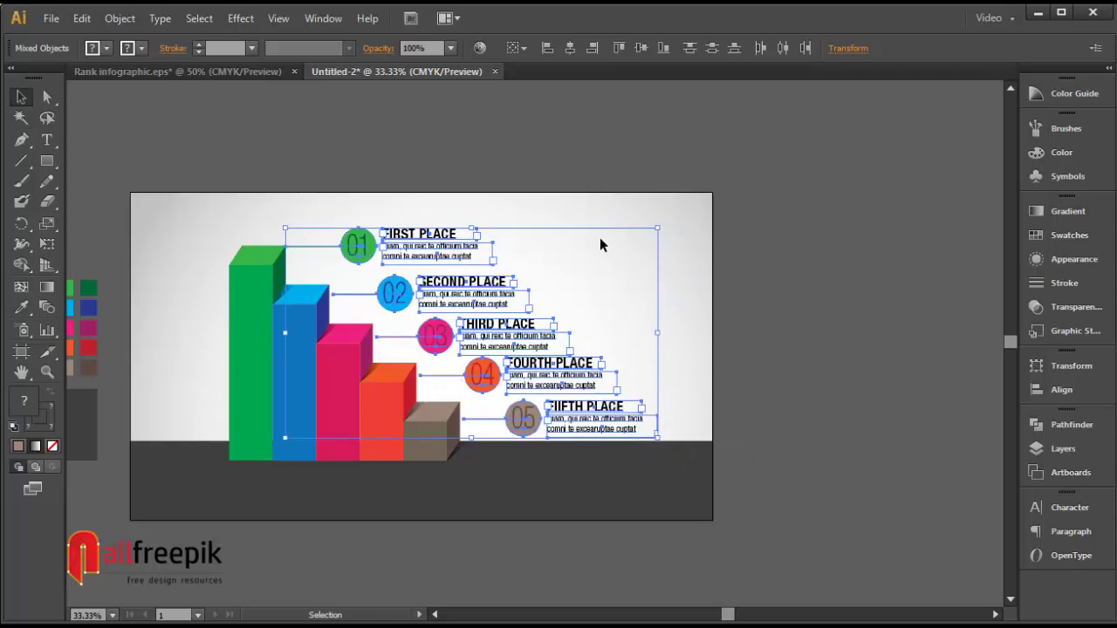
pyautogui.moveTo(659, 234); pyautogui.dragTo(631, 243)
pyautogui.moveTo(492, 339); pyautogui.dragTo(561, 333)
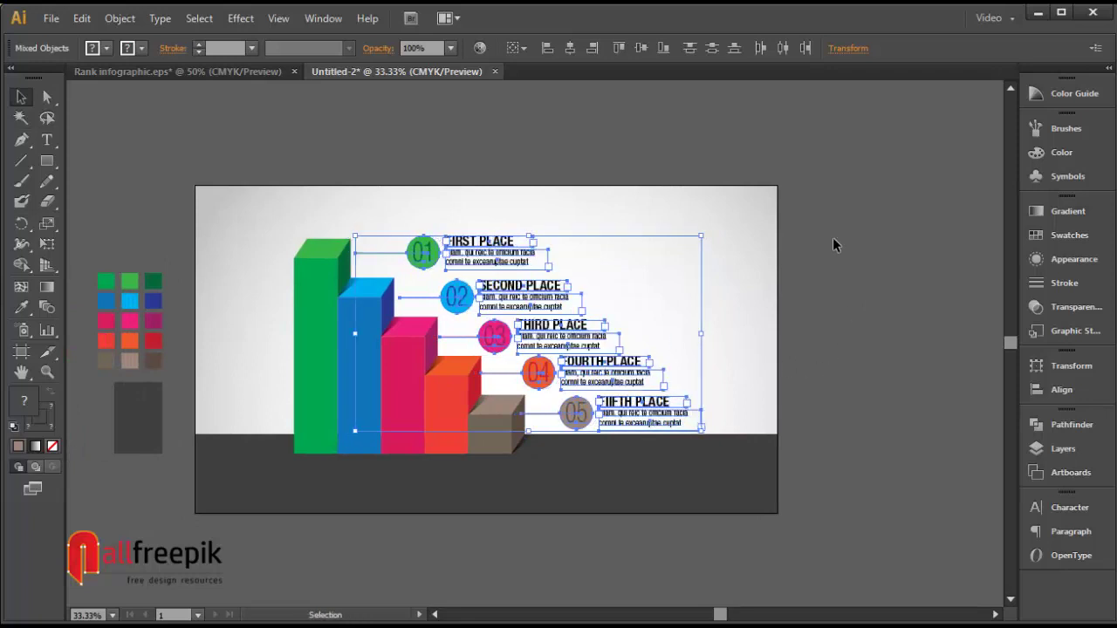